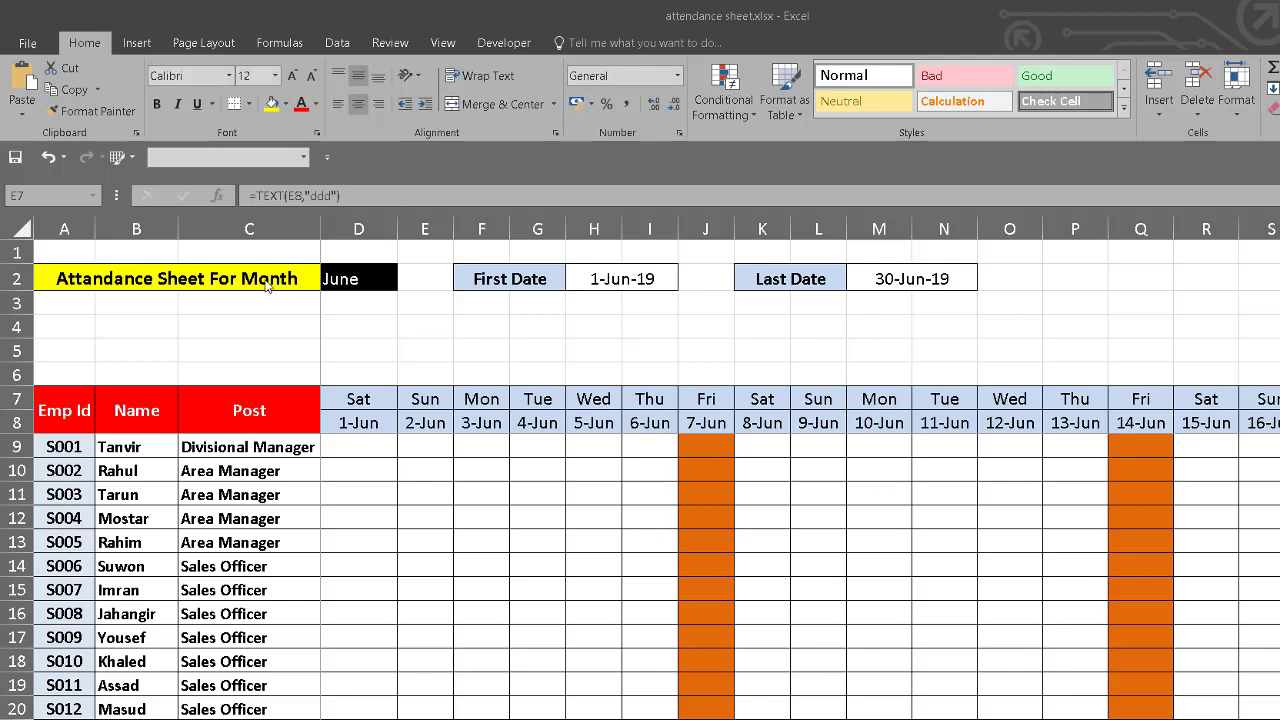
# Step: Choose February from the month dropdown in cell D2
pyautogui.click(208, 277)
pyautogui.click(377, 280)
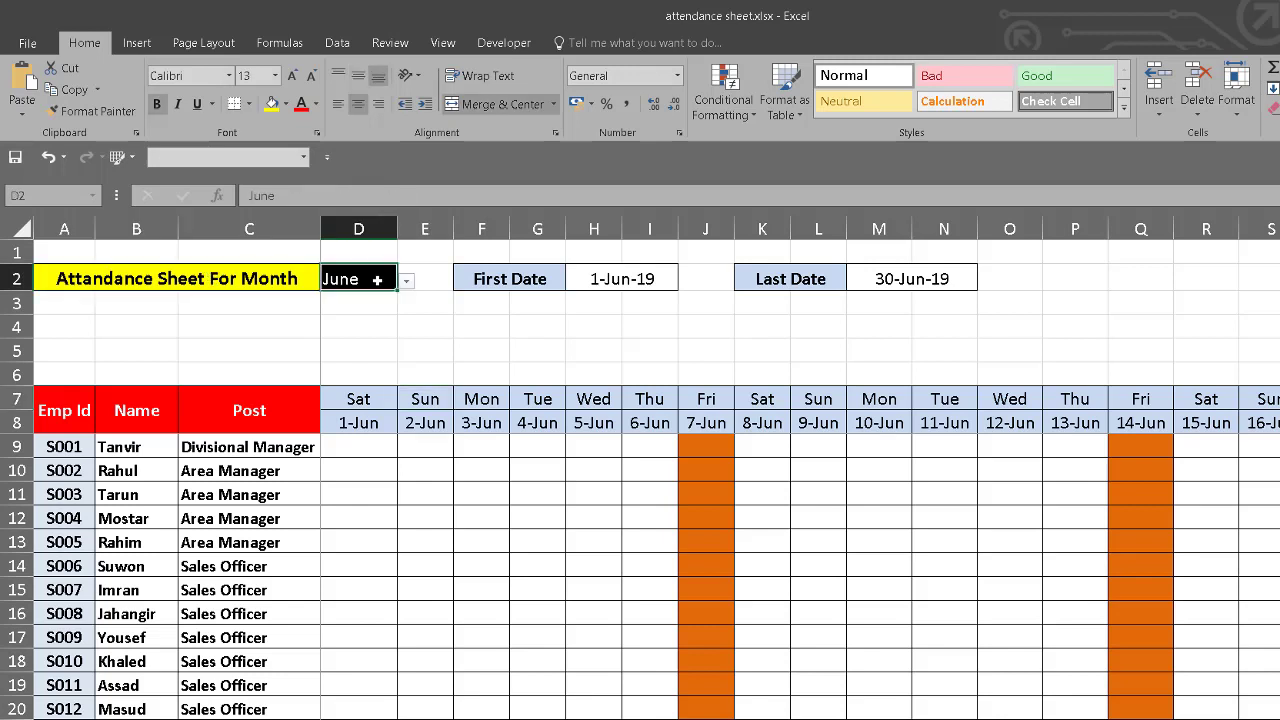
pyautogui.click(406, 284)
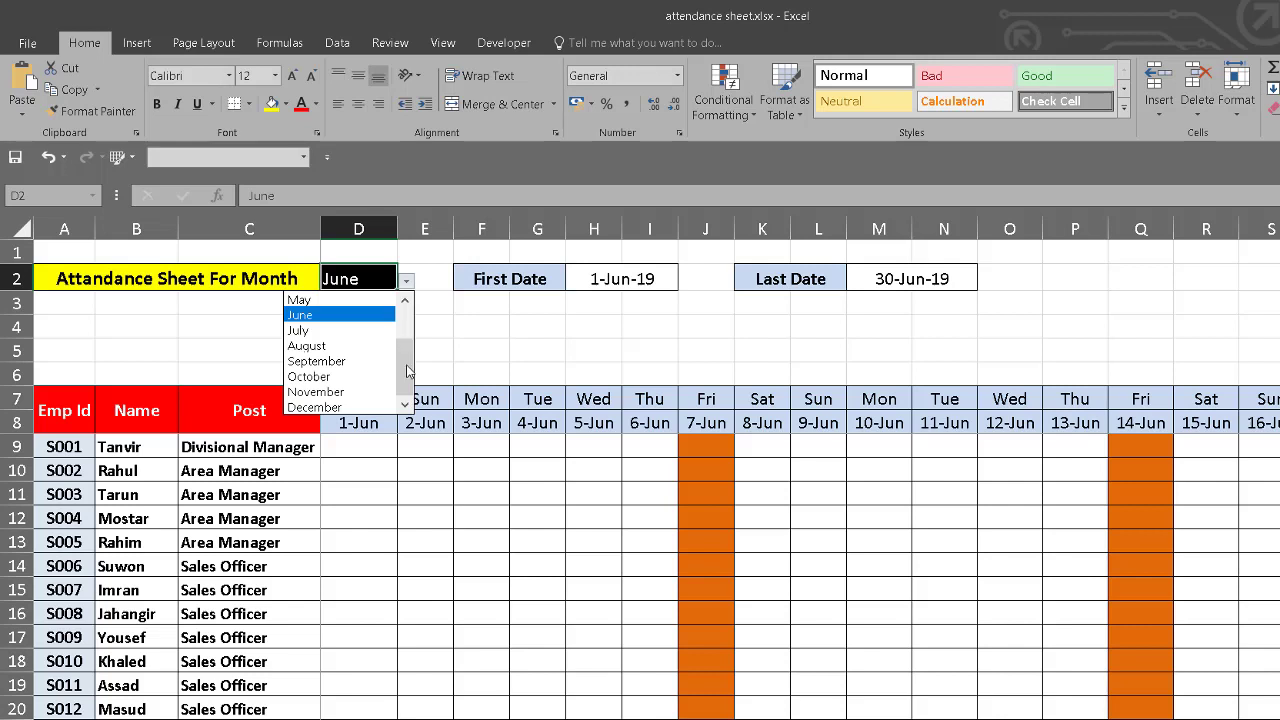
pyautogui.moveTo(407, 371); pyautogui.dragTo(405, 325)
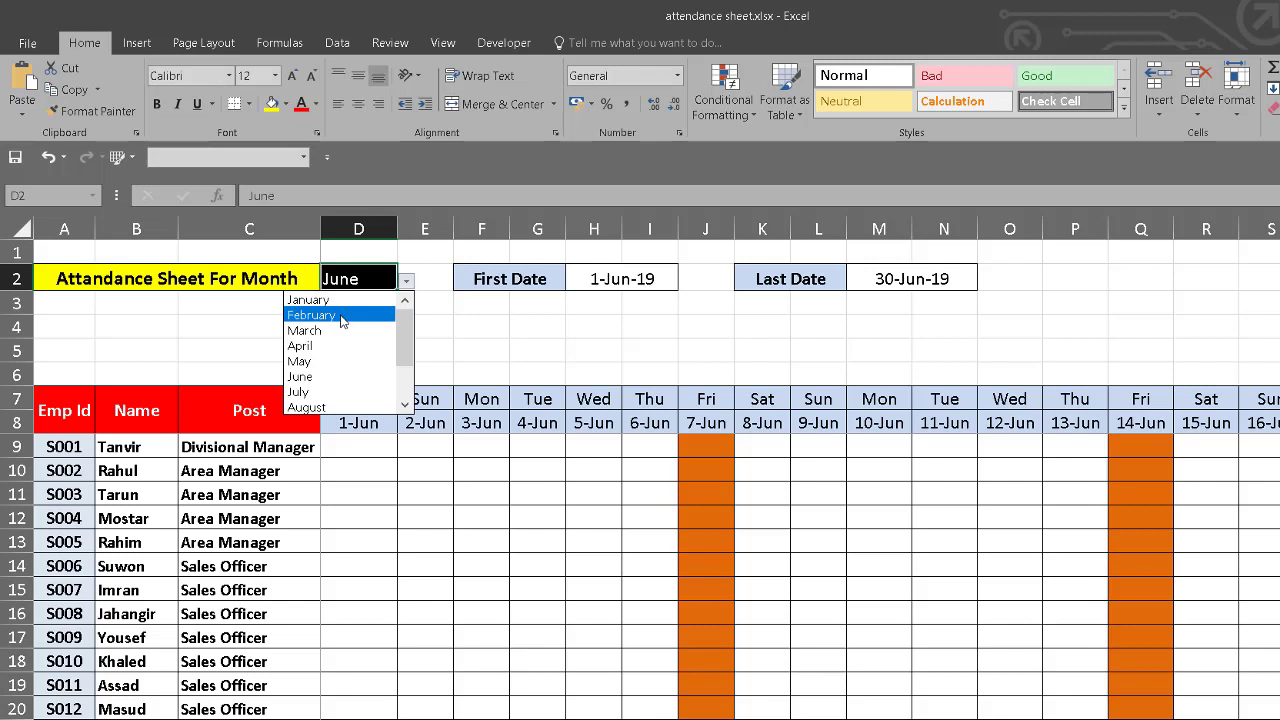
pyautogui.click(341, 317)
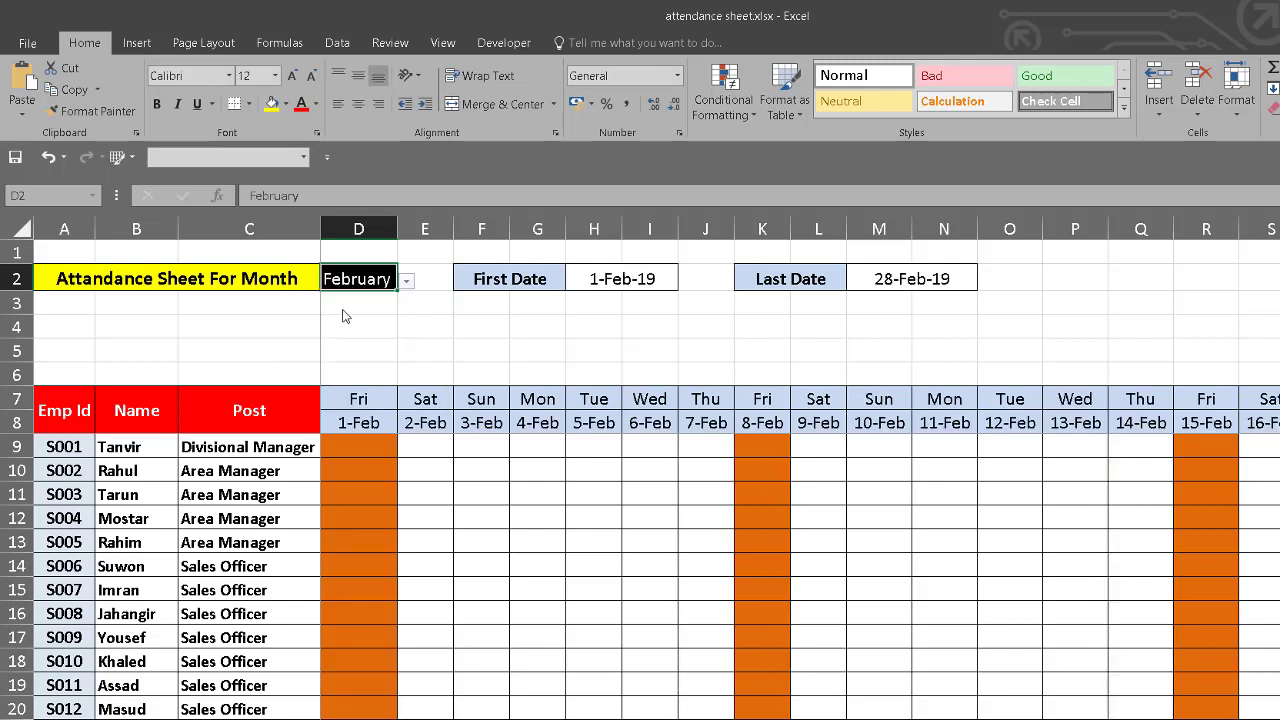
# Step: Review the First Date formula in H2 and the Last Date formula in M2
pyautogui.click(651, 279)
pyautogui.click(932, 285)
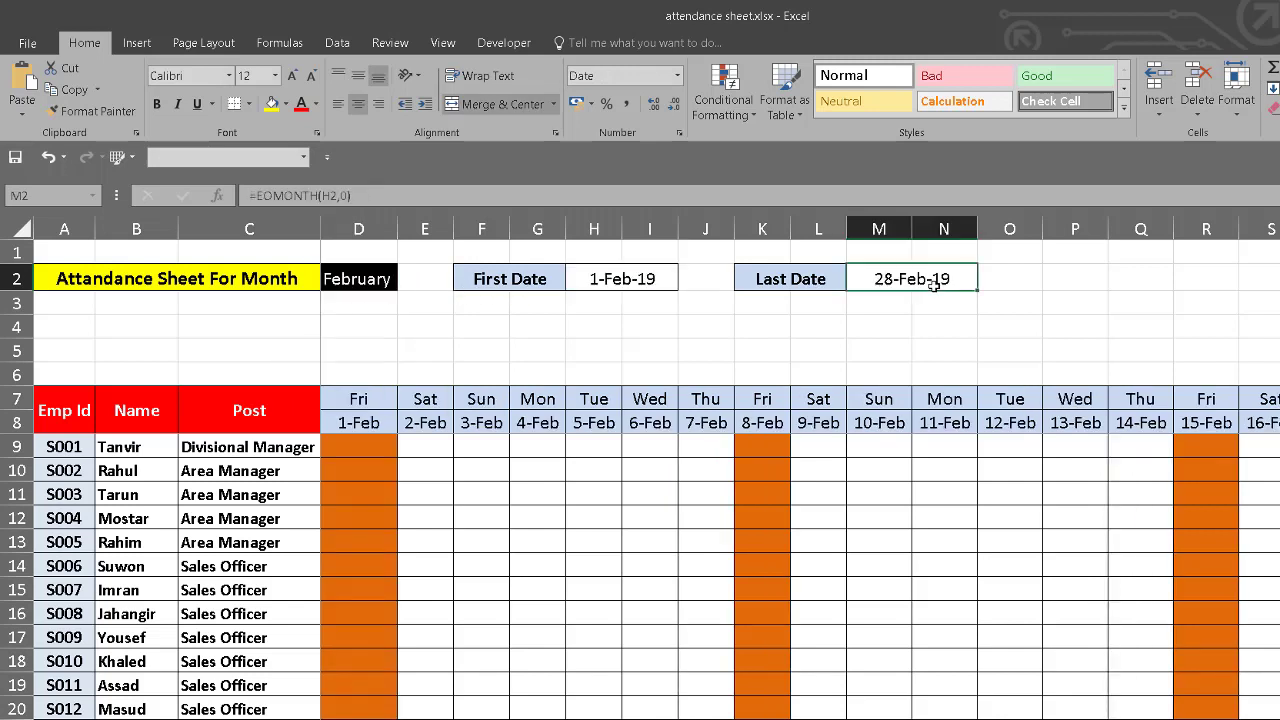
pyautogui.click(648, 281)
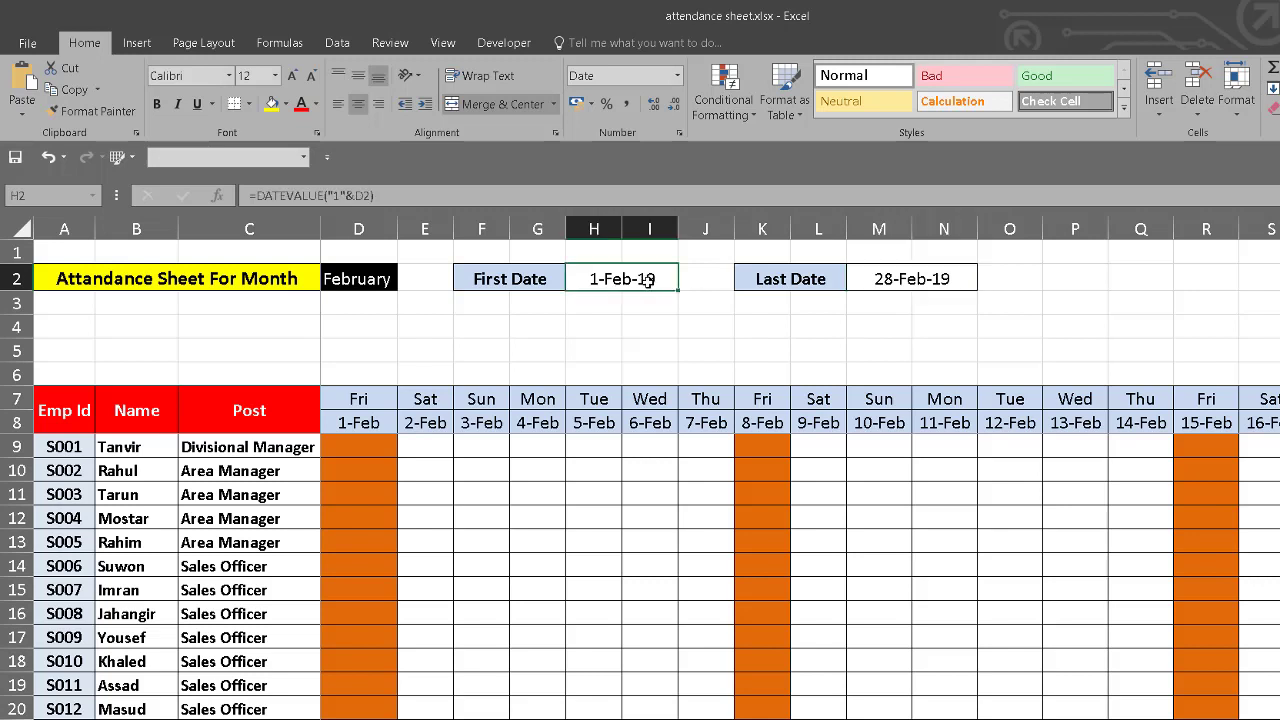
pyautogui.click(889, 277)
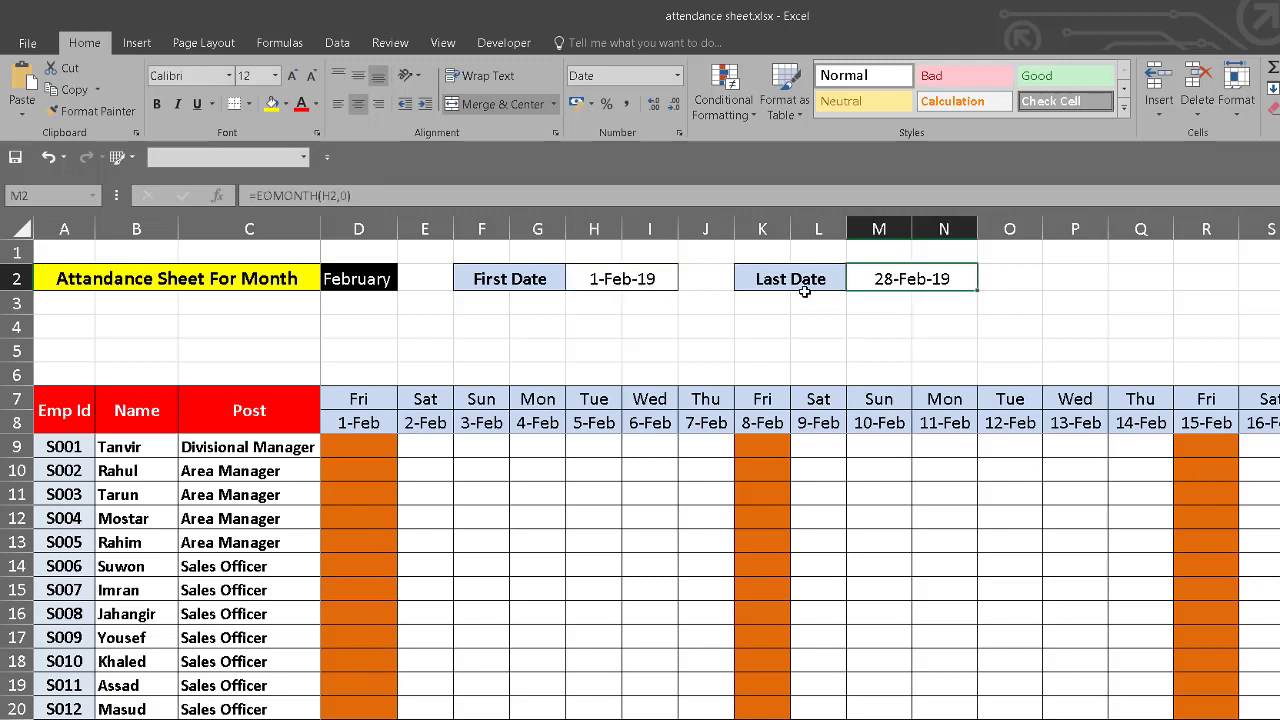
# Step: Inspect the 1-Feb date formula in D8, the rest of the date row, and D7's weekday formula
pyautogui.click(358, 424)
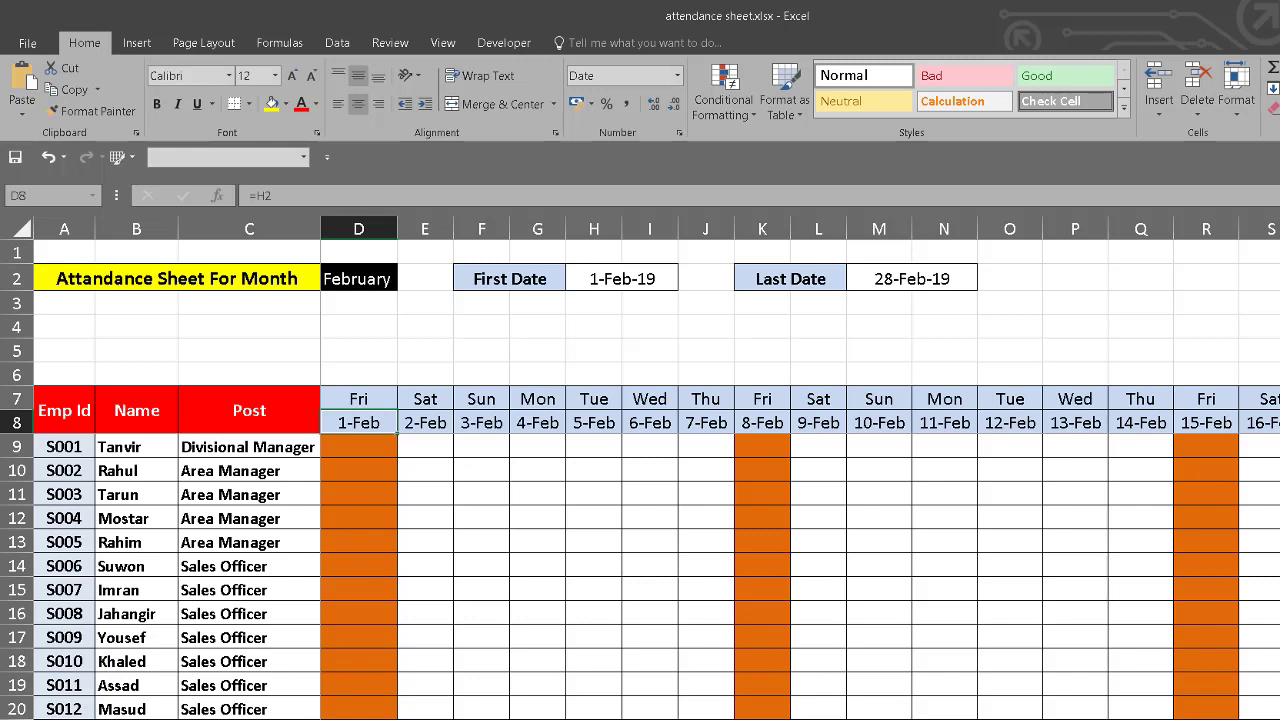
pyautogui.hscroll(4, 800, 468)
pyautogui.hscroll(2, 800, 468)
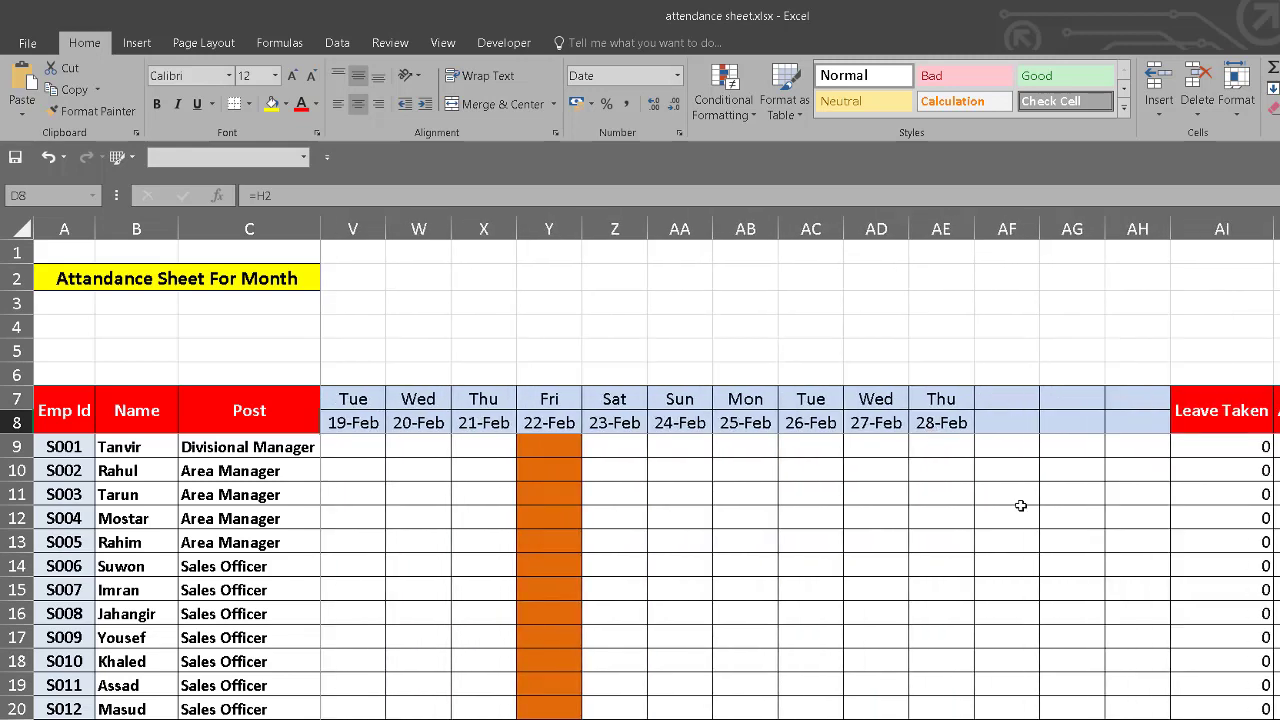
pyautogui.hscroll(-4, 800, 468)
pyautogui.hscroll(-2, 800, 468)
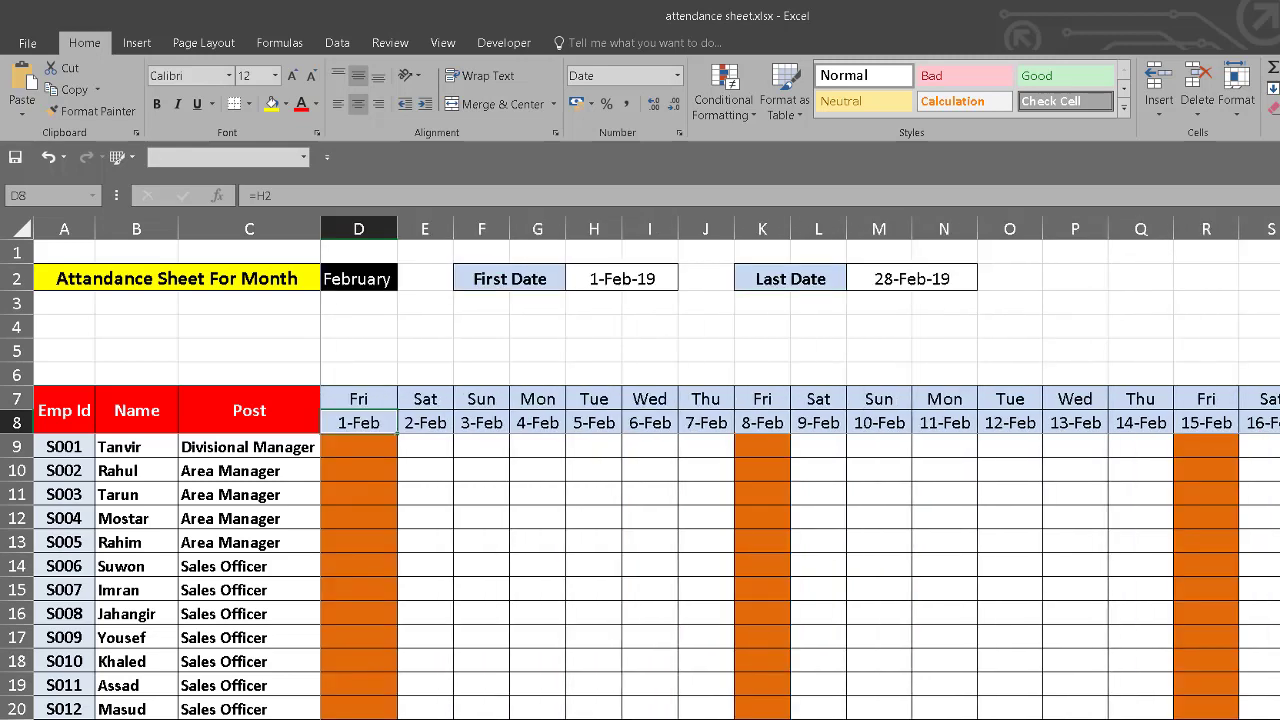
pyautogui.click(362, 396)
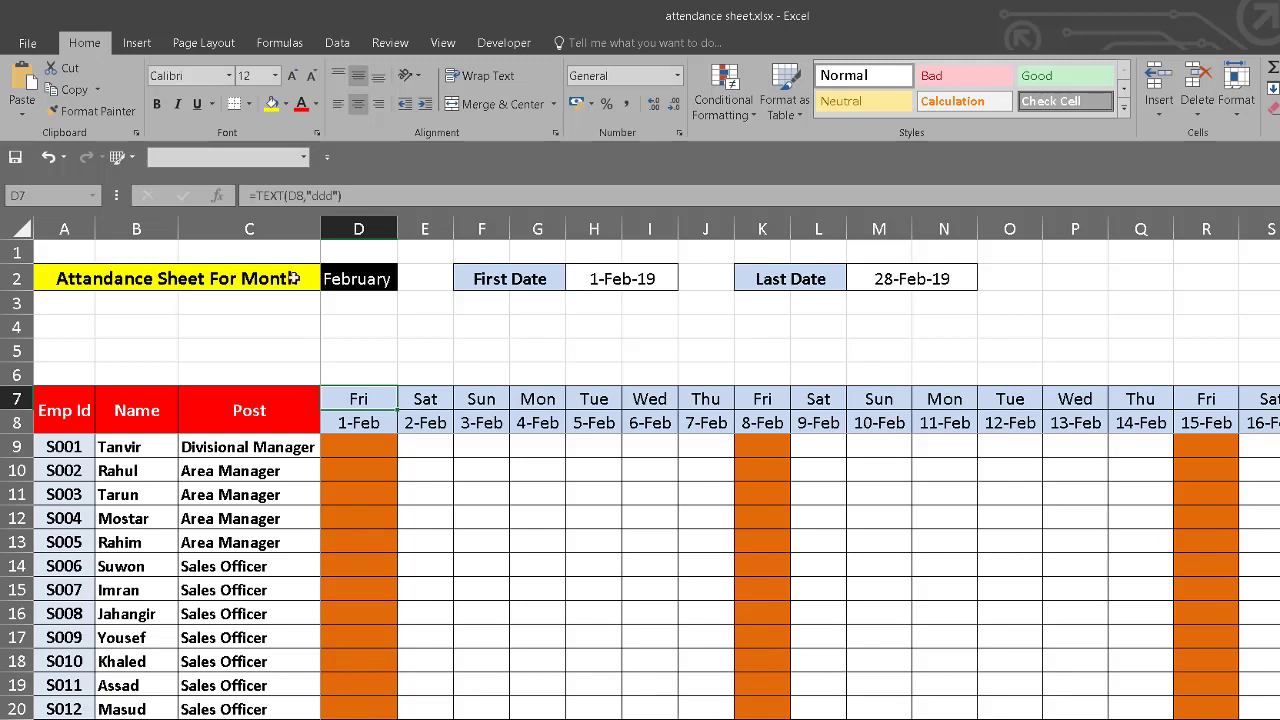
# Step: Pick May from the month dropdown in D2
pyautogui.click(362, 280)
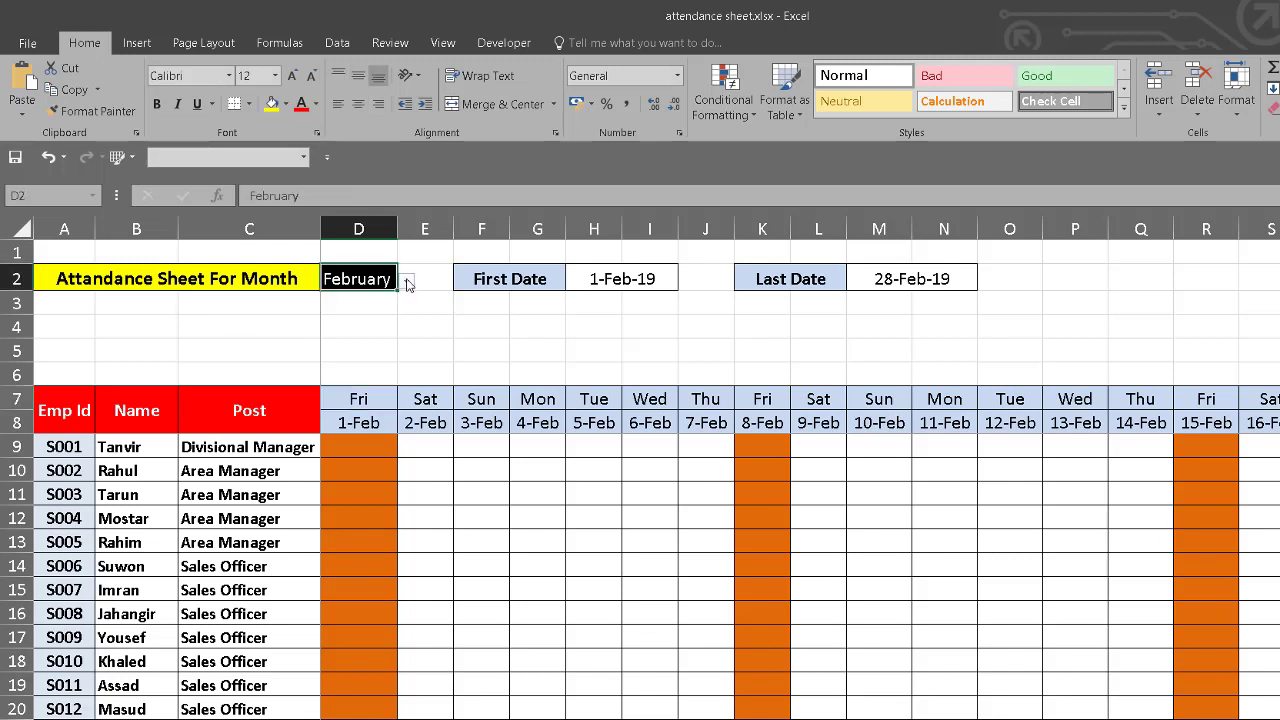
pyautogui.click(407, 281)
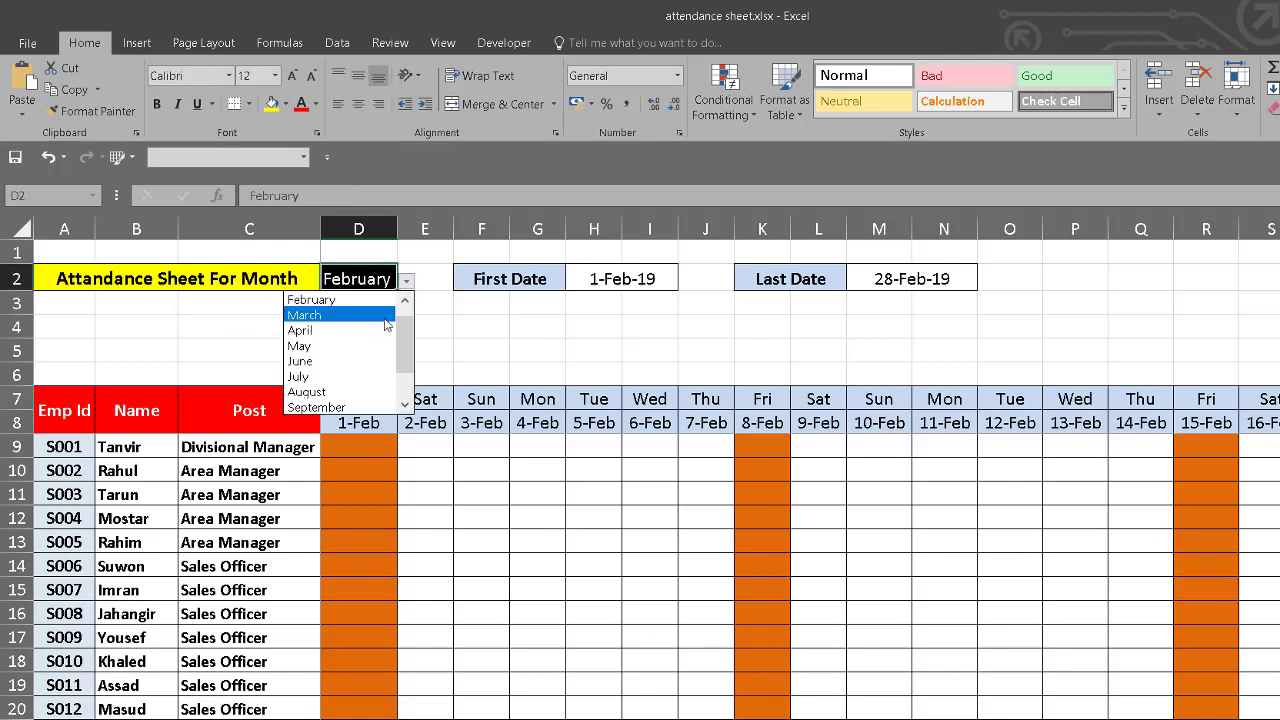
pyautogui.click(366, 347)
# Step: Check the First and Last Date cells and confirm the date row runs to 31-May
pyautogui.click(533, 283)
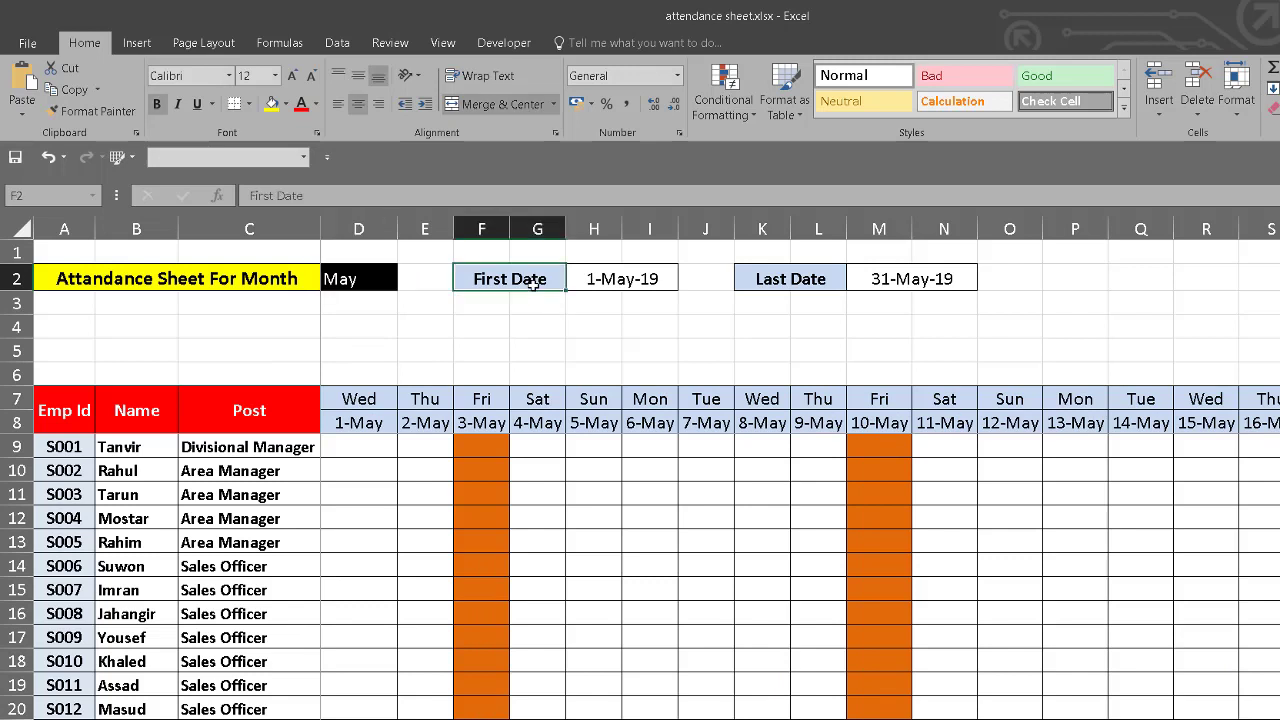
pyautogui.click(875, 281)
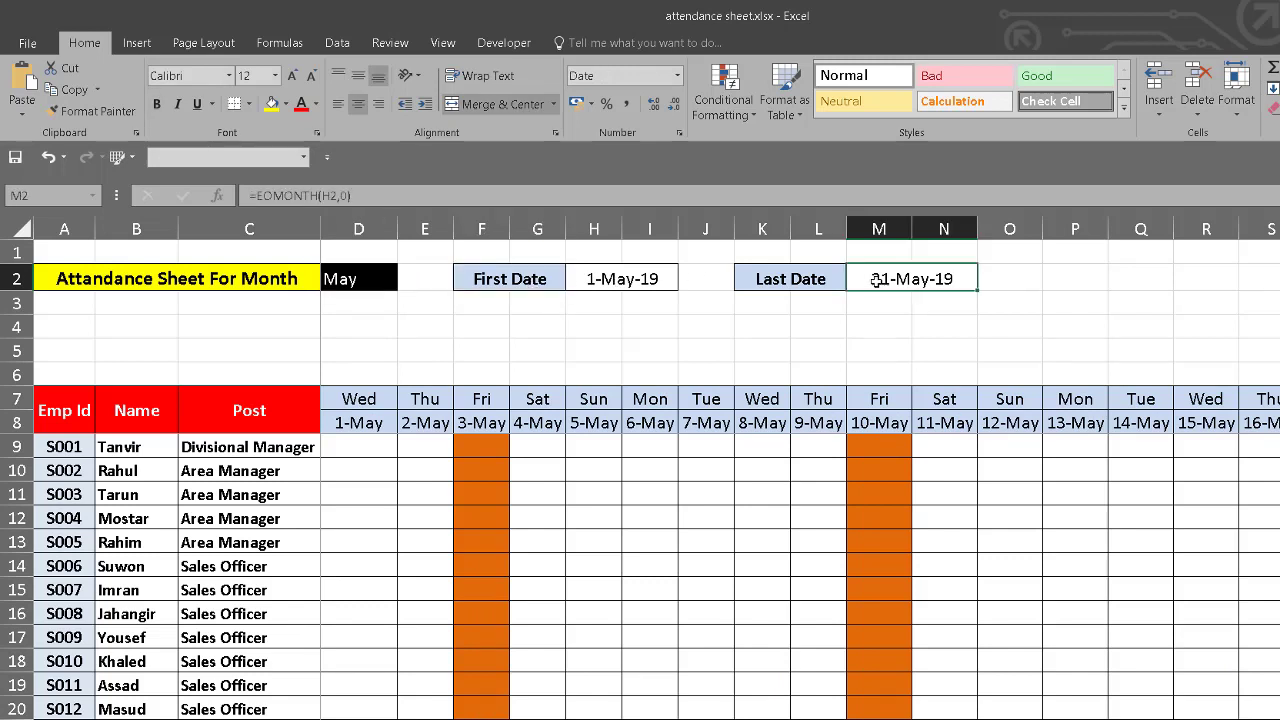
pyautogui.click(358, 424)
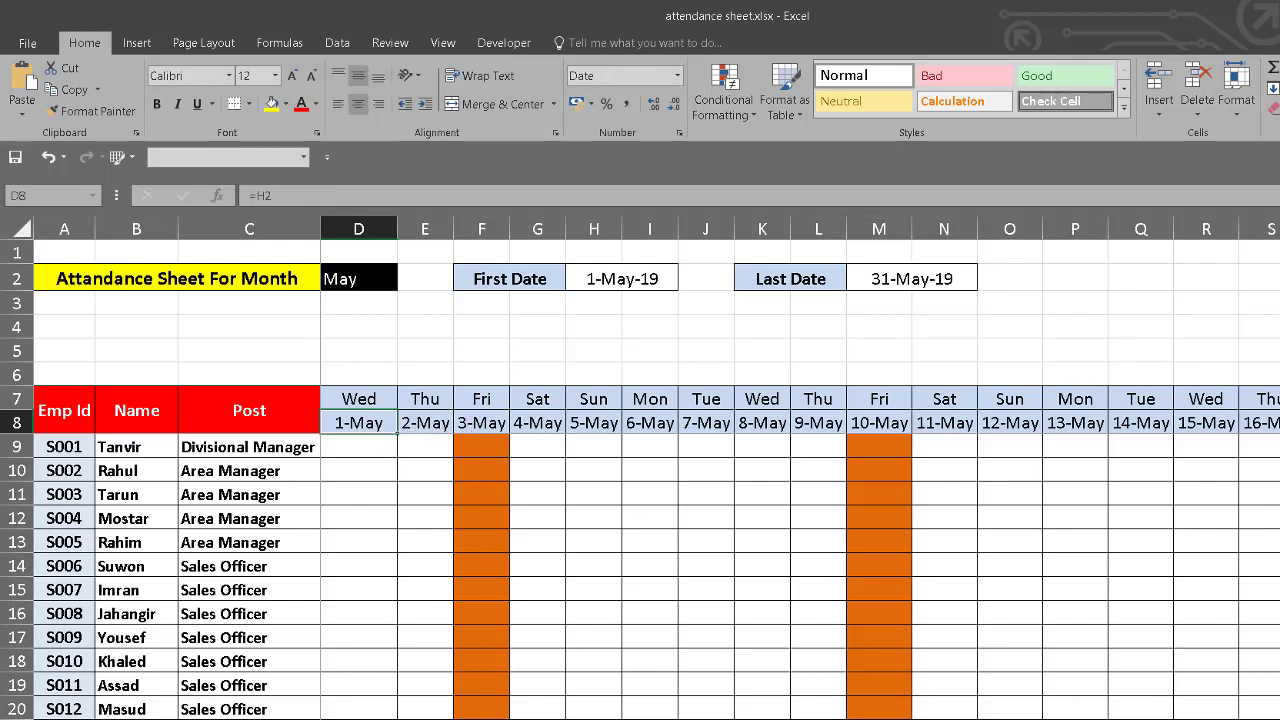
pyautogui.hscroll(2, 800, 468)
pyautogui.hscroll(3, 800, 468)
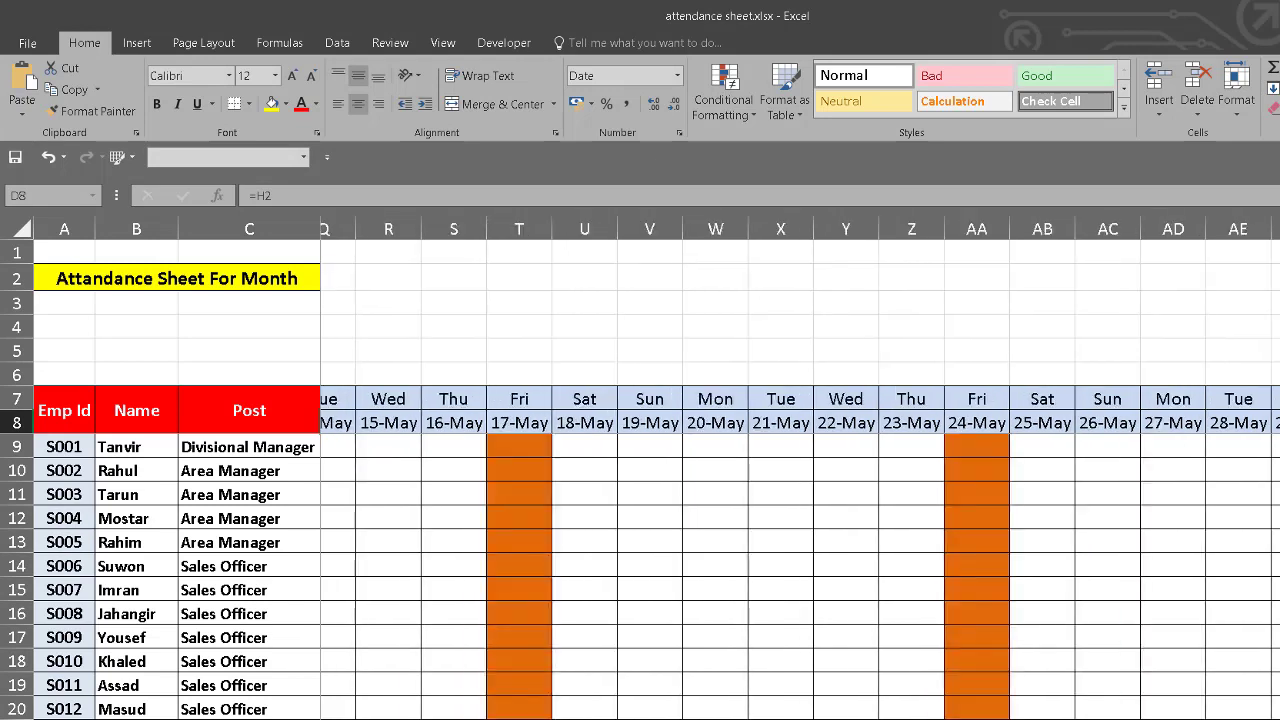
pyautogui.hscroll(1, 800, 468)
pyautogui.hscroll(2, 800, 468)
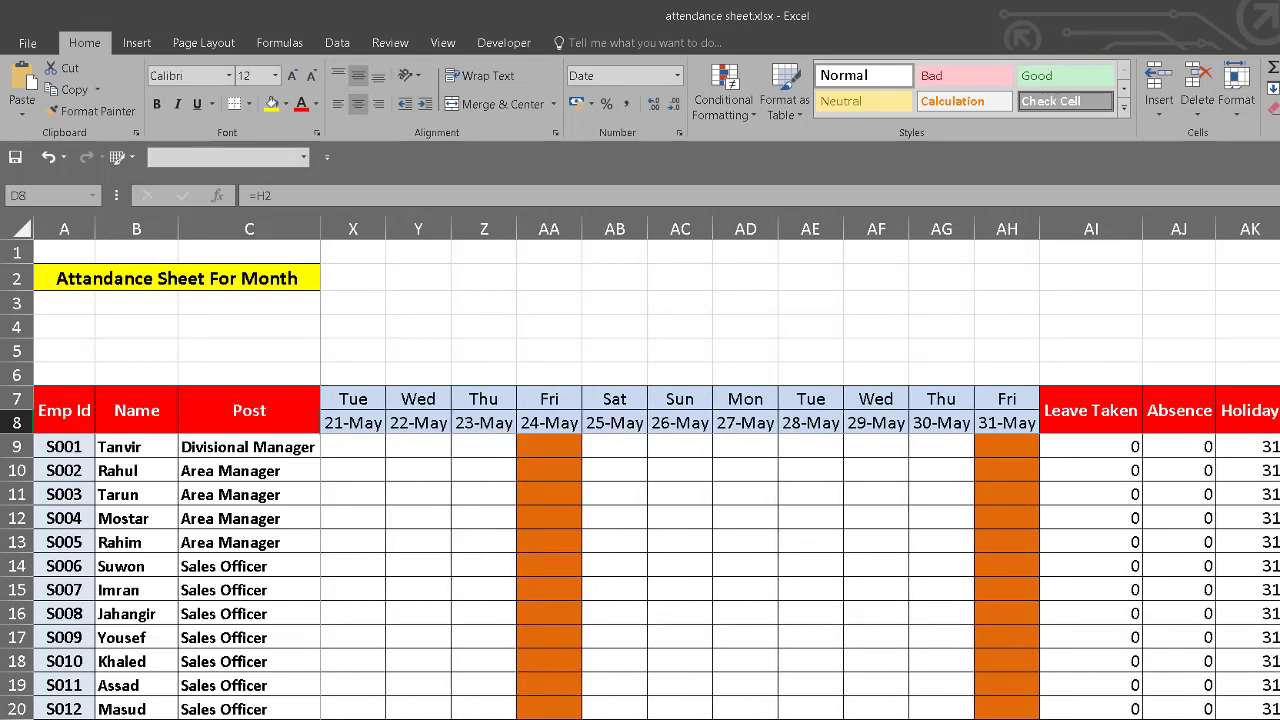
pyautogui.hscroll(-8, 800, 468)
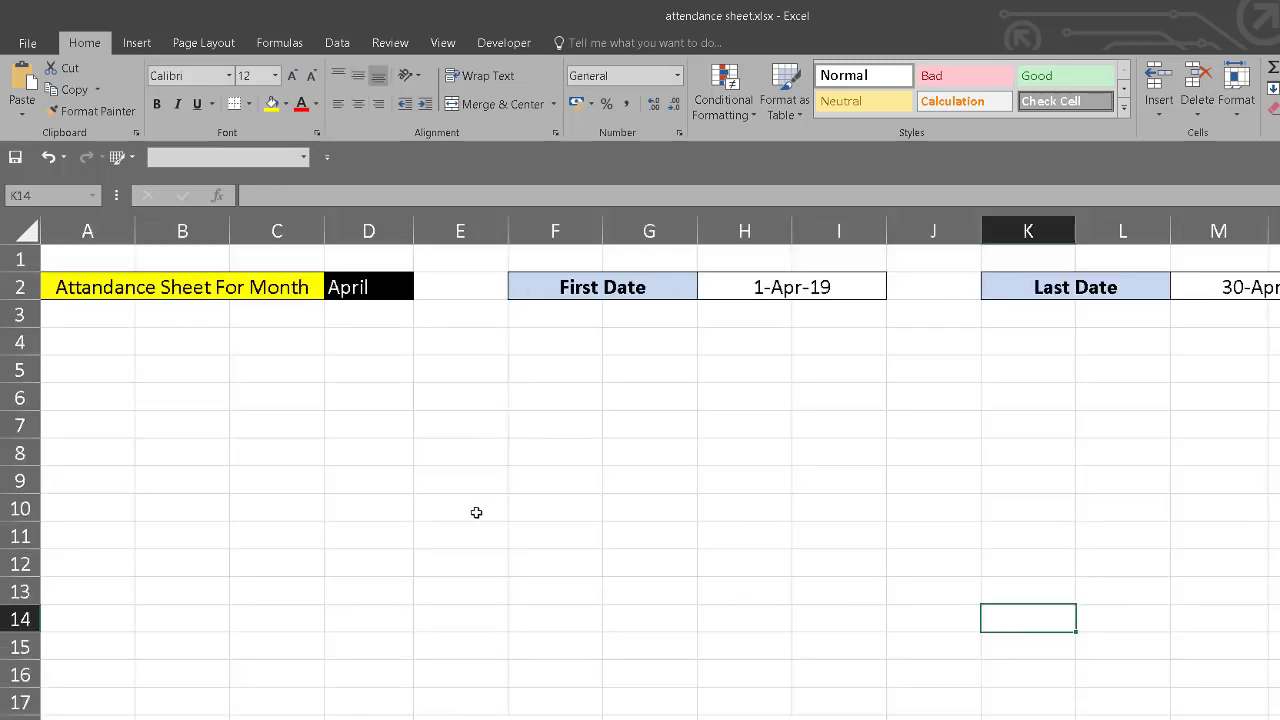
pyautogui.click(476, 512)
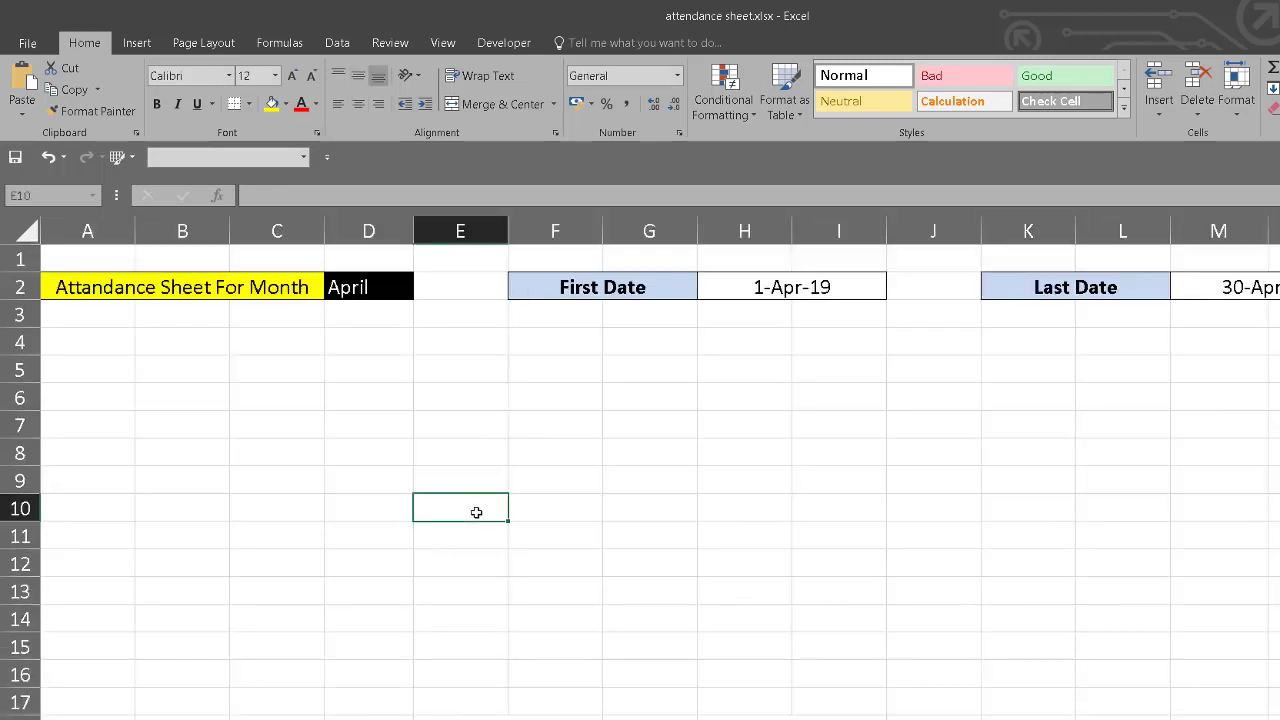
pyautogui.click(247, 287)
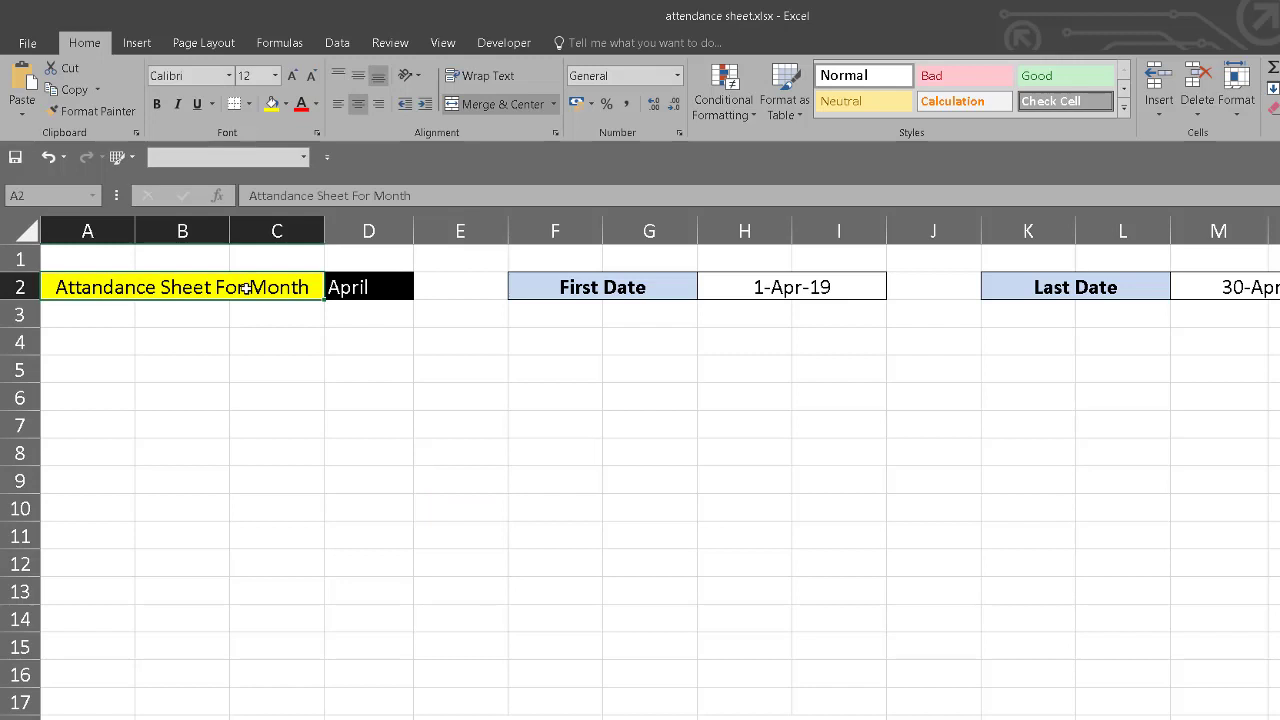
pyautogui.click(364, 288)
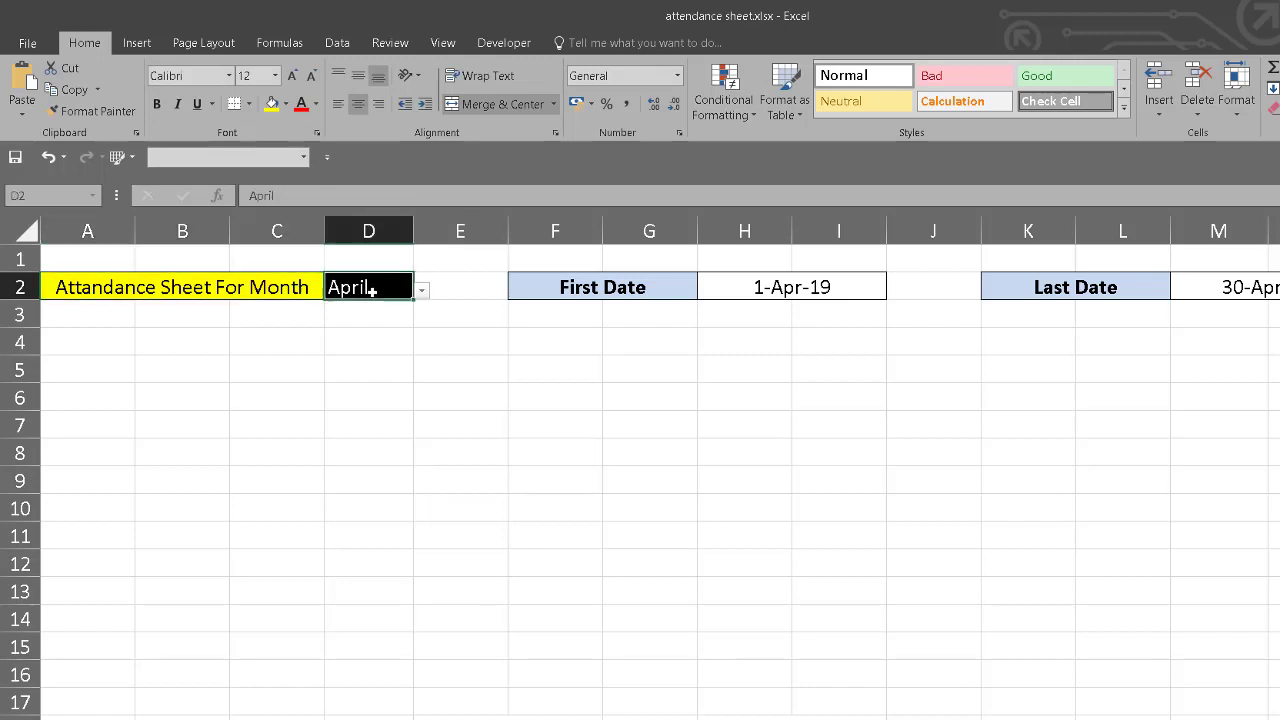
pyautogui.click(423, 291)
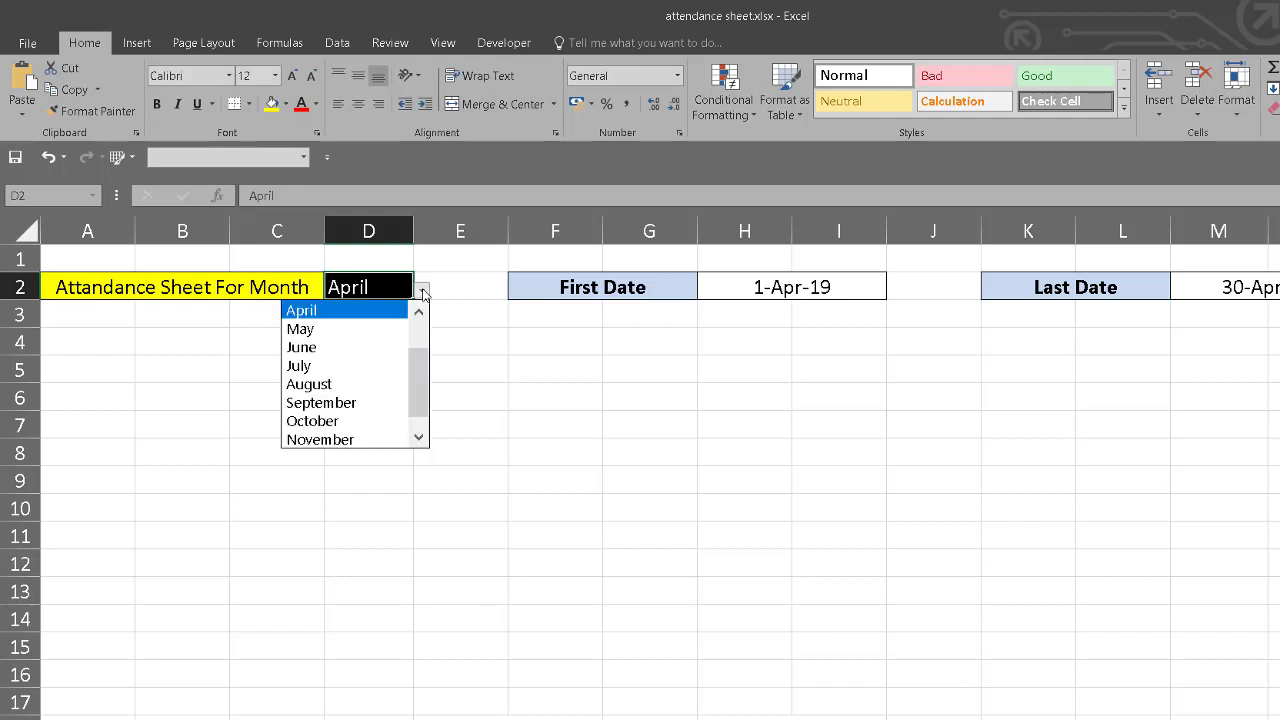
pyautogui.moveTo(419, 386); pyautogui.dragTo(418, 332)
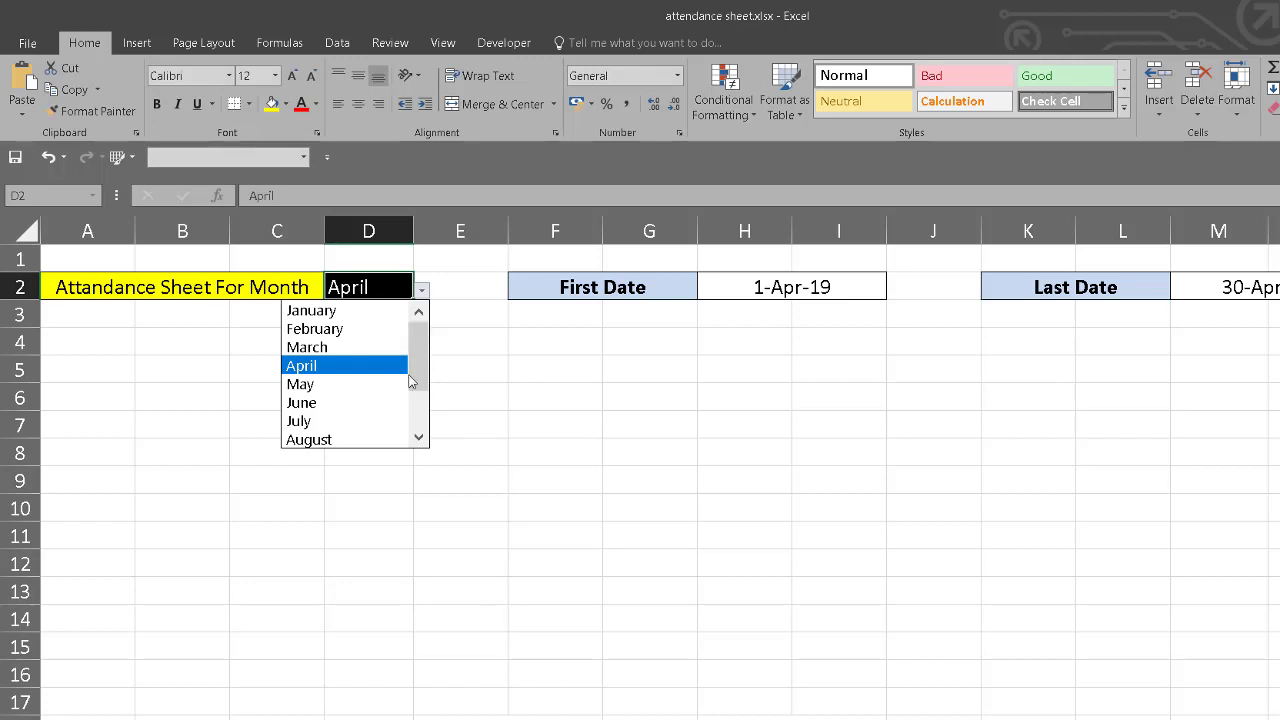
pyautogui.press('Down')
pyautogui.press('Down')
pyautogui.press('Down')
pyautogui.press('Escape')
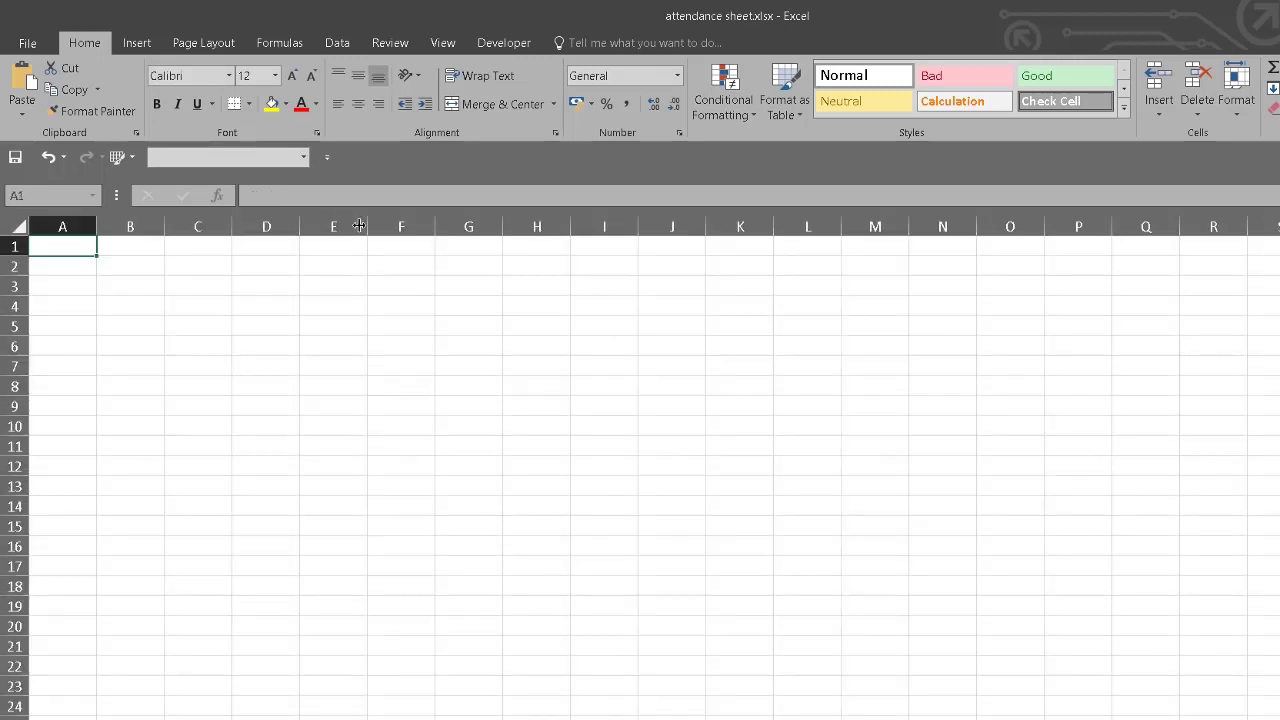
# Step: Fill January through December into E3:E14 on the blank sheet, then go back to the attendance sheet
pyautogui.click(342, 284)
pyautogui.write('Jan')
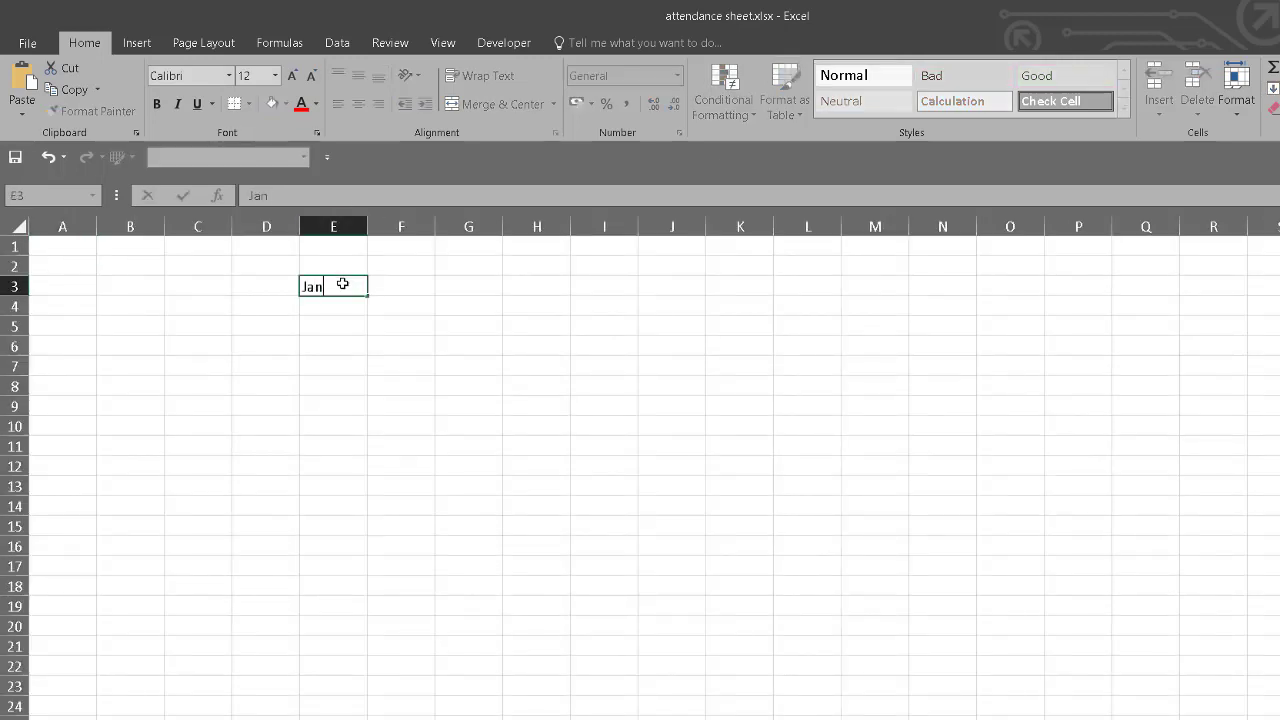
pyautogui.write('uary')
pyautogui.click(346, 289)
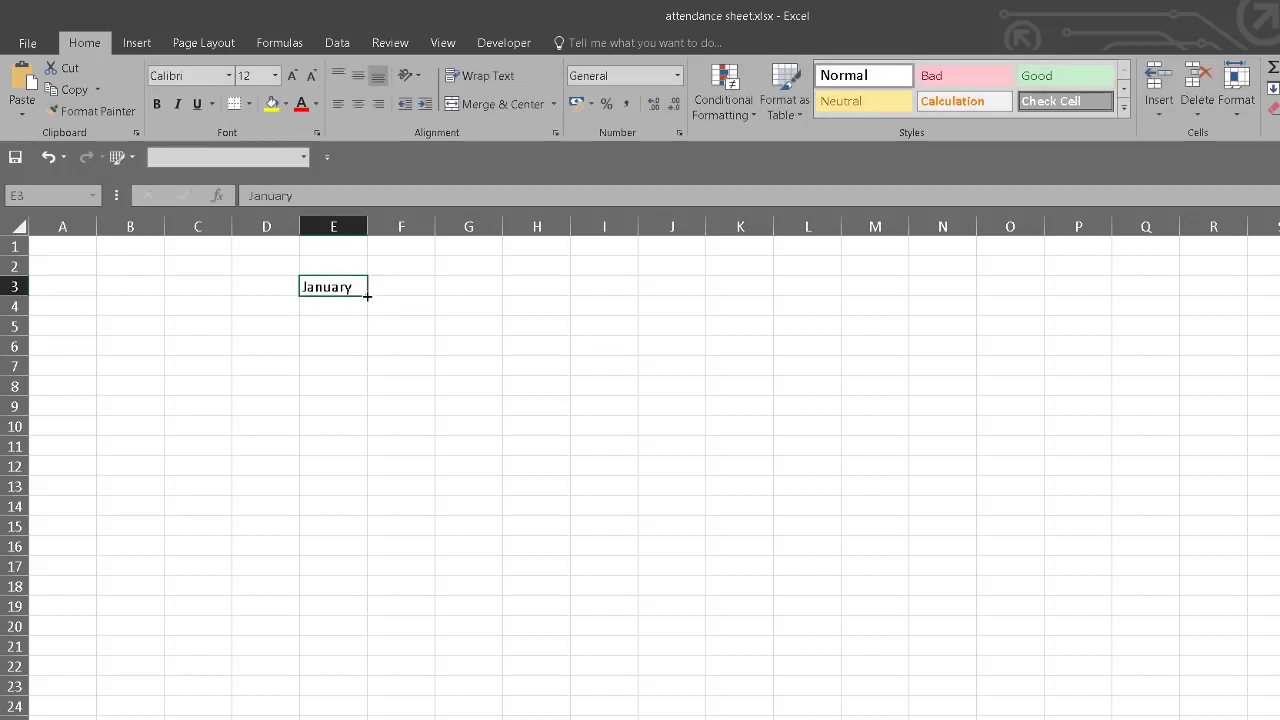
pyautogui.moveTo(367, 296); pyautogui.dragTo(366, 524)
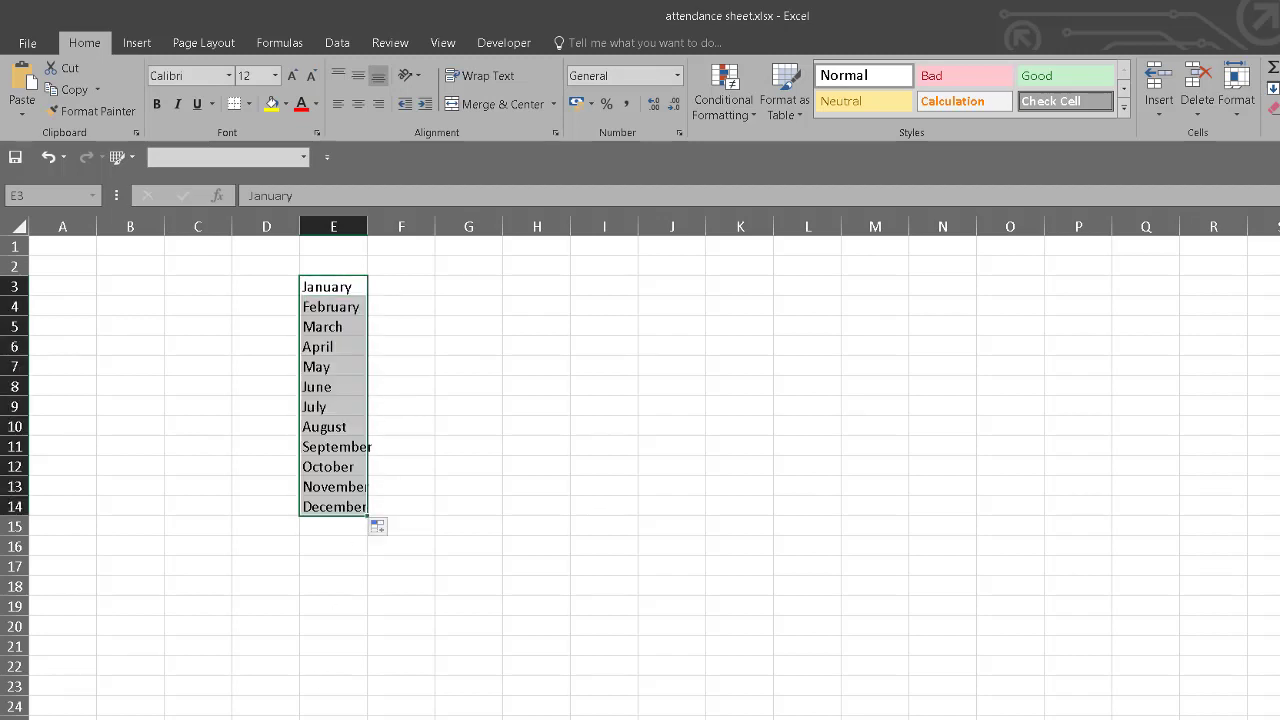
pyautogui.click(577, 445)
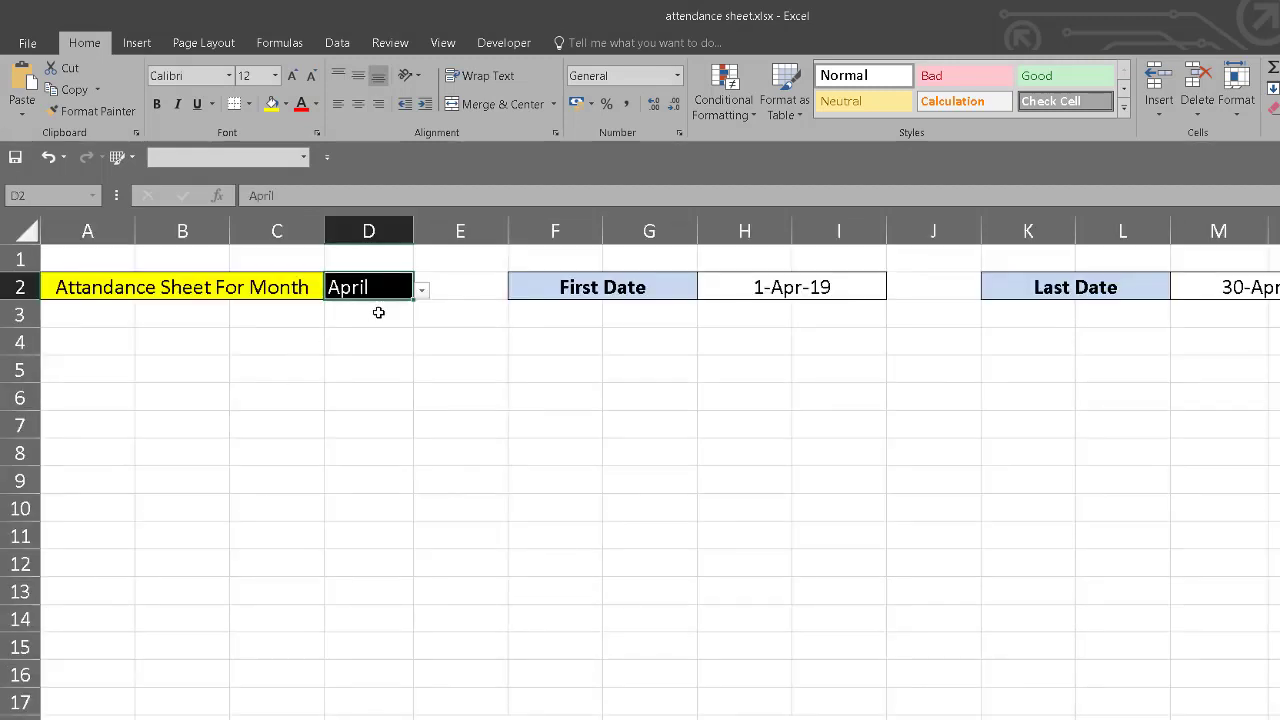
pyautogui.click(380, 314)
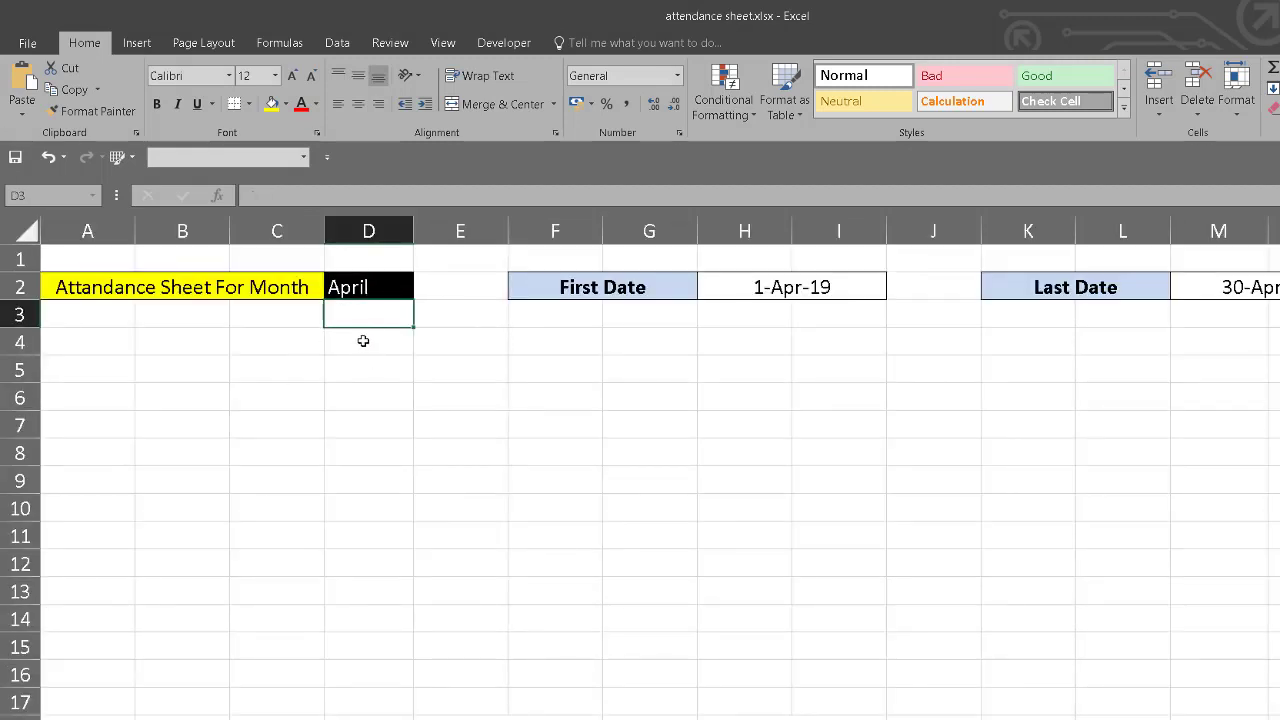
# Step: Give cell D4 a data validation rule that allows a List
pyautogui.click(362, 341)
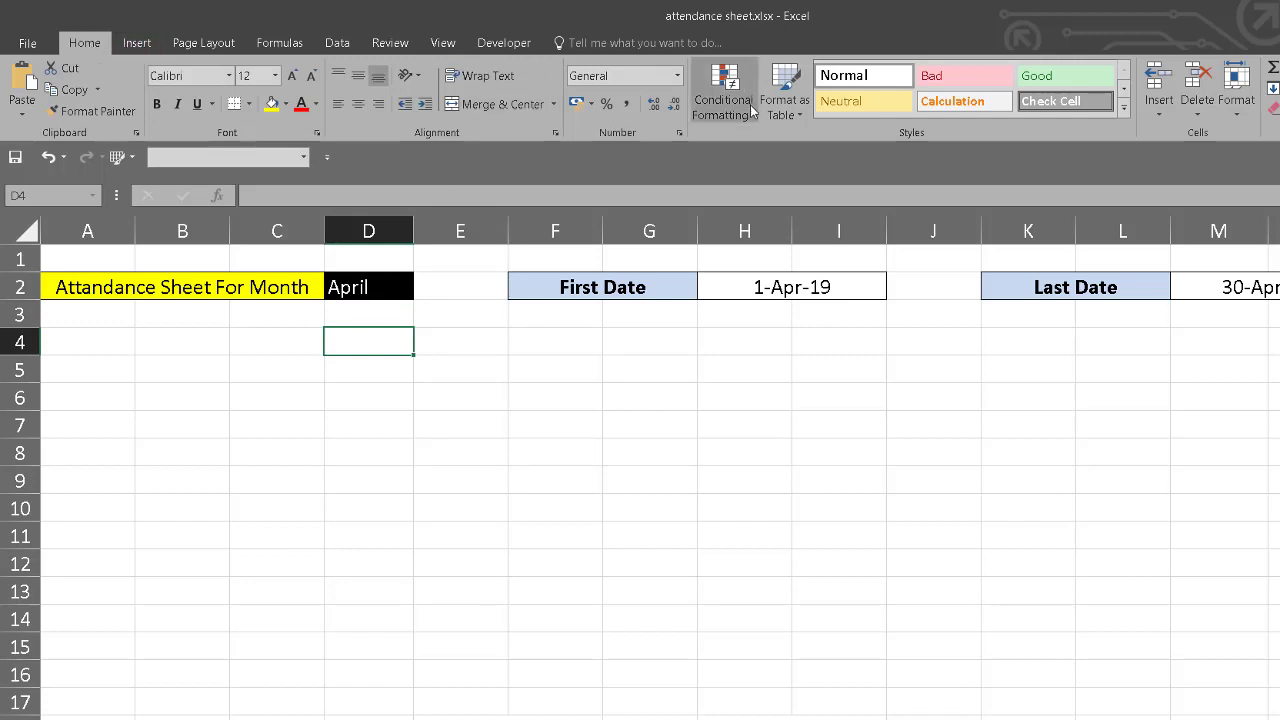
pyautogui.click(338, 43)
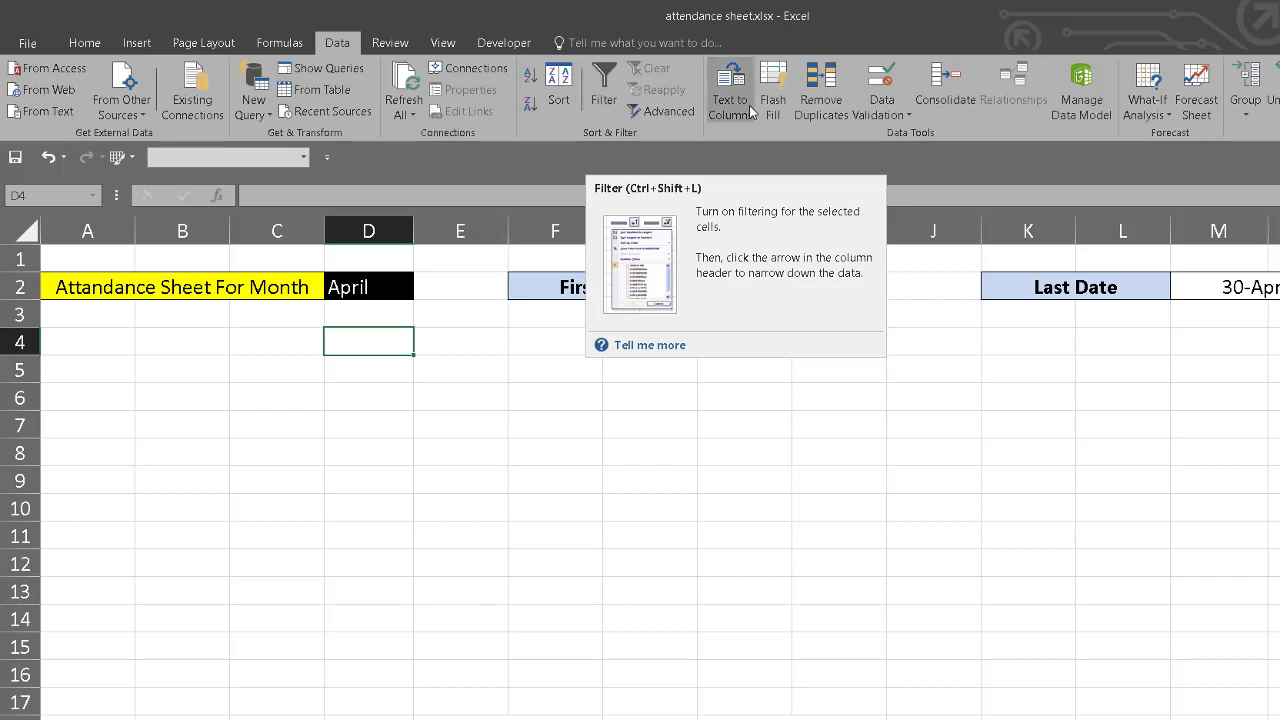
pyautogui.click(910, 116)
pyautogui.click(909, 137)
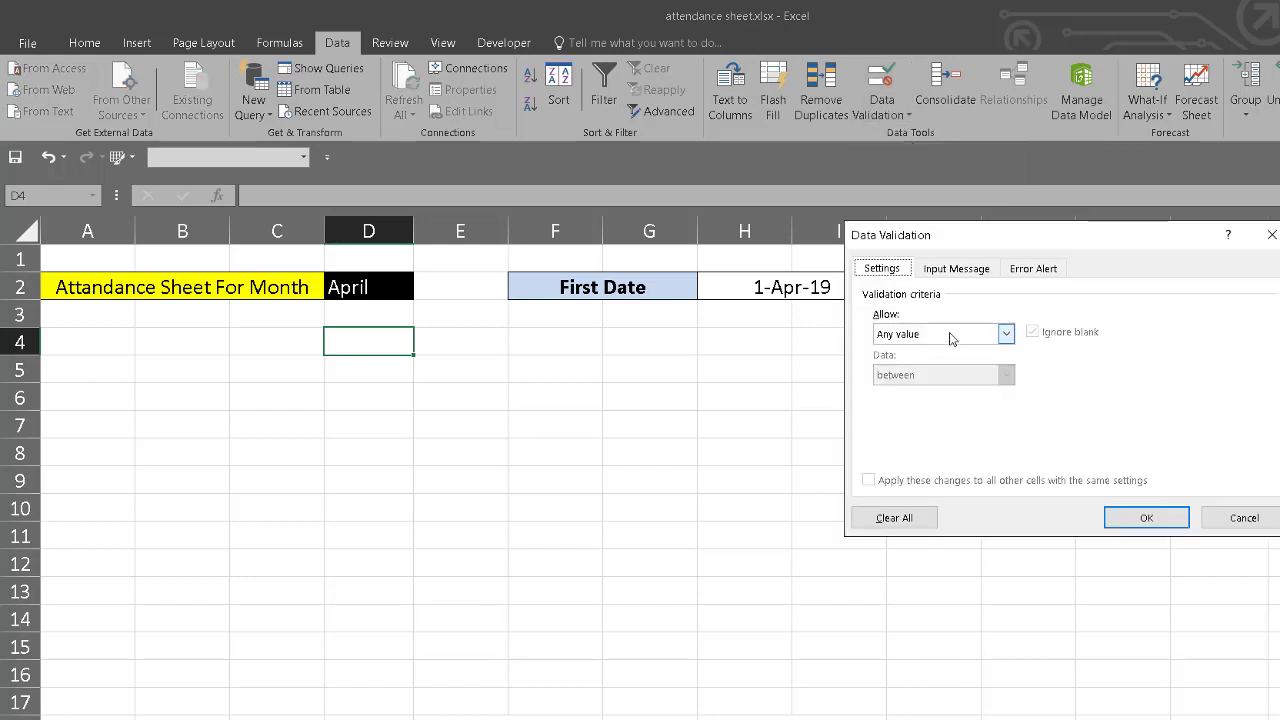
pyautogui.moveTo(1024, 246); pyautogui.dragTo(646, 229)
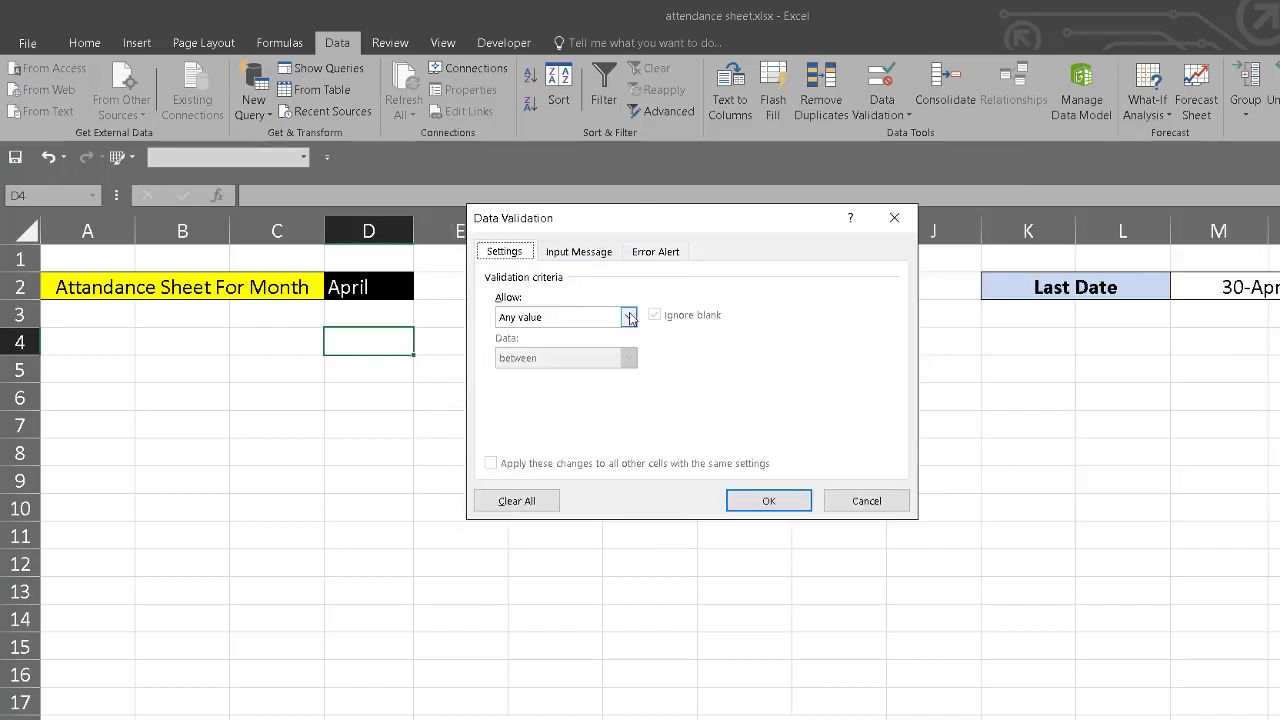
pyautogui.click(629, 317)
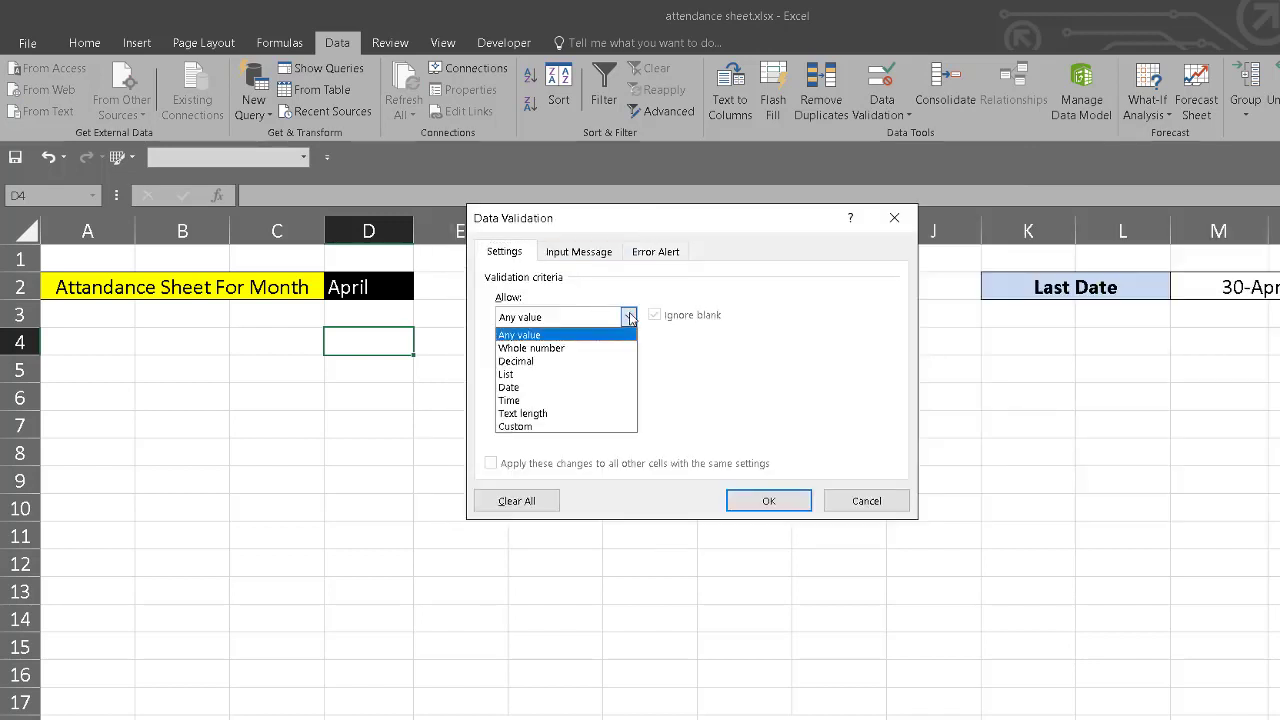
pyautogui.click(575, 375)
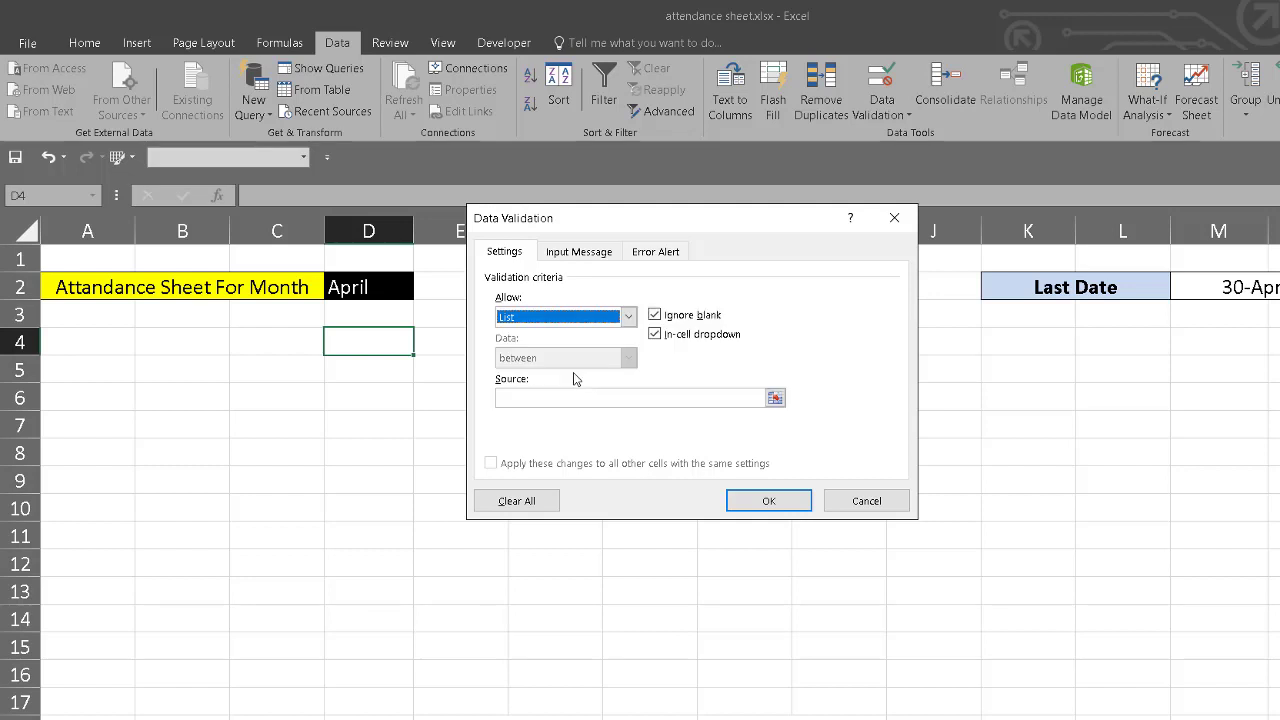
# Step: Set the list source to Sheet6!$E$3:$E$14 and confirm the validation
pyautogui.click(541, 402)
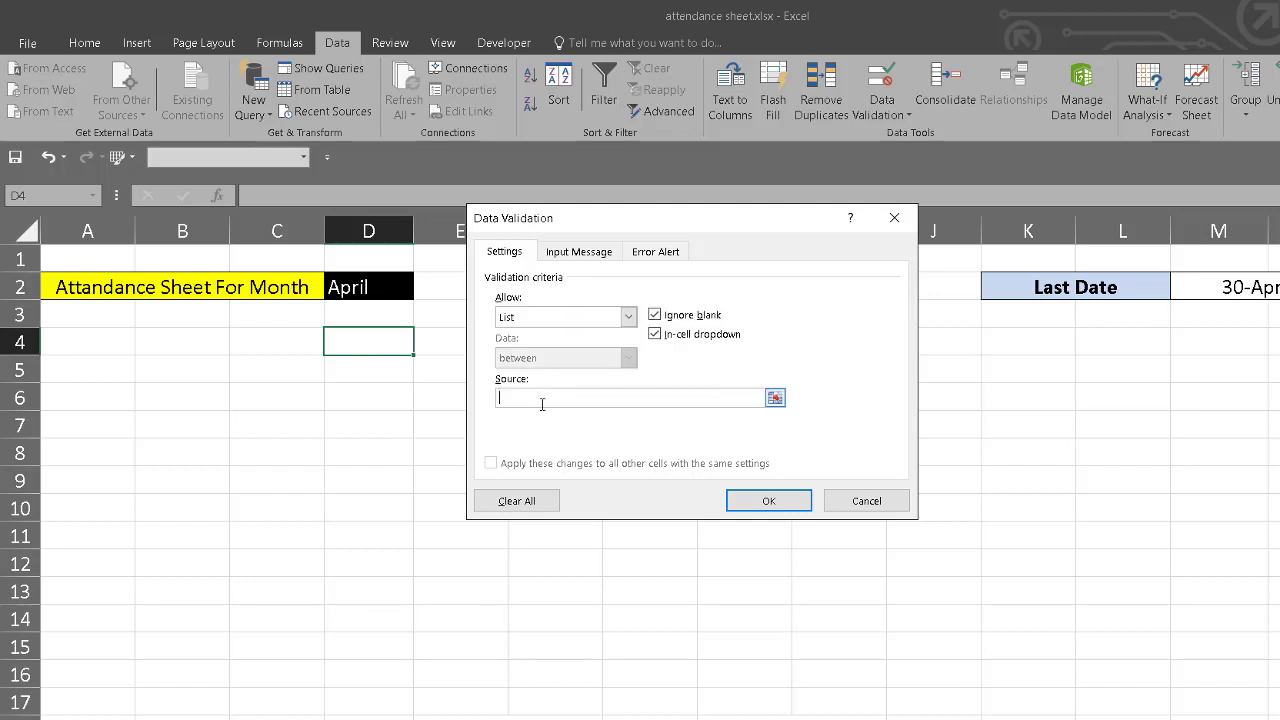
pyautogui.click(775, 399)
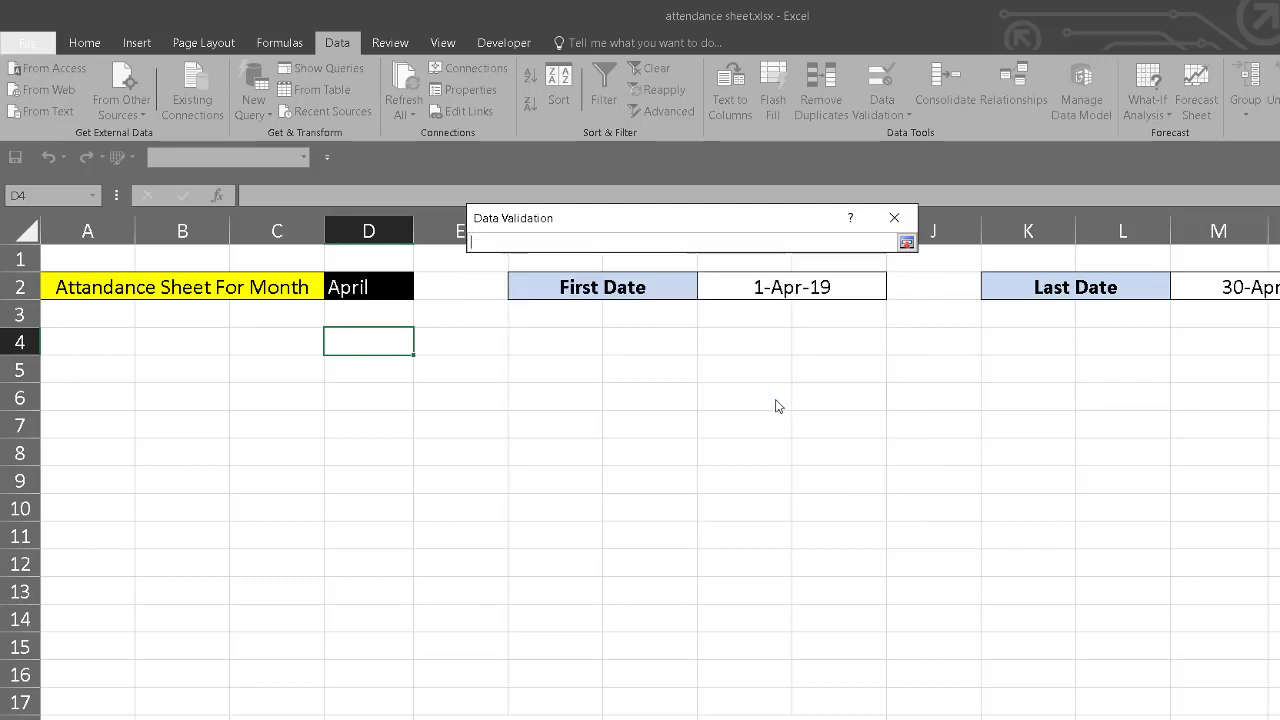
pyautogui.click(384, 712)
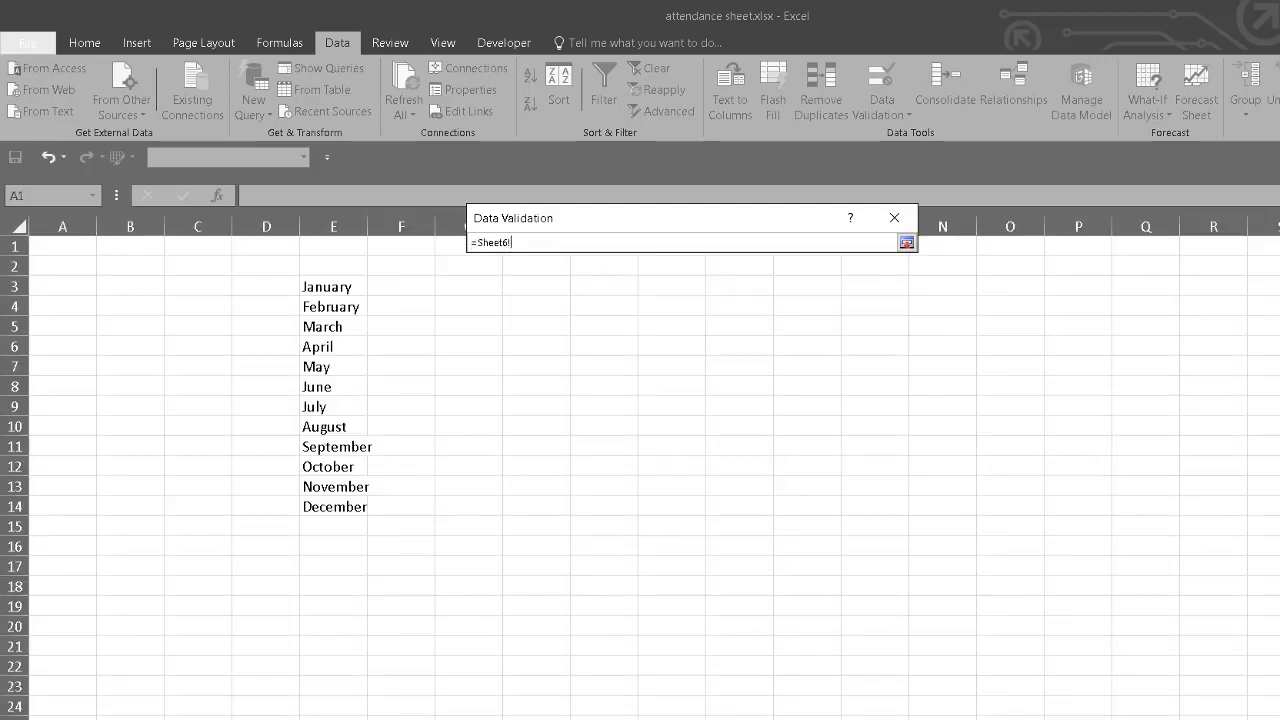
pyautogui.moveTo(335, 287); pyautogui.dragTo(343, 498)
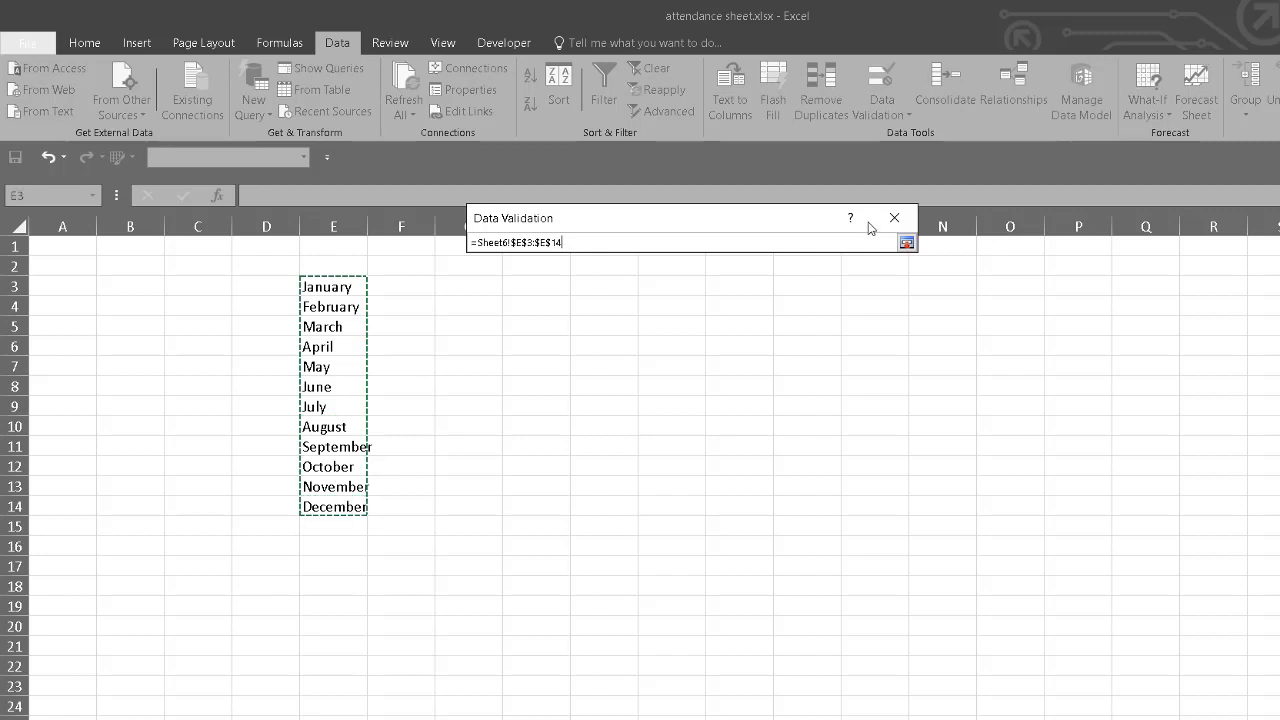
pyautogui.moveTo(803, 226); pyautogui.dragTo(769, 336)
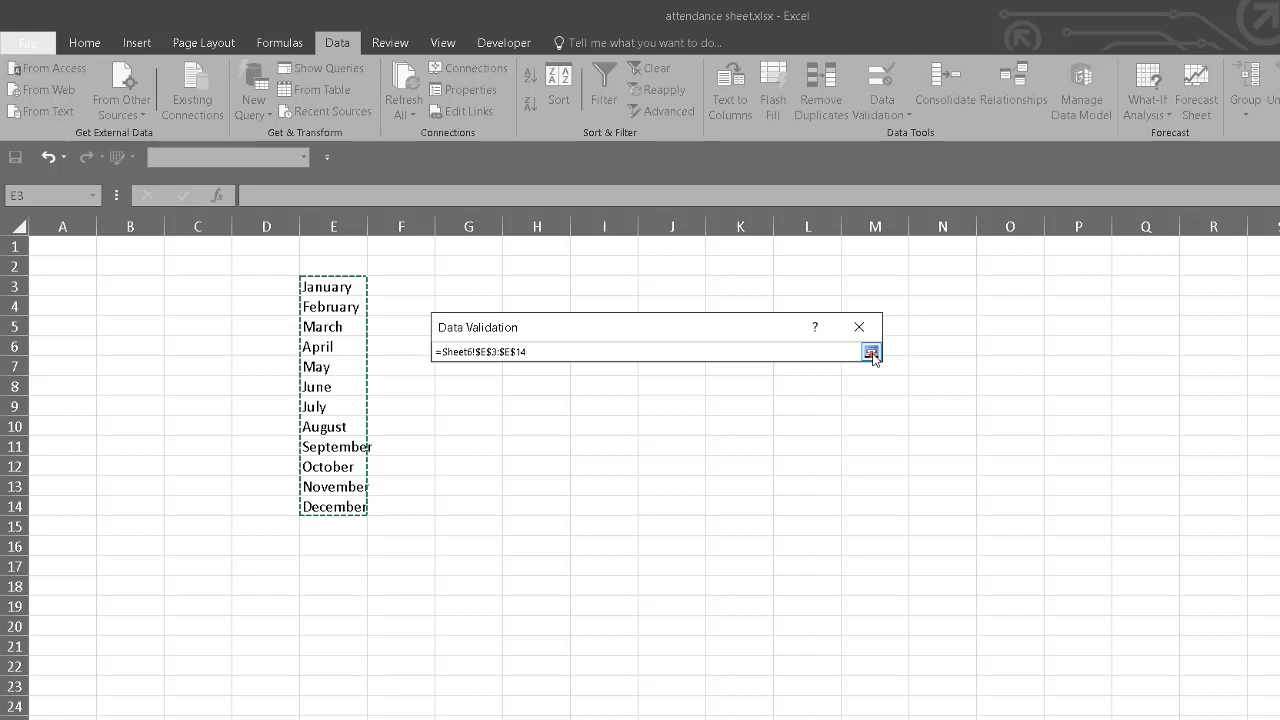
pyautogui.click(871, 354)
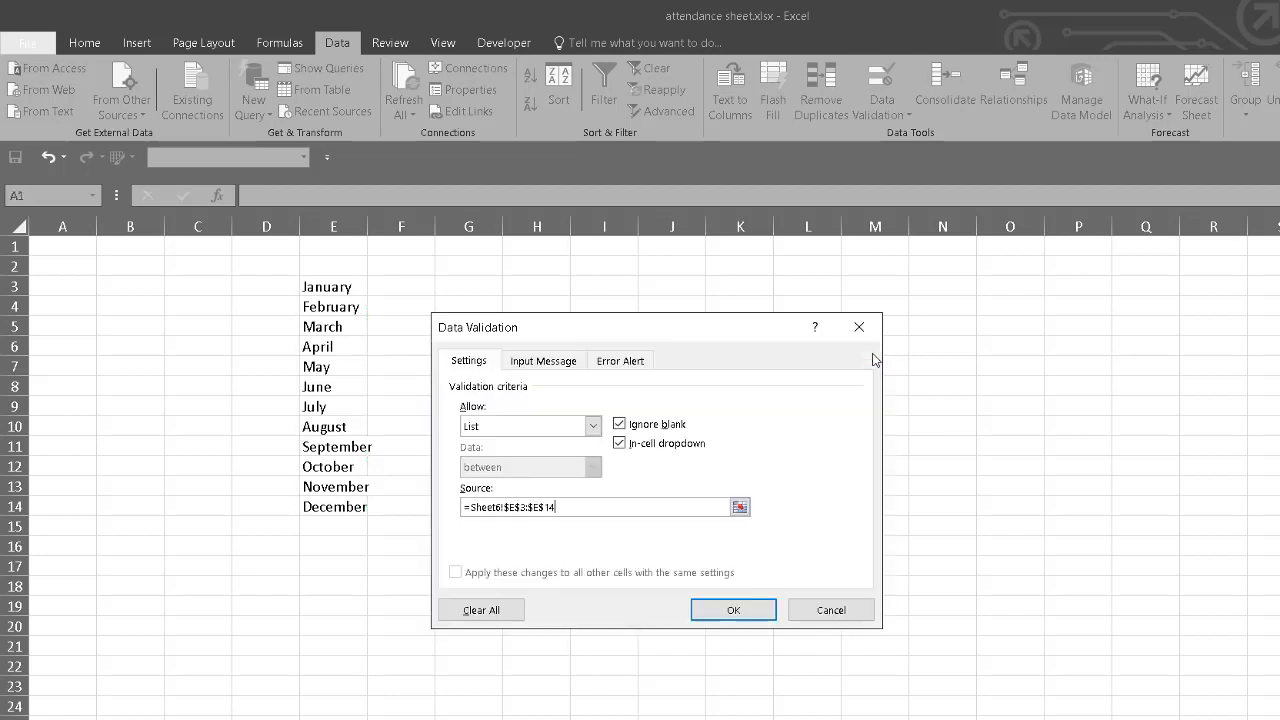
pyautogui.click(729, 617)
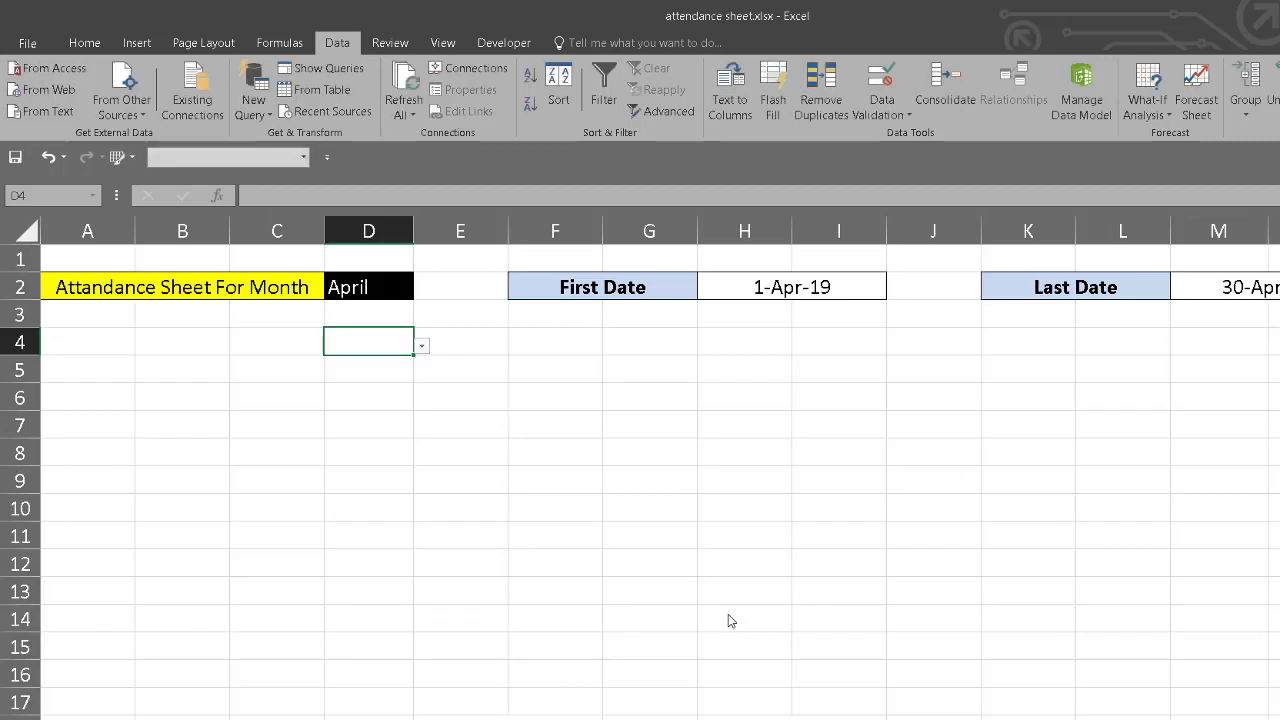
# Step: Choose January from D4's new month dropdown, then look at cells F4 and K4
pyautogui.click(386, 401)
pyautogui.click(366, 336)
pyautogui.click(421, 345)
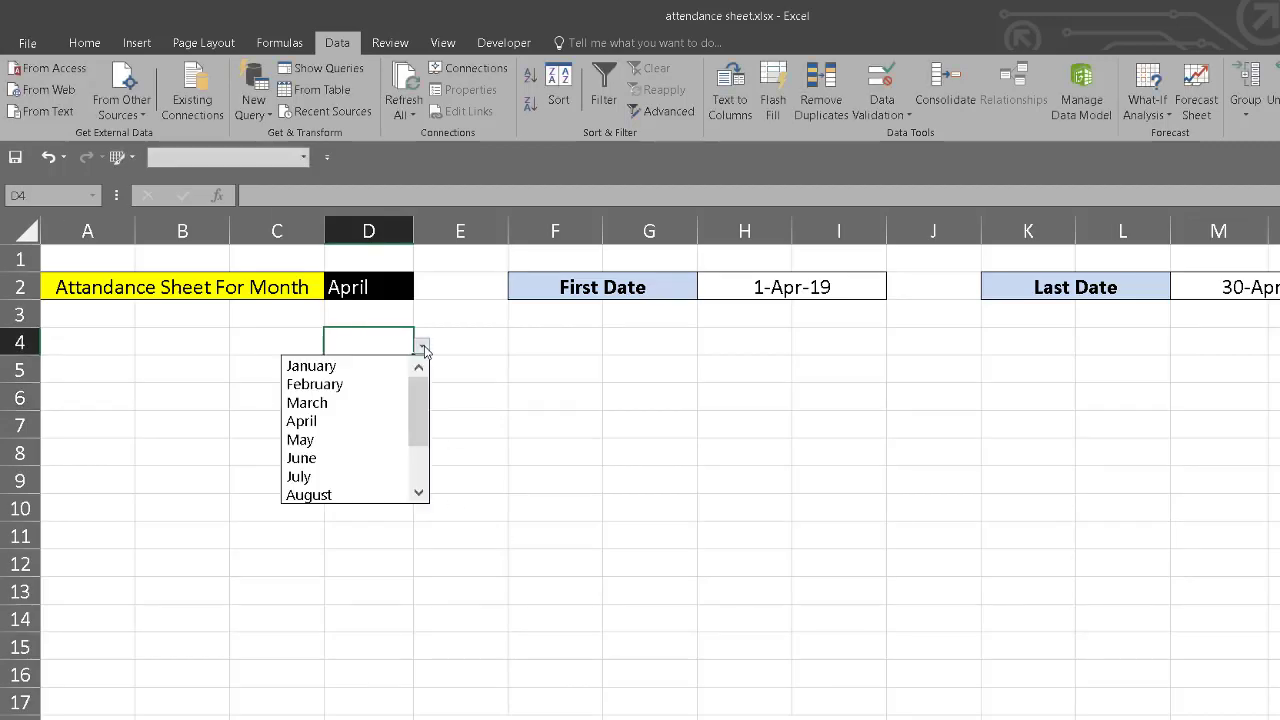
pyautogui.moveTo(426, 396)
pyautogui.mouseDown()
pyautogui.moveTo(423, 470)
pyautogui.moveTo(415, 380)
pyautogui.moveTo(422, 470)
pyautogui.moveTo(420, 390)
pyautogui.moveTo(422, 470)
pyautogui.moveTo(438, 352)
pyautogui.mouseUp()
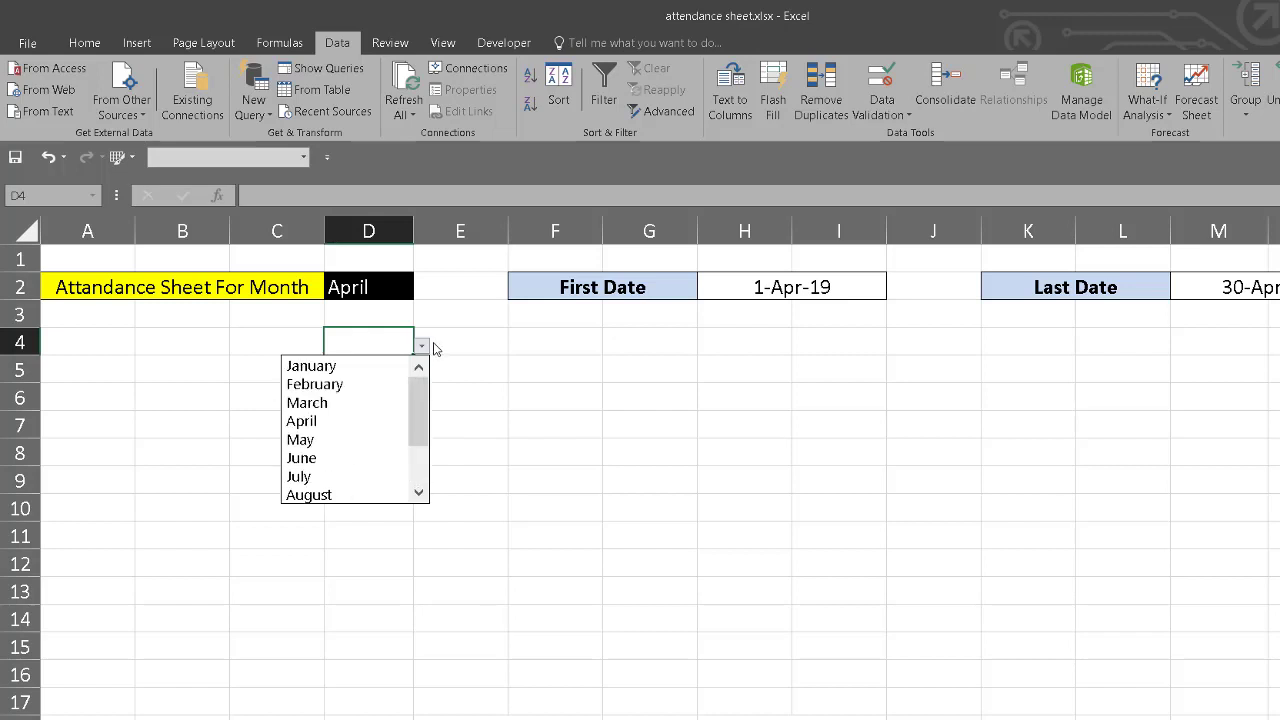
pyautogui.click(336, 367)
pyautogui.click(355, 369)
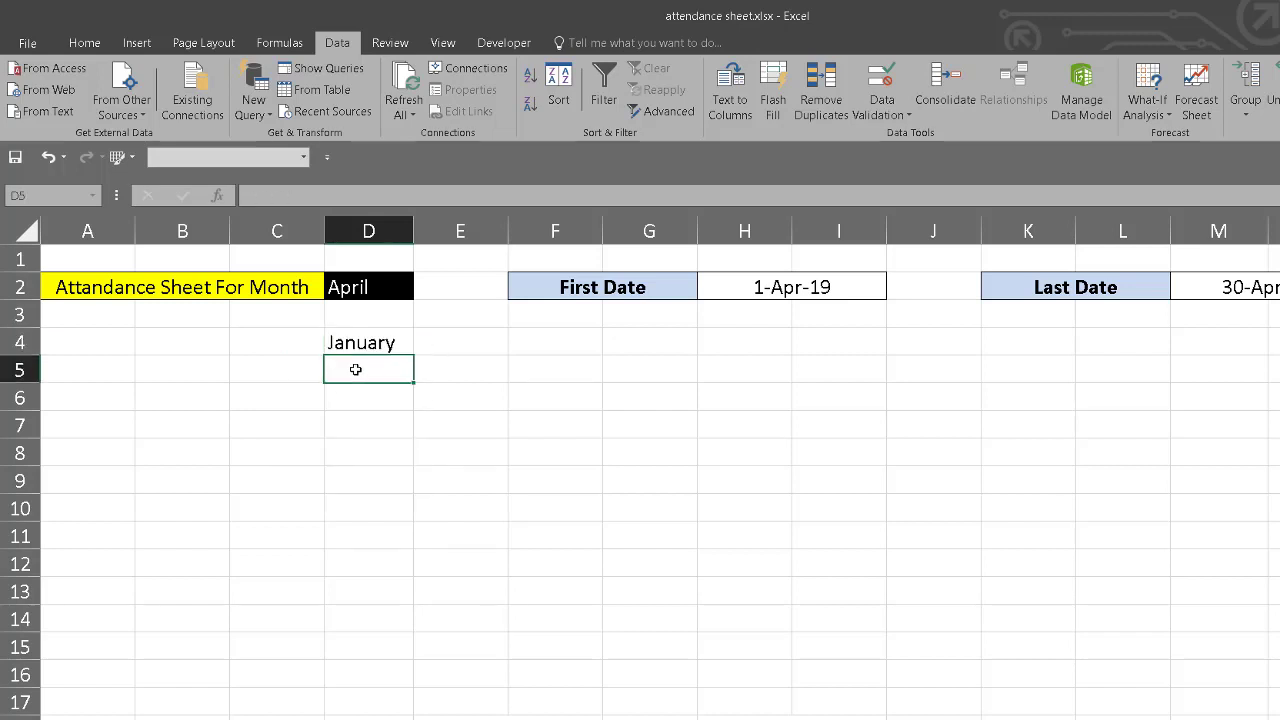
pyautogui.click(575, 343)
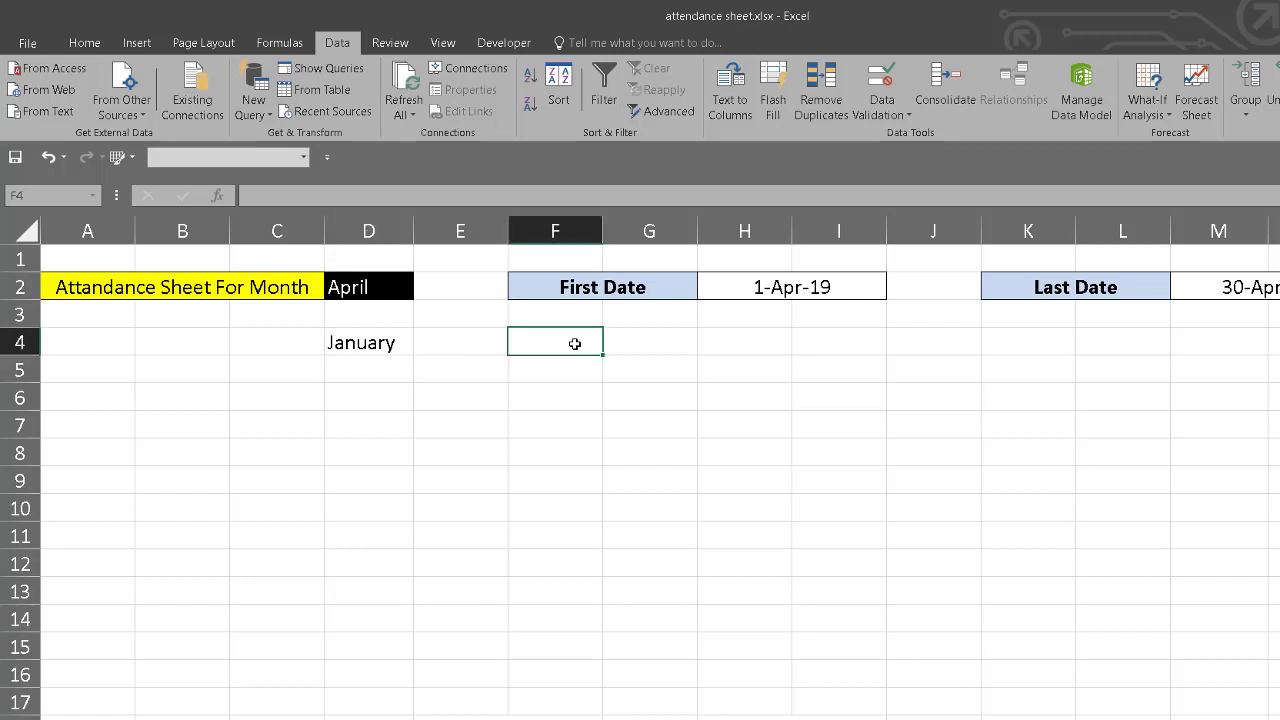
pyautogui.click(1061, 342)
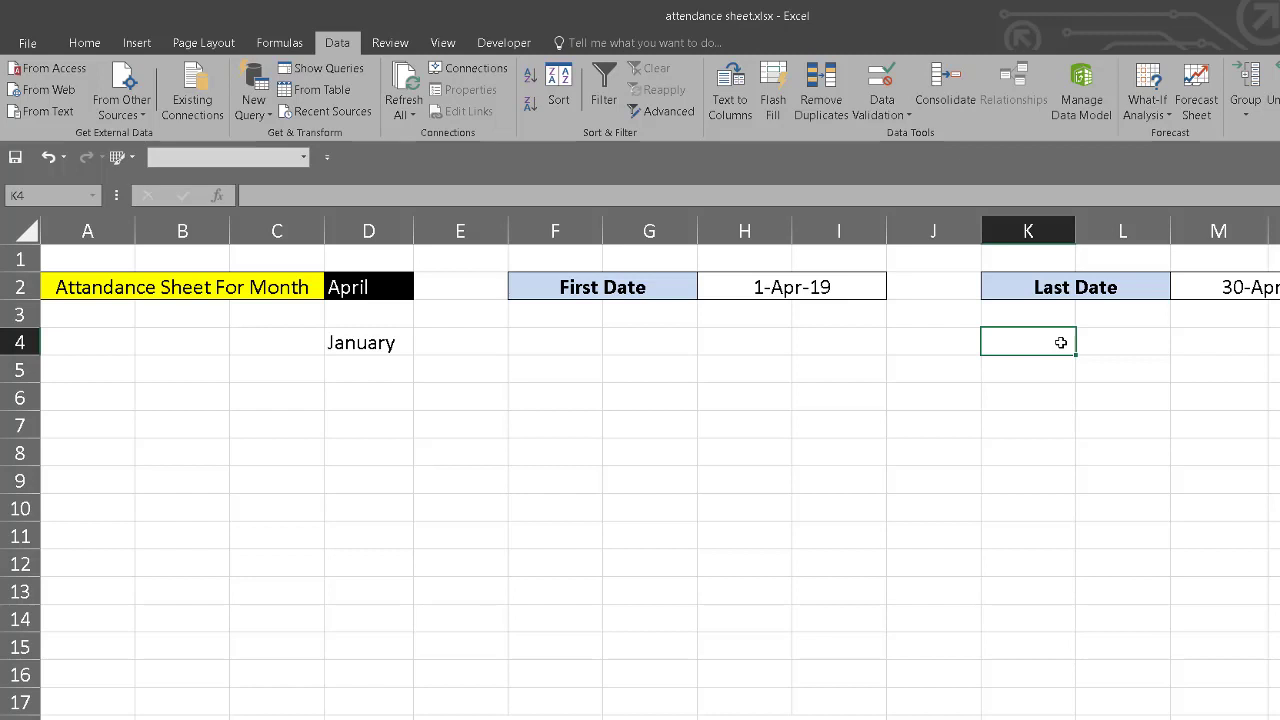
pyautogui.click(563, 352)
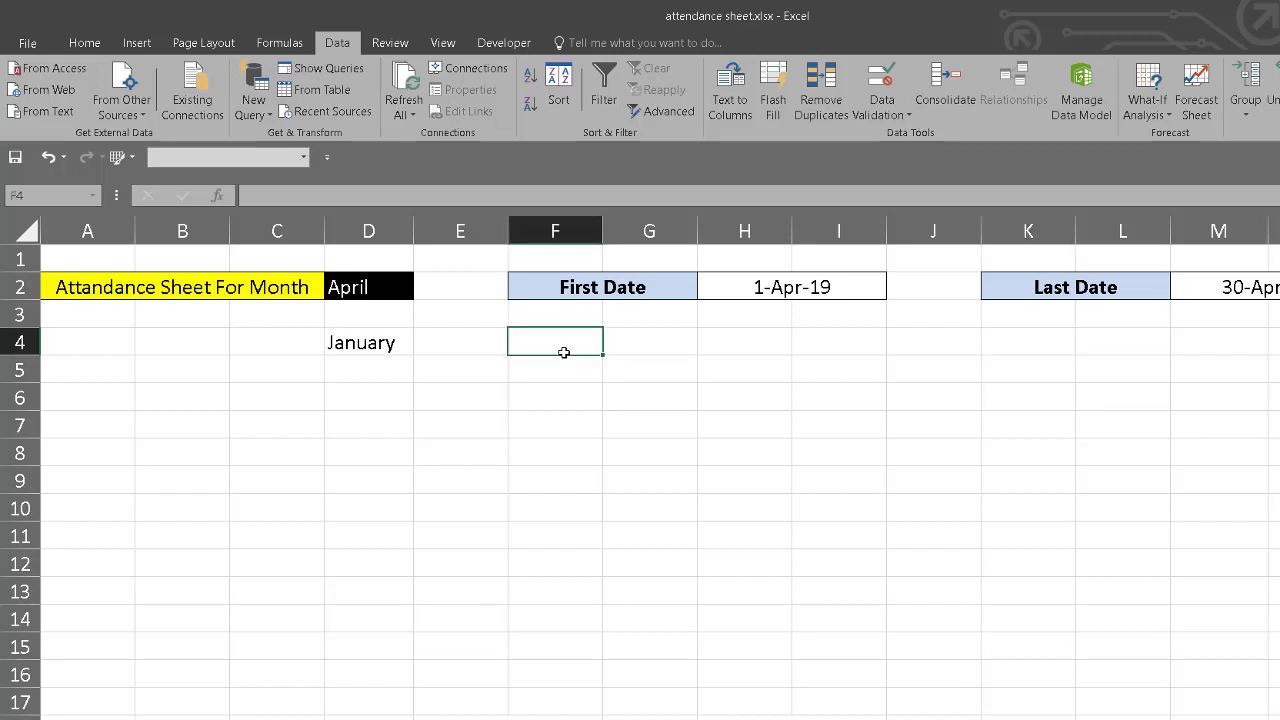
# Step: Merge F4:G4 and label it 'First Date'
pyautogui.moveTo(563, 352); pyautogui.dragTo(618, 344)
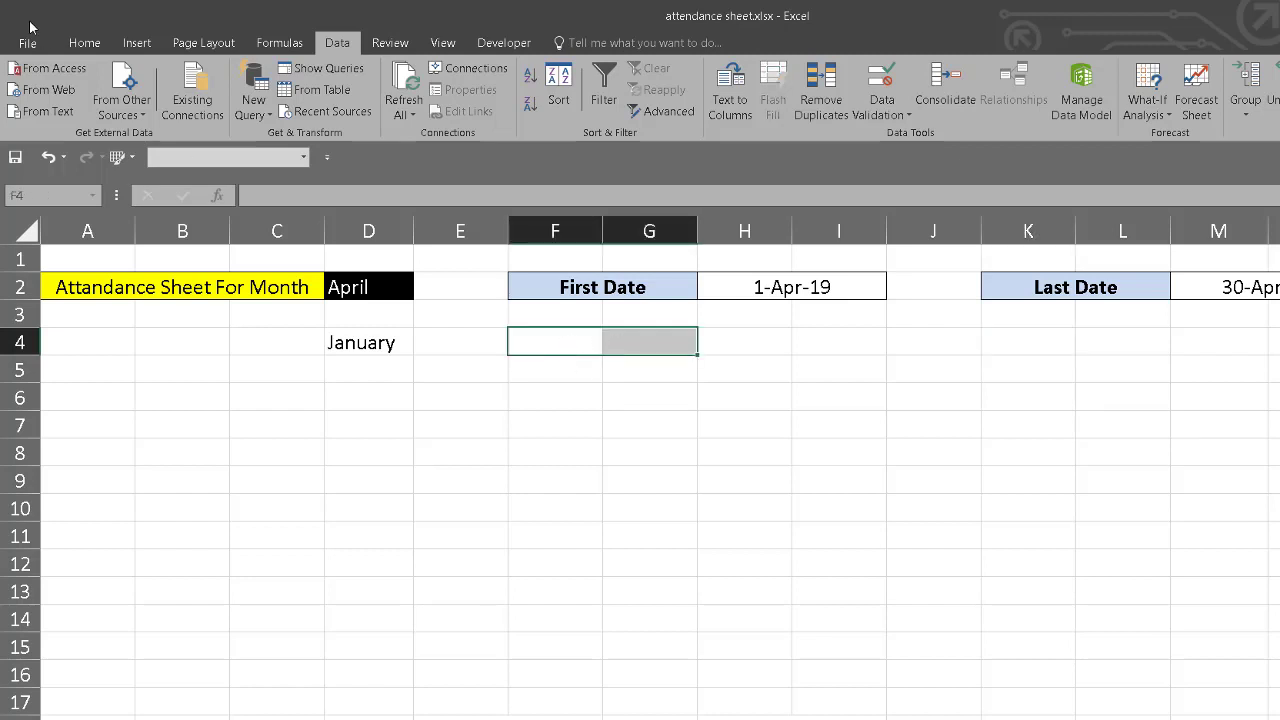
pyautogui.click(82, 44)
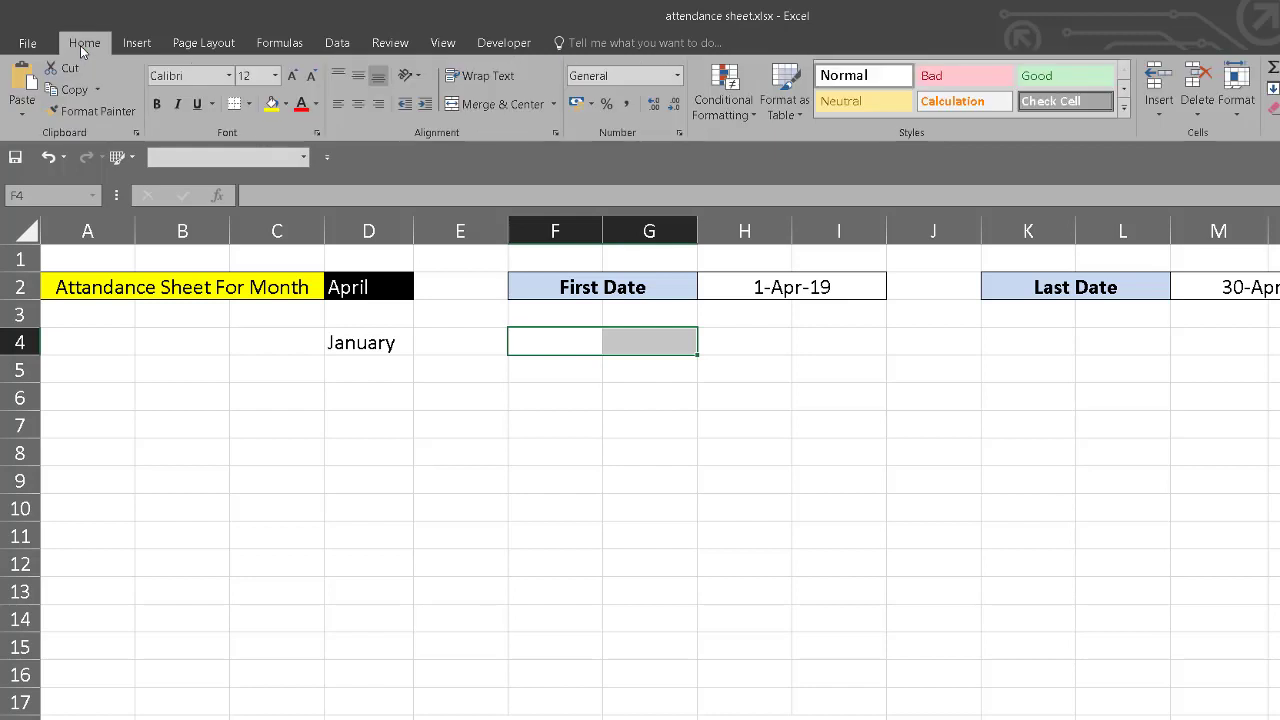
pyautogui.click(497, 106)
pyautogui.write('F')
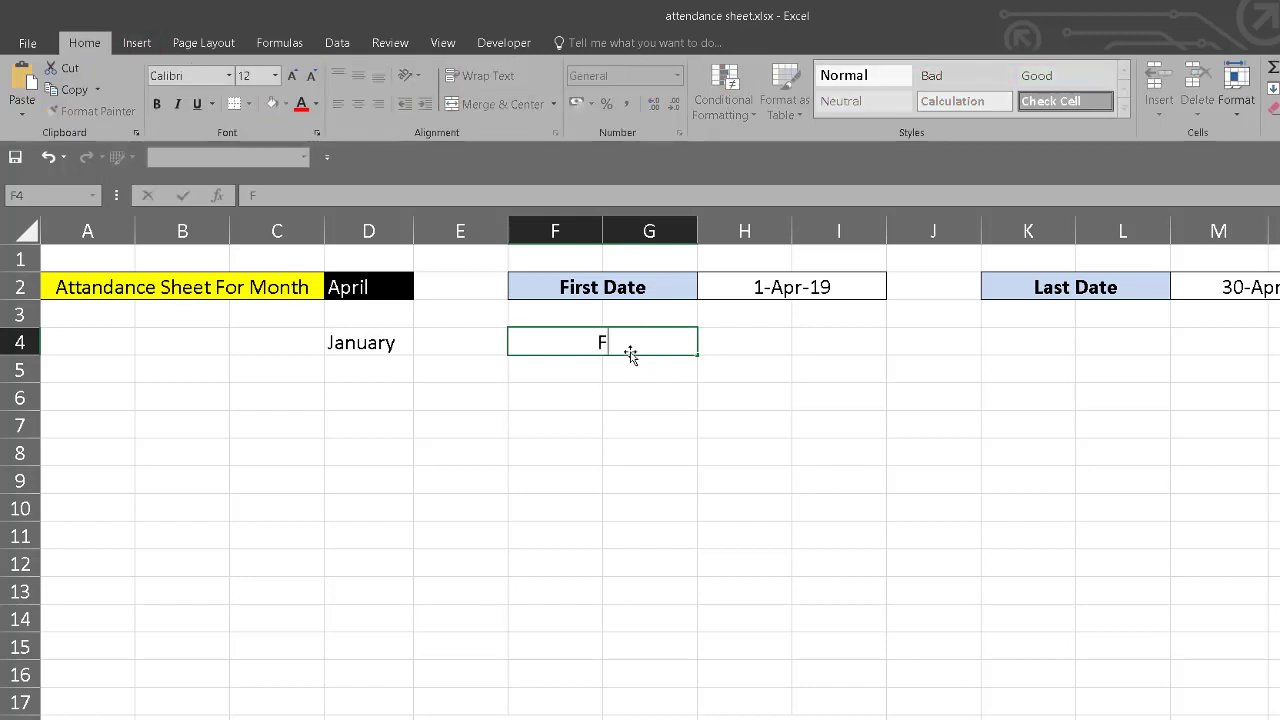
pyautogui.write('irst')
pyautogui.write(' Date')
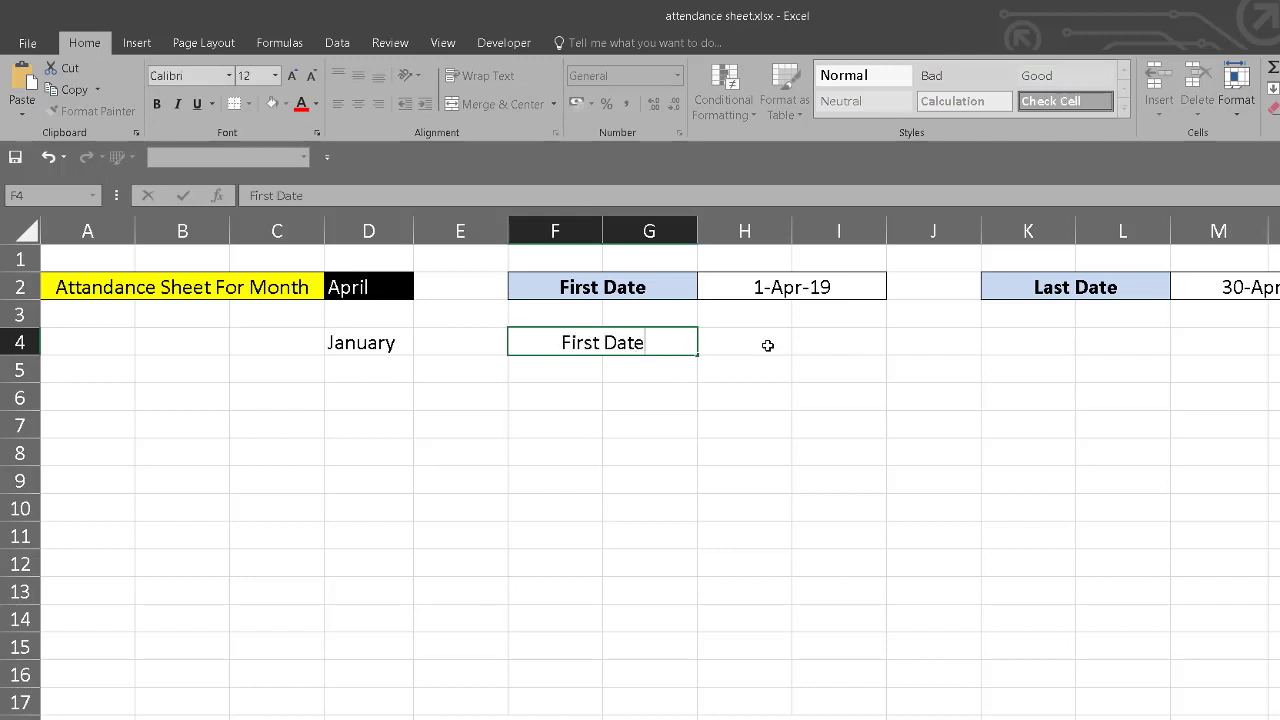
# Step: Merge H4:I4 into one cell to hold the first date
pyautogui.moveTo(767, 348); pyautogui.dragTo(827, 348)
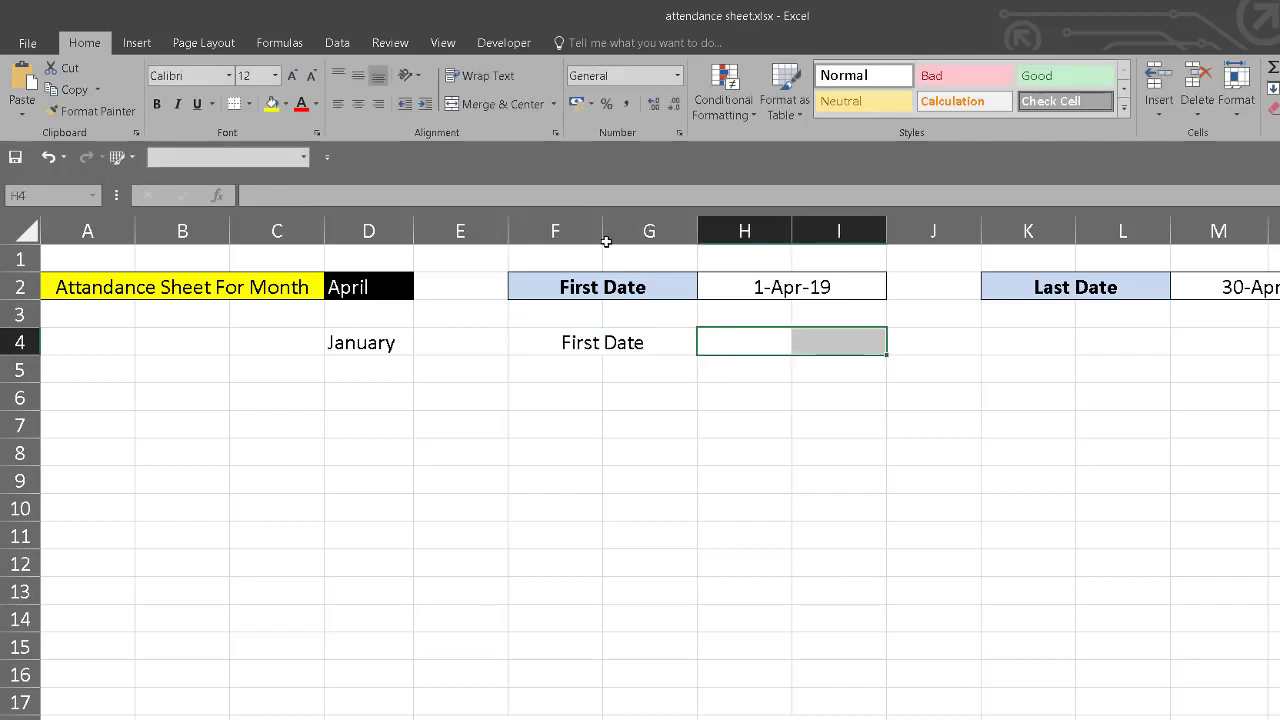
pyautogui.click(503, 101)
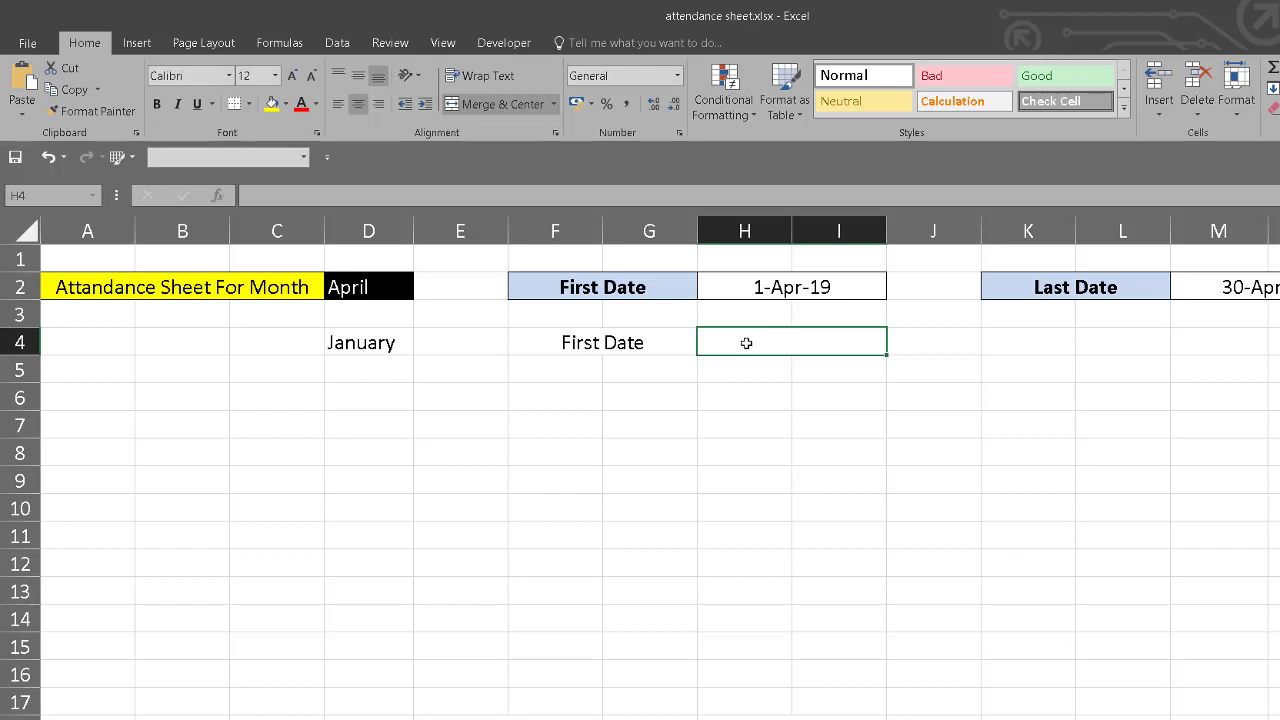
pyautogui.click(731, 385)
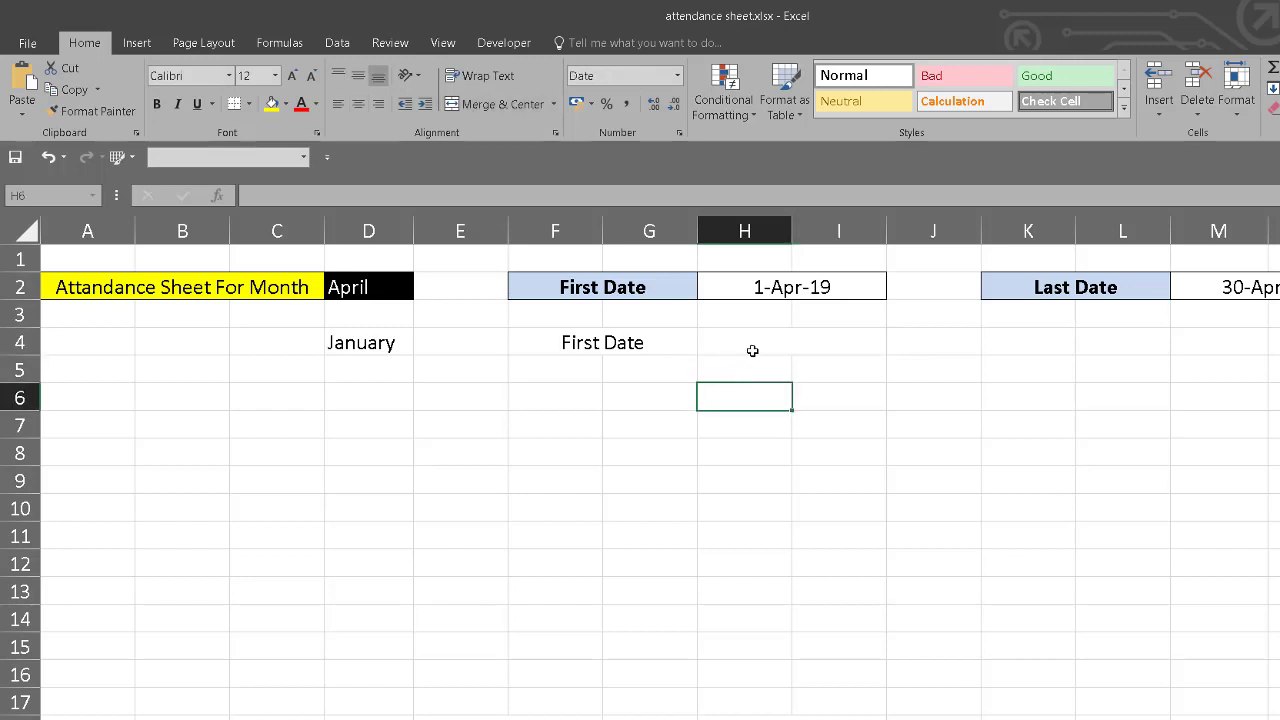
pyautogui.click(752, 351)
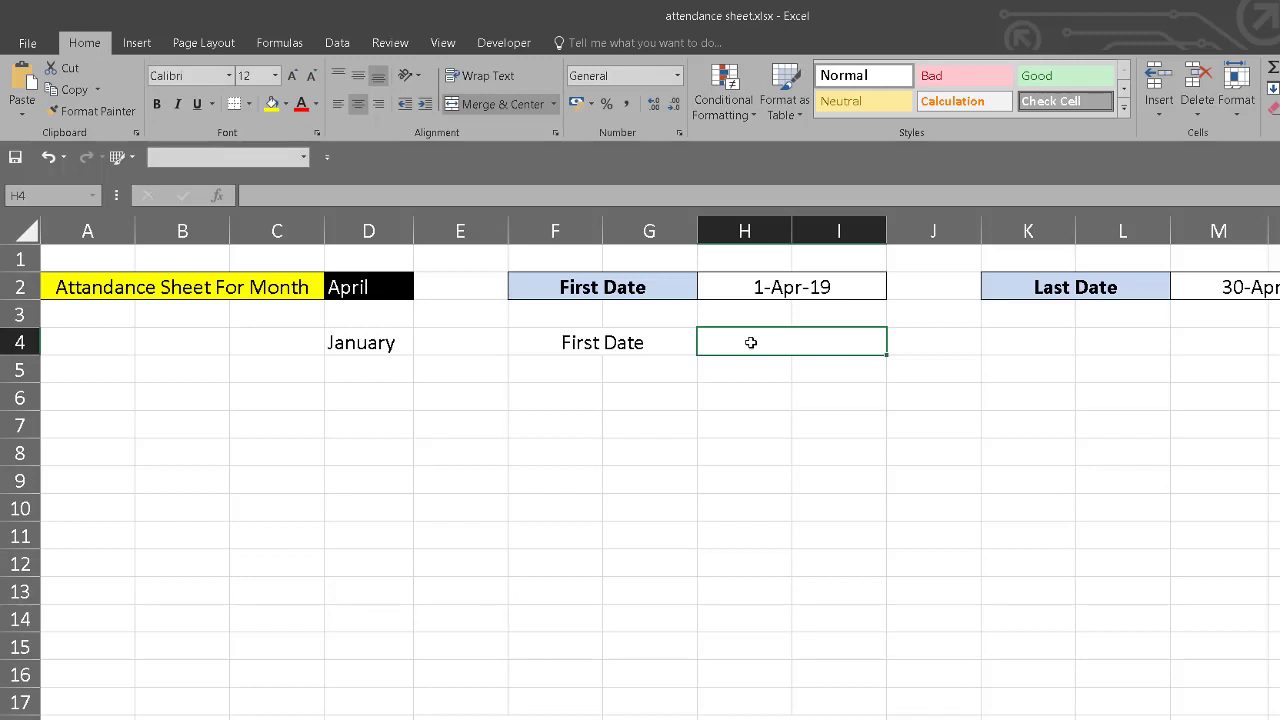
# Step: Enter =DATEVALUE("1"&D4) in H4 to compute the chosen month's first date
pyautogui.write('=')
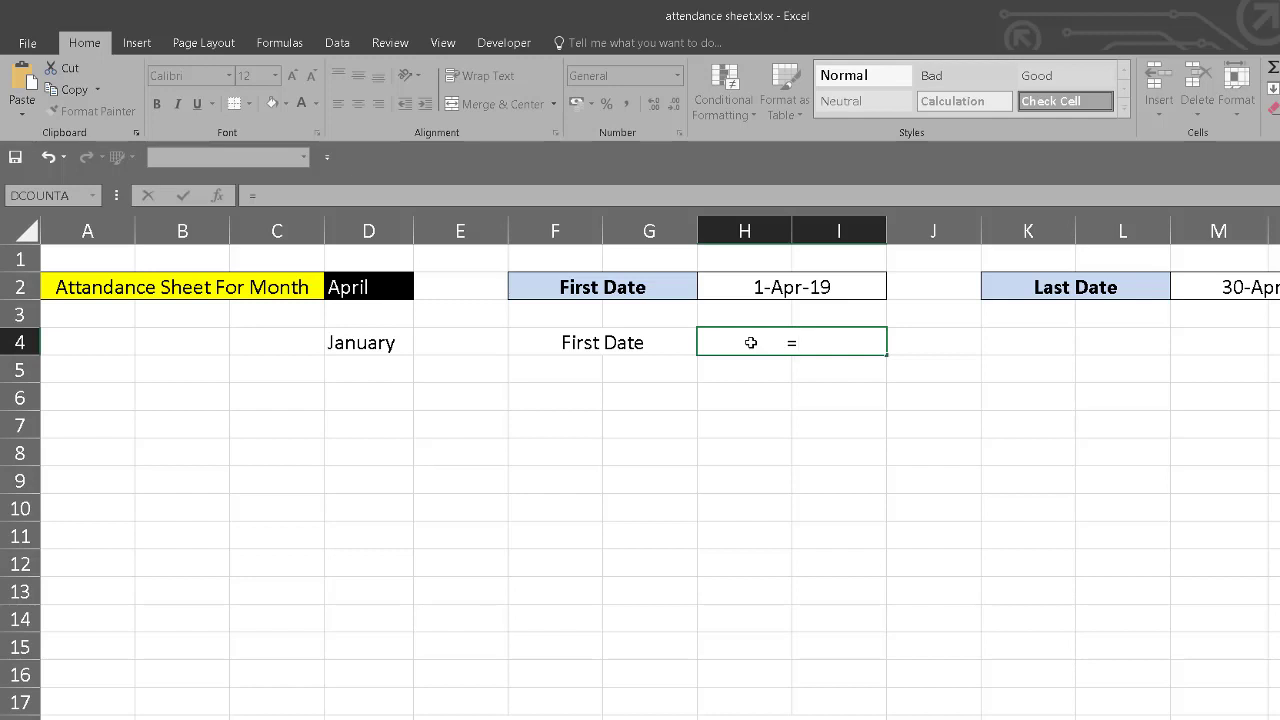
pyautogui.write('date')
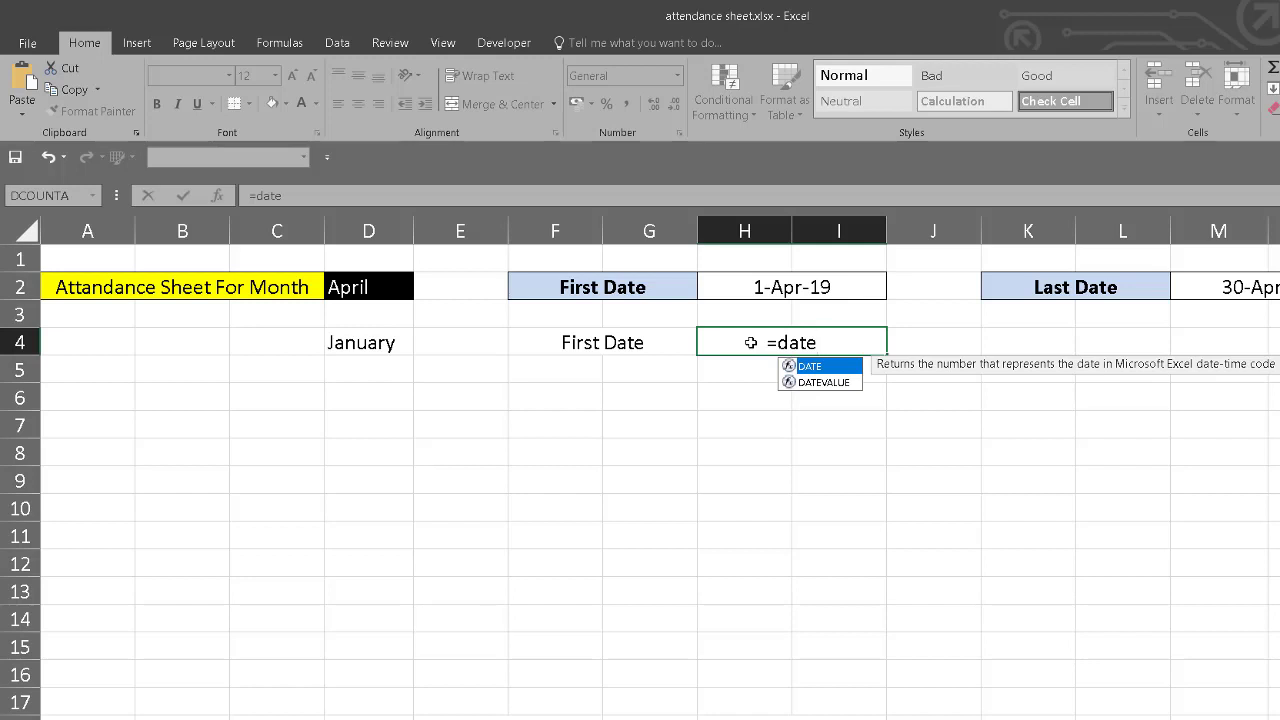
pyautogui.press('Down')
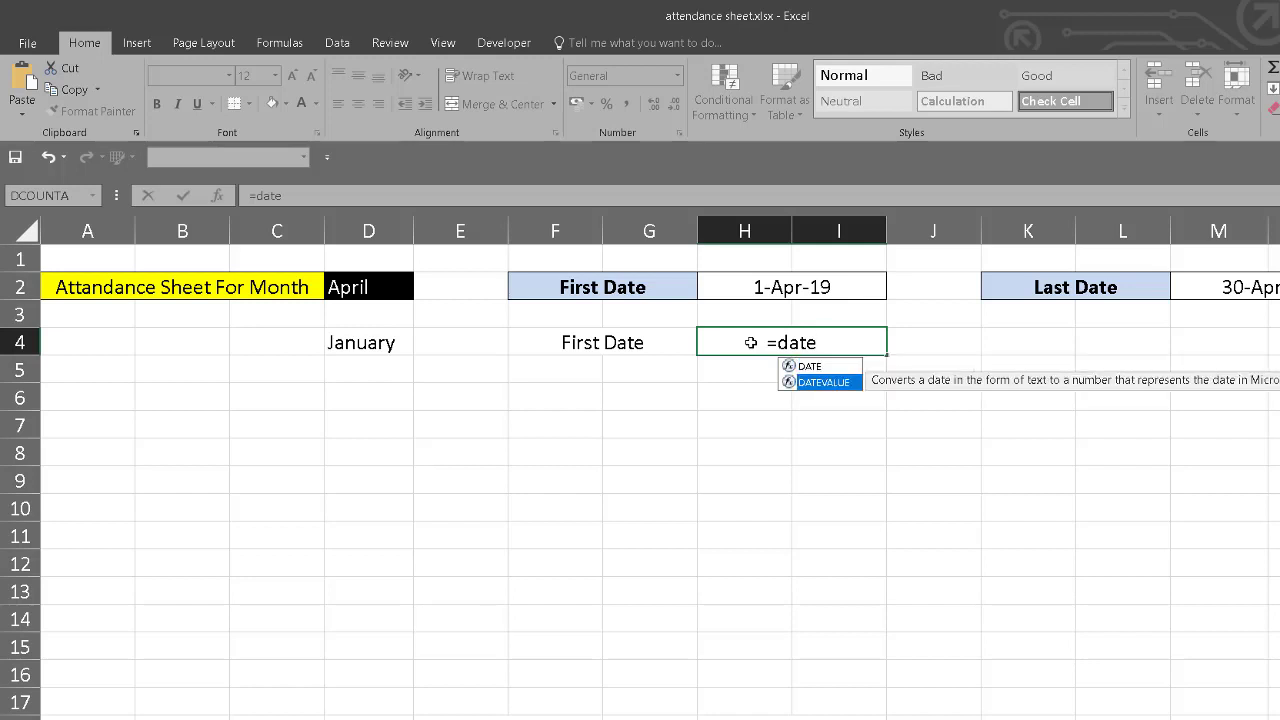
pyautogui.press('Tab')
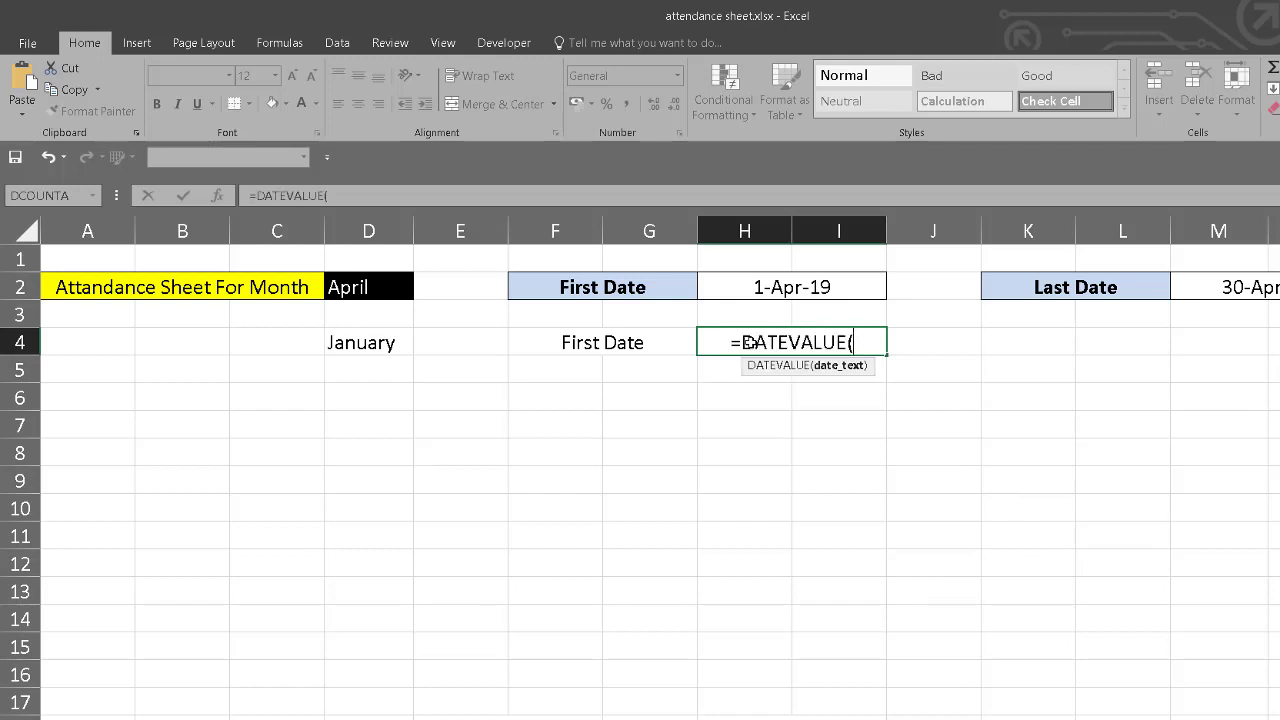
pyautogui.write('"')
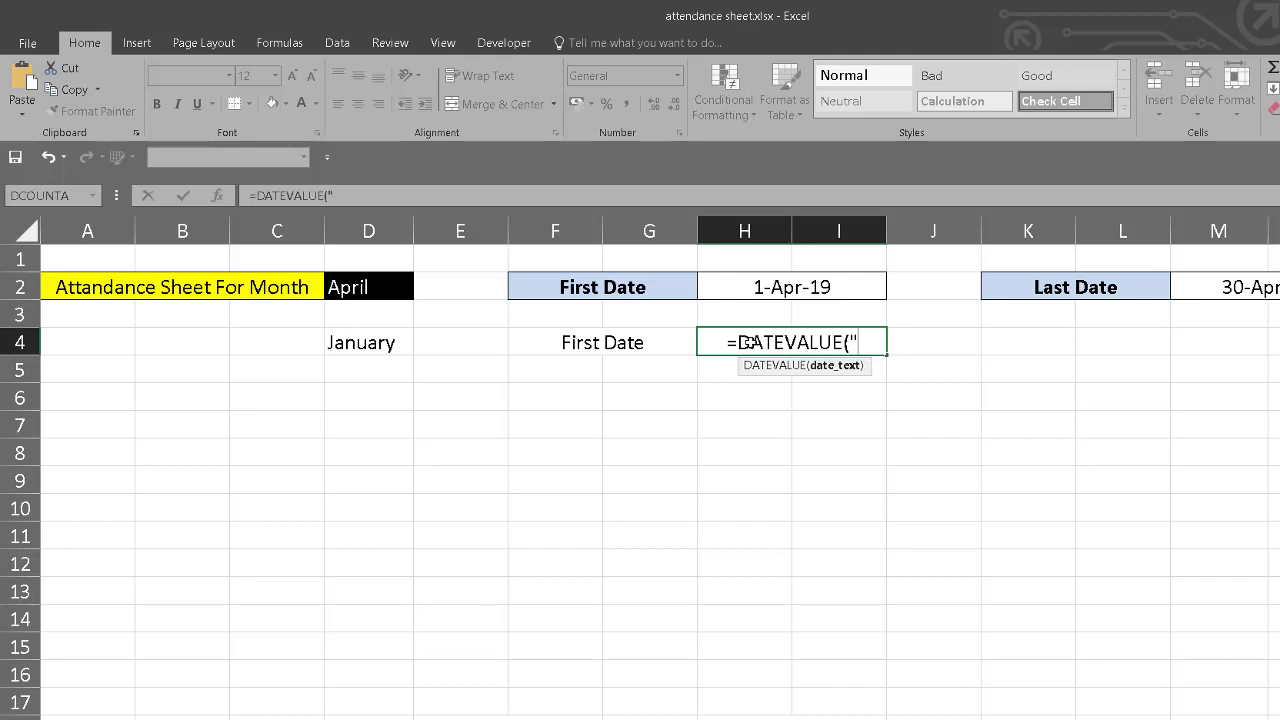
pyautogui.write('1')
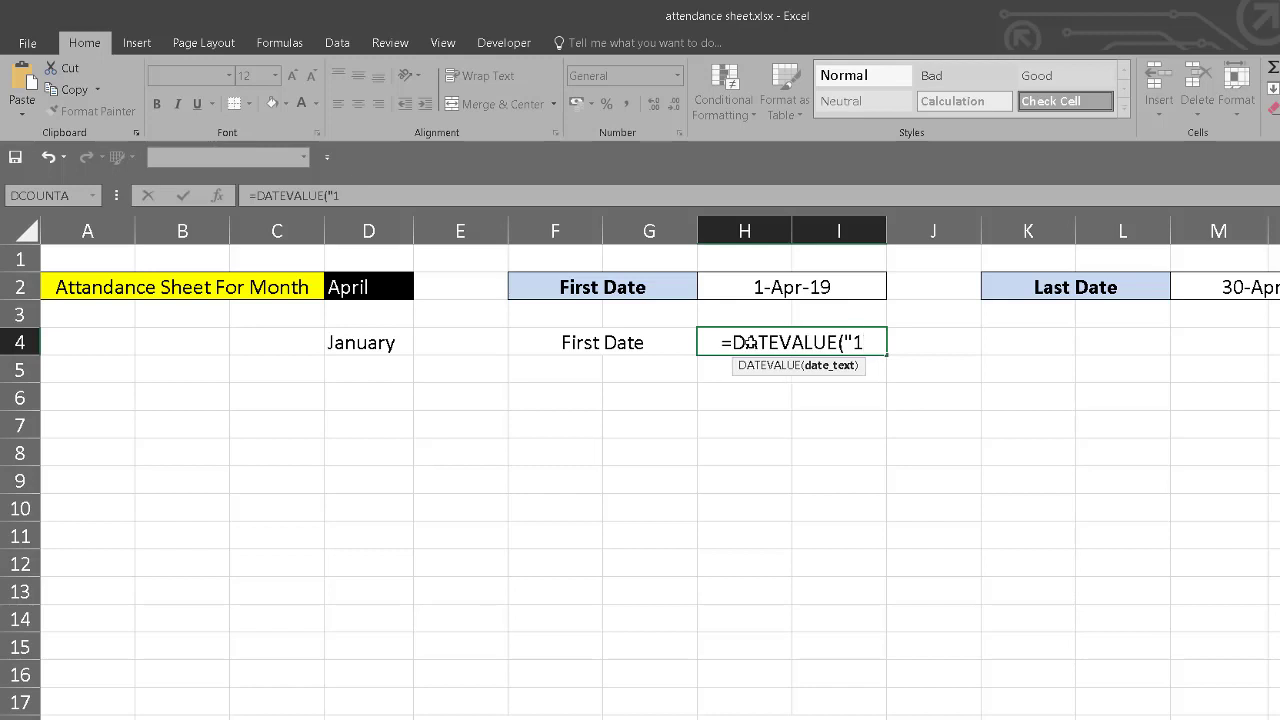
pyautogui.write('"')
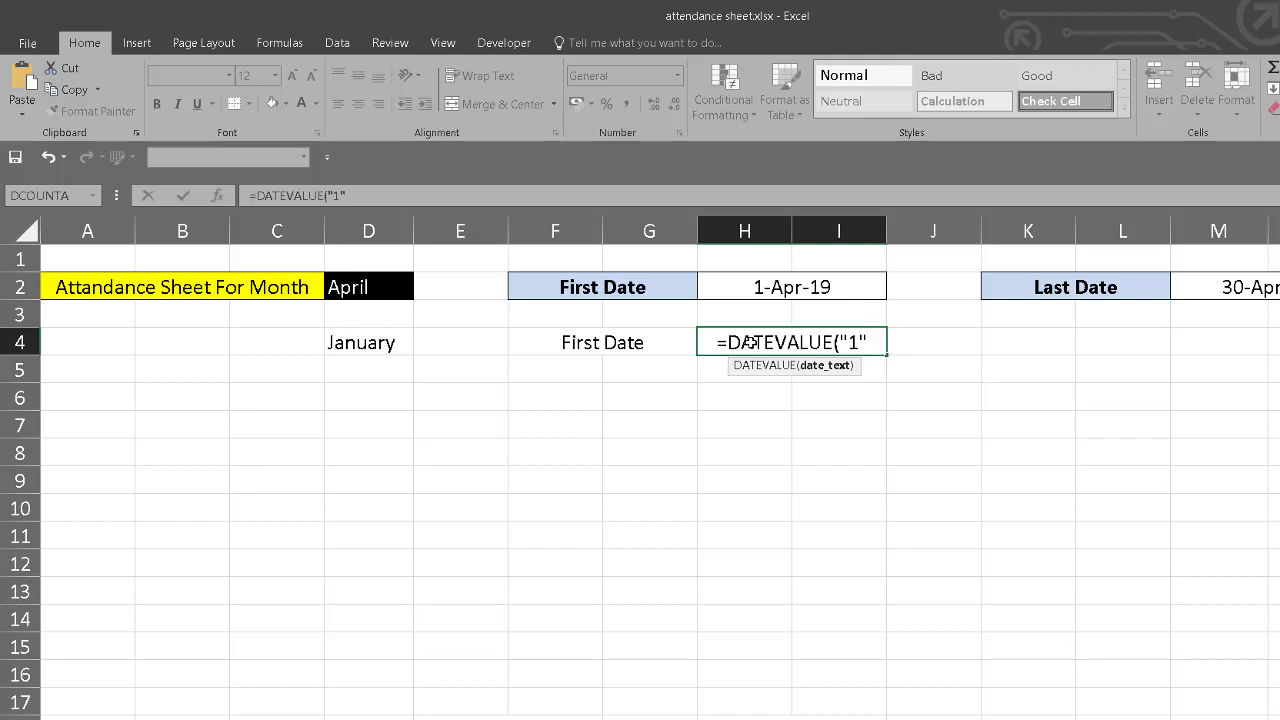
pyautogui.write('&')
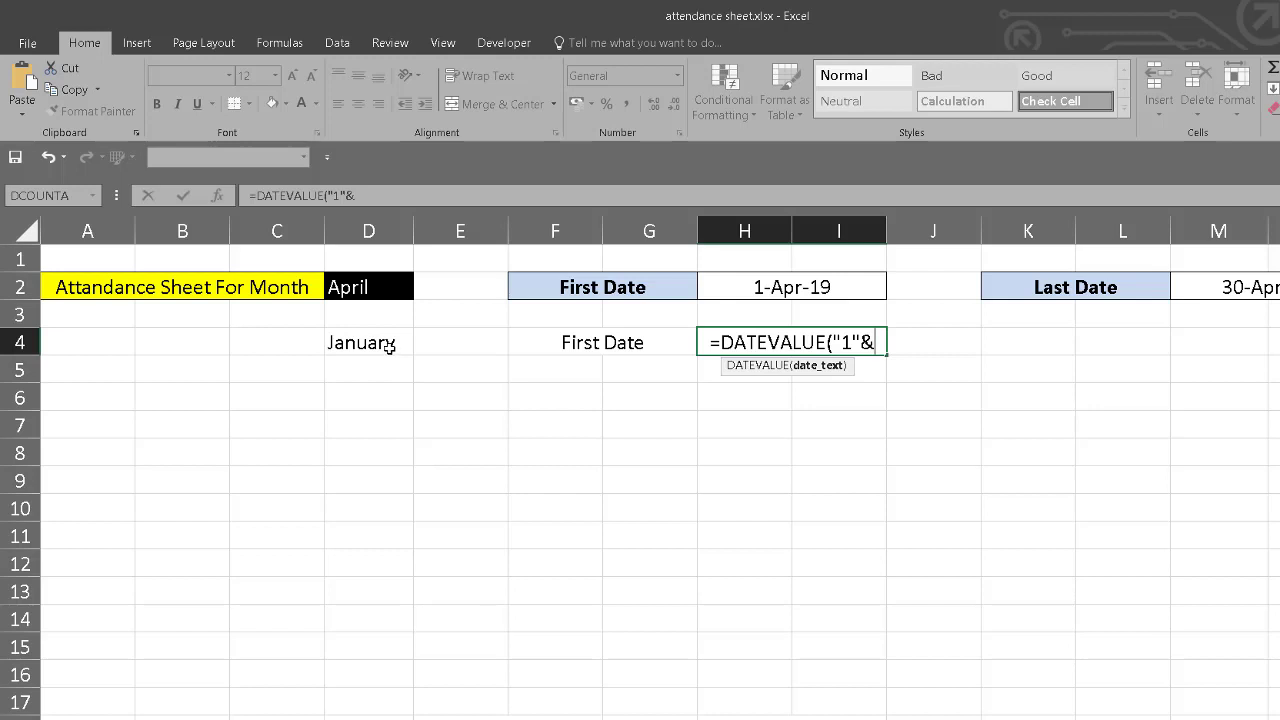
pyautogui.click(389, 344)
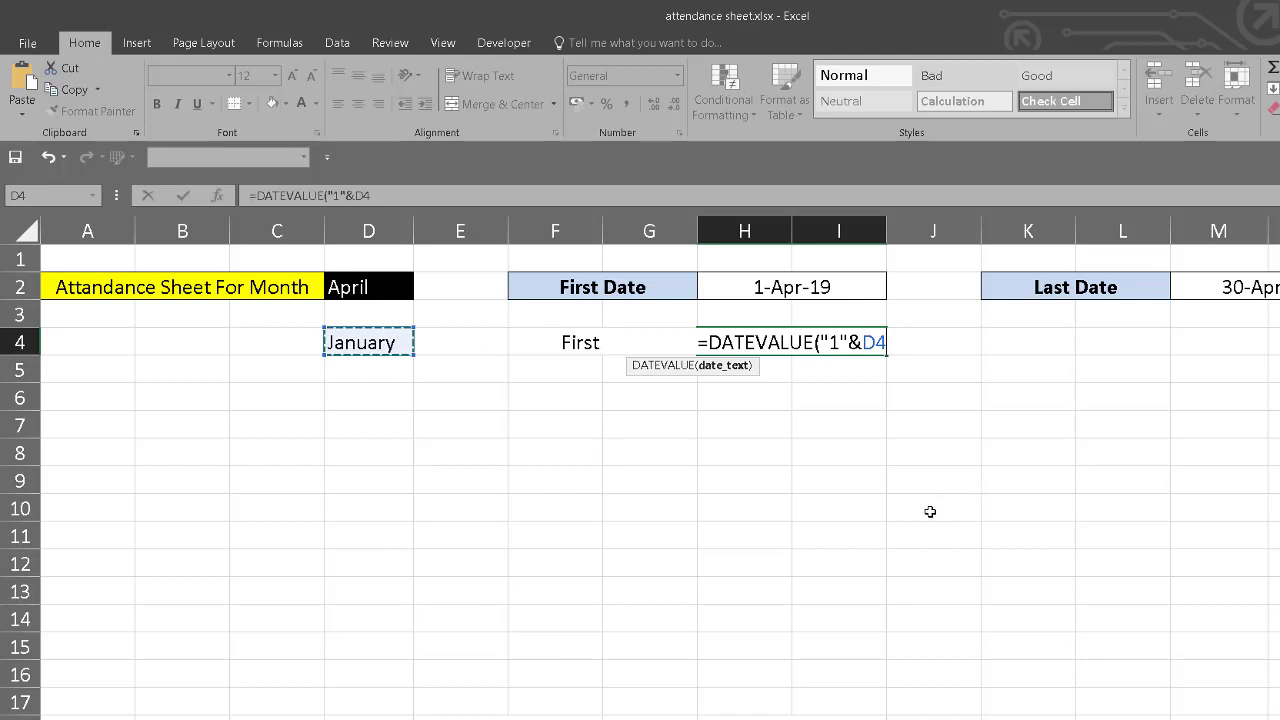
pyautogui.write(')')
pyautogui.press('Return')
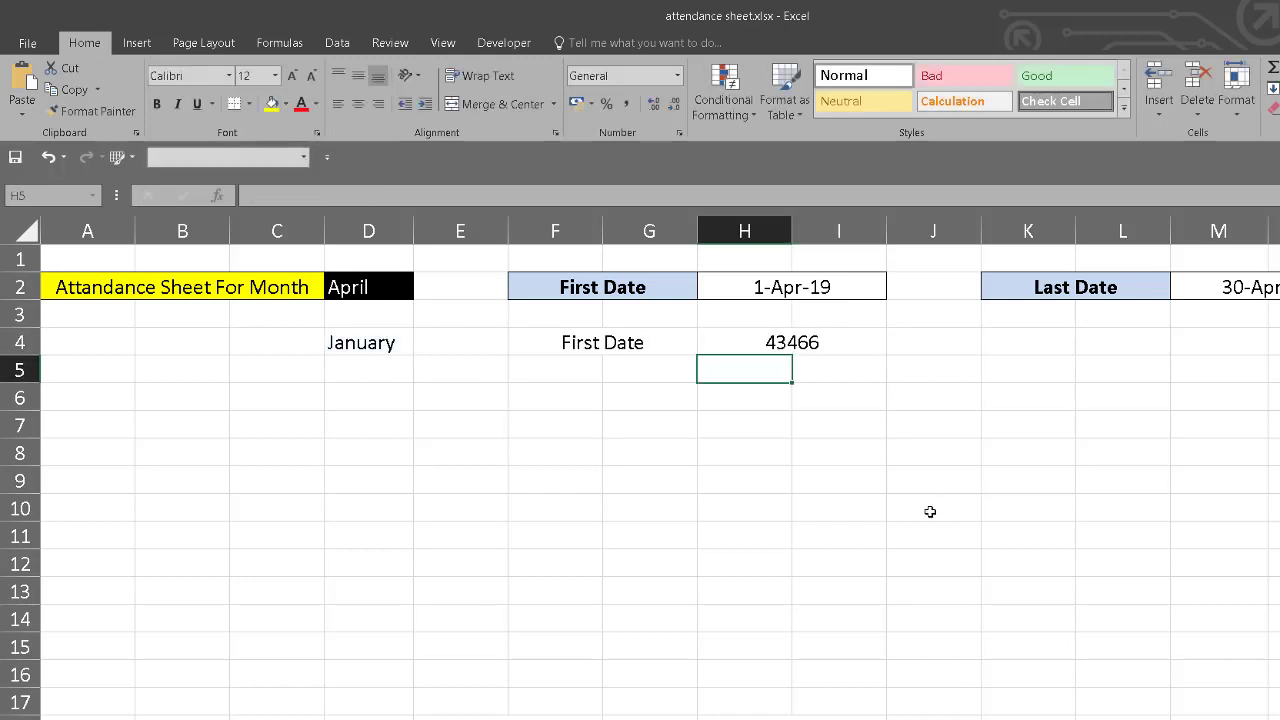
pyautogui.click(773, 347)
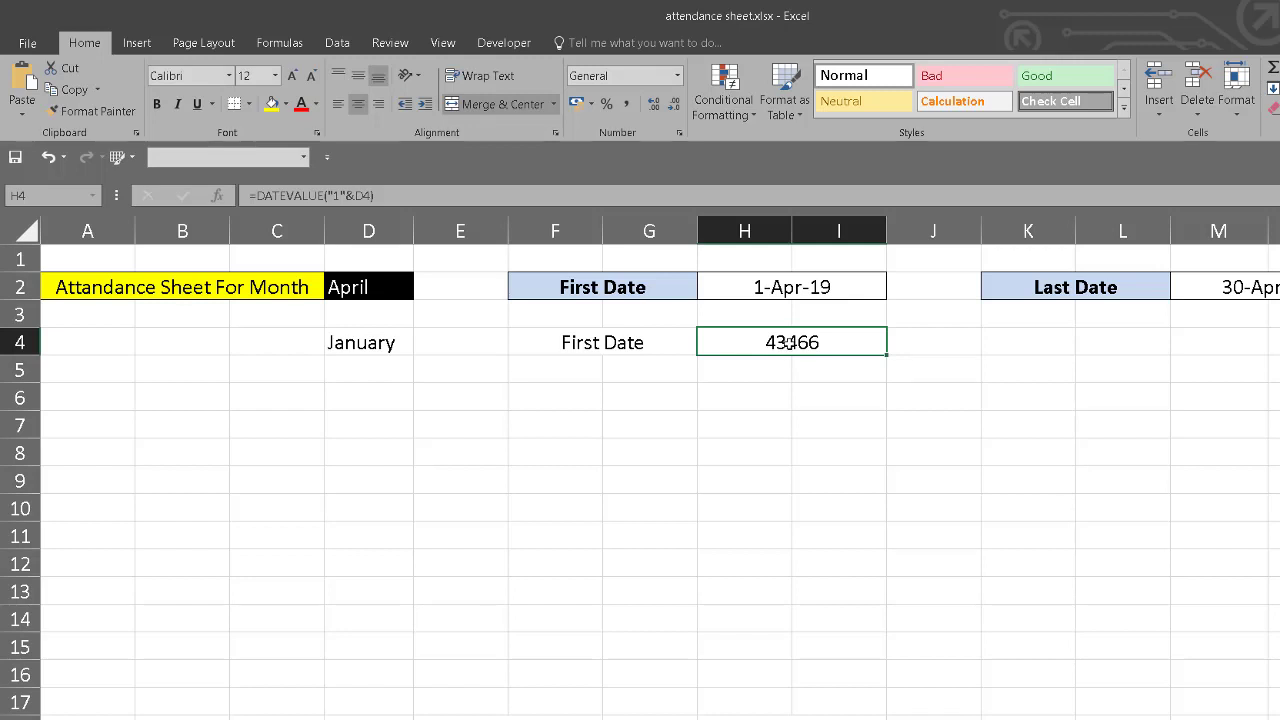
# Step: Format H4 with the 14-Mar-12 date style so it reads 1-Jan-19
pyautogui.rightClick(789, 343)
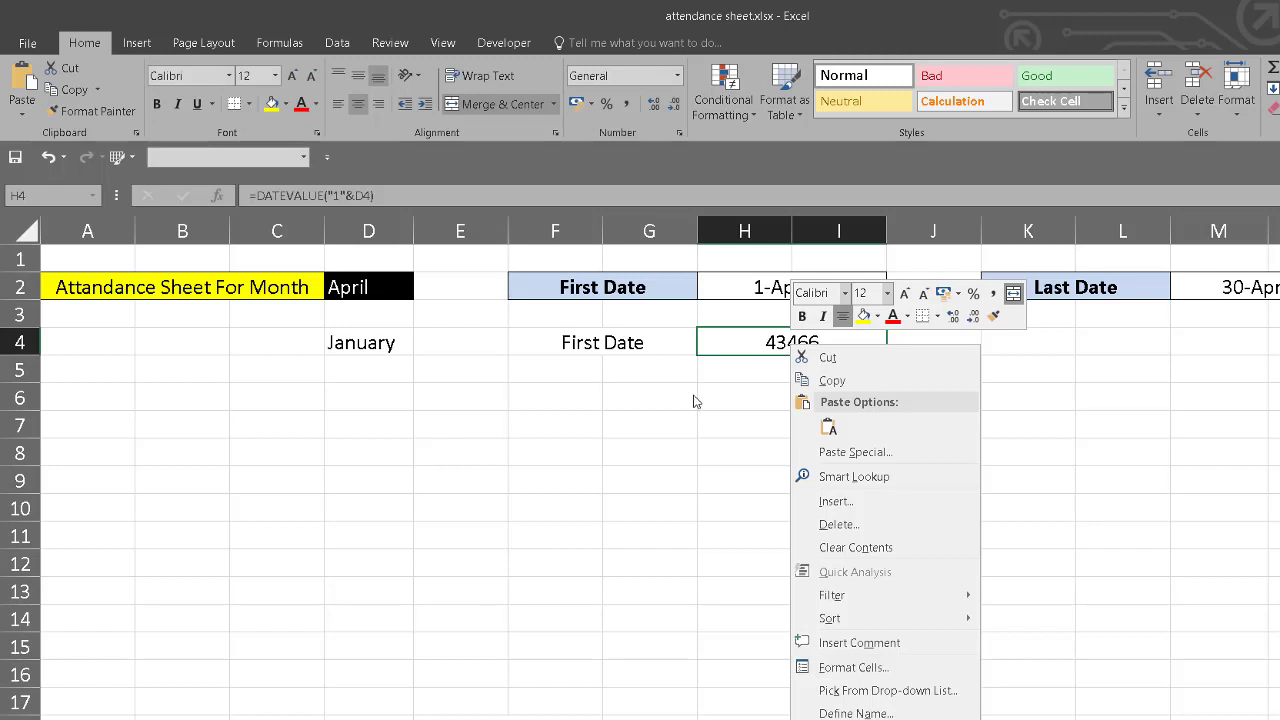
pyautogui.press('Escape')
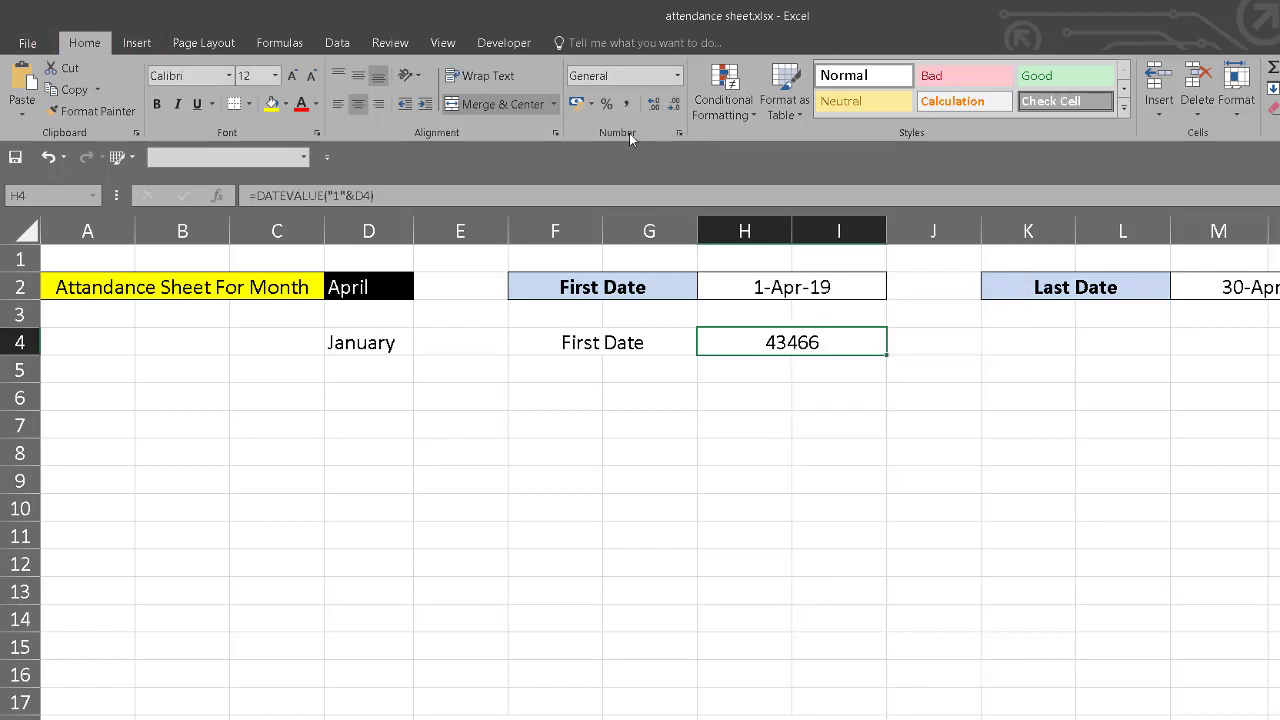
pyautogui.click(682, 134)
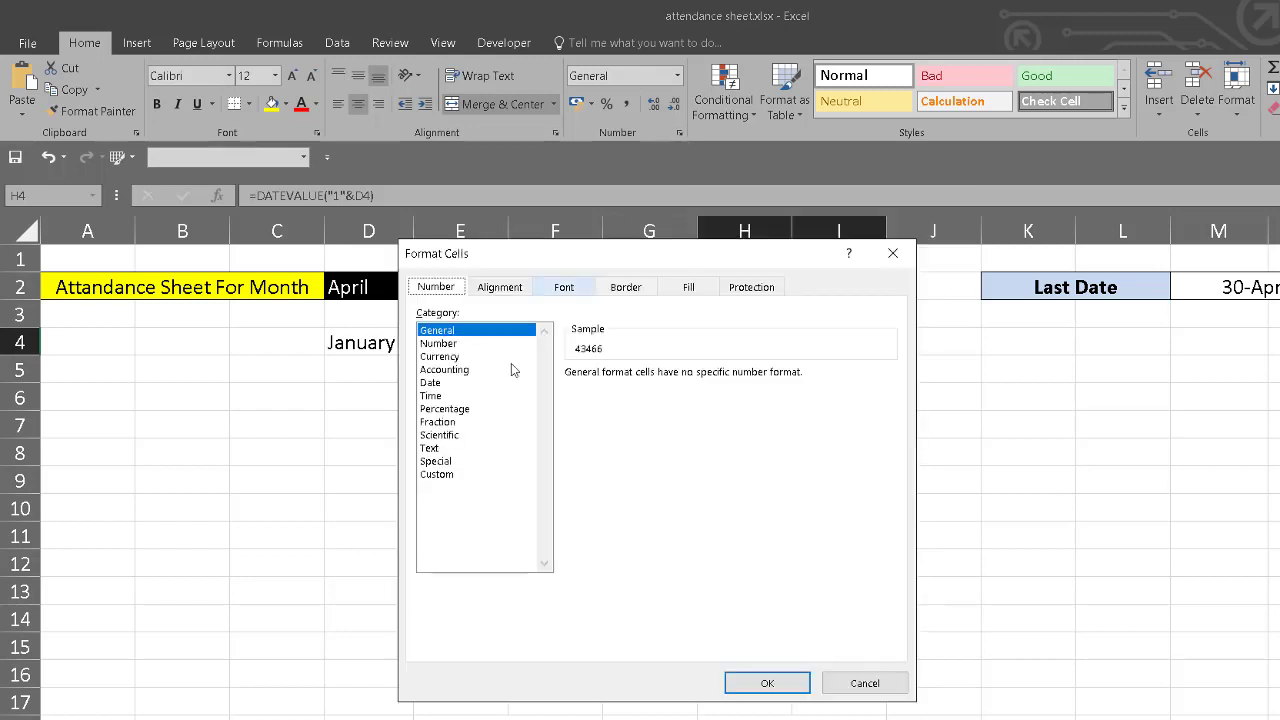
pyautogui.click(436, 387)
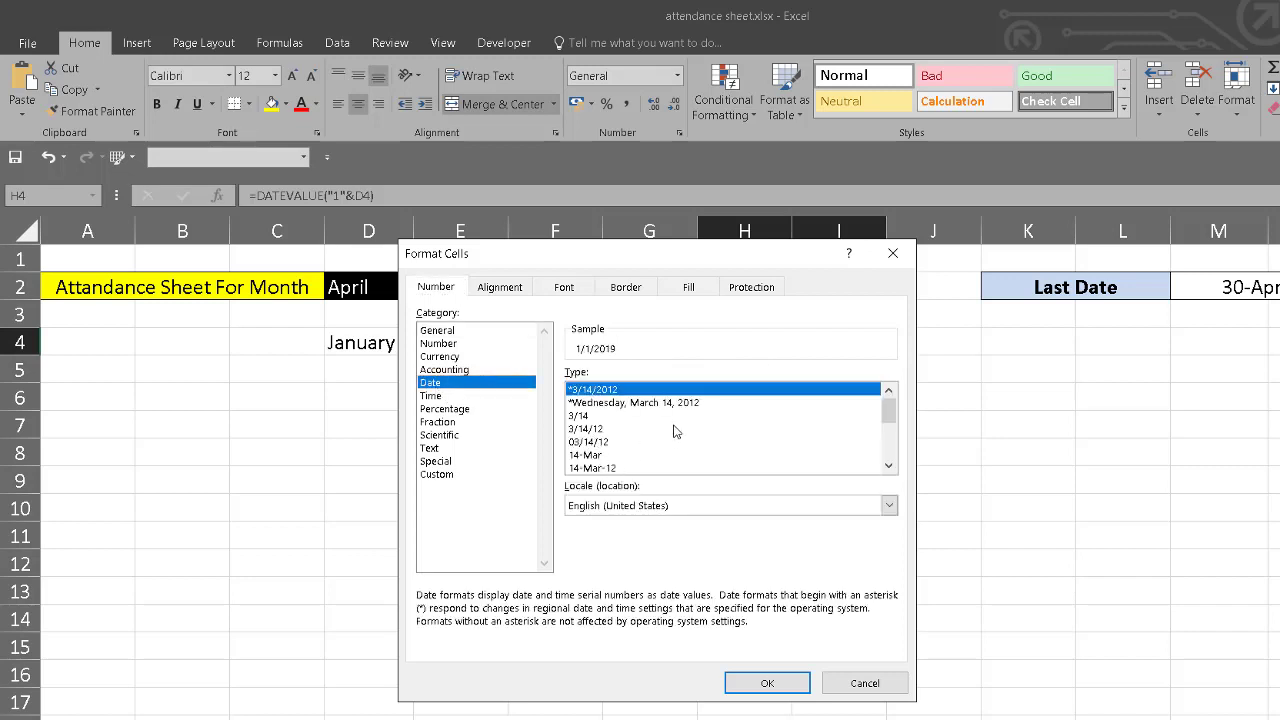
pyautogui.press('Down')
pyautogui.press('Down')
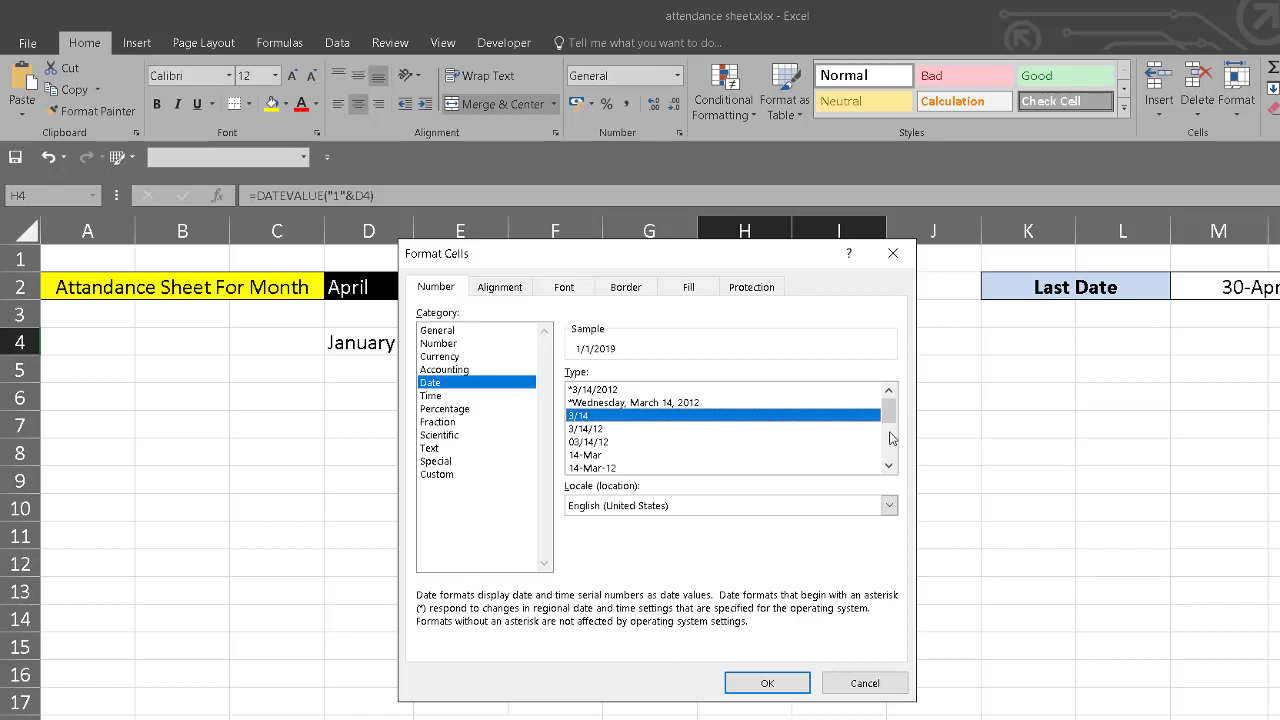
pyautogui.moveTo(888, 416)
pyautogui.mouseDown()
pyautogui.moveTo(888, 430)
pyautogui.moveTo(888, 414)
pyautogui.mouseUp()
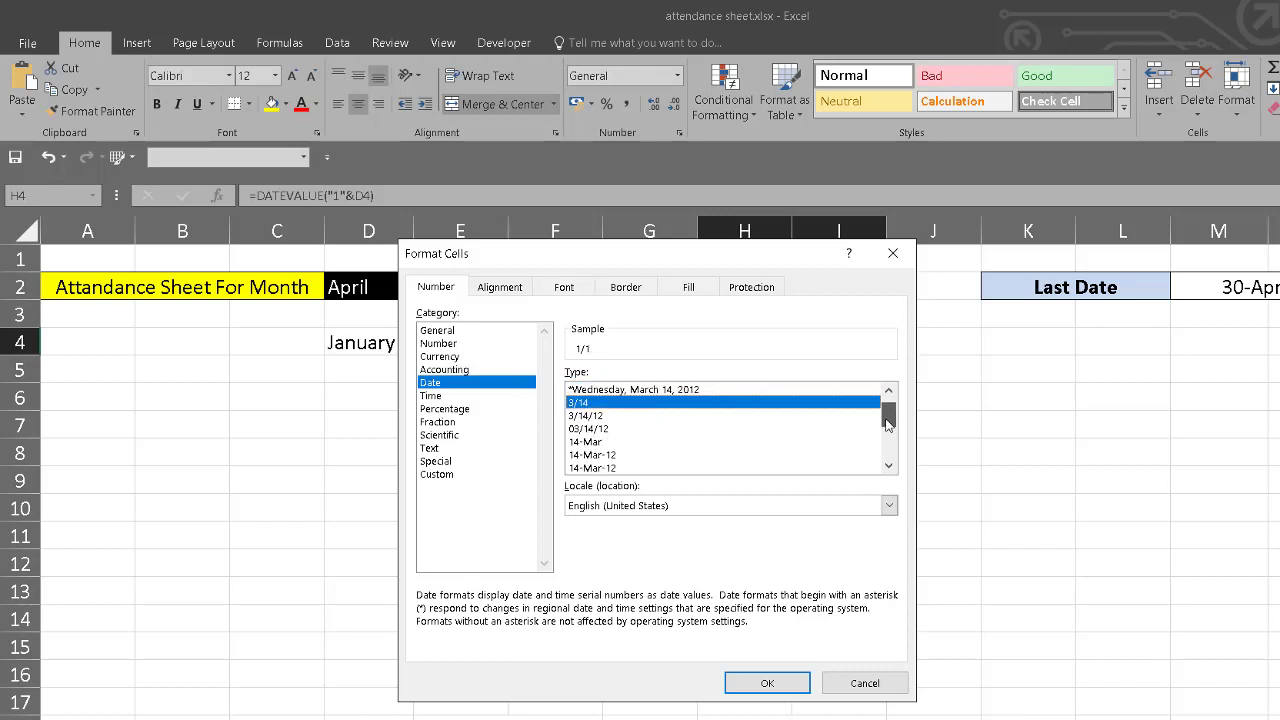
pyautogui.click(625, 456)
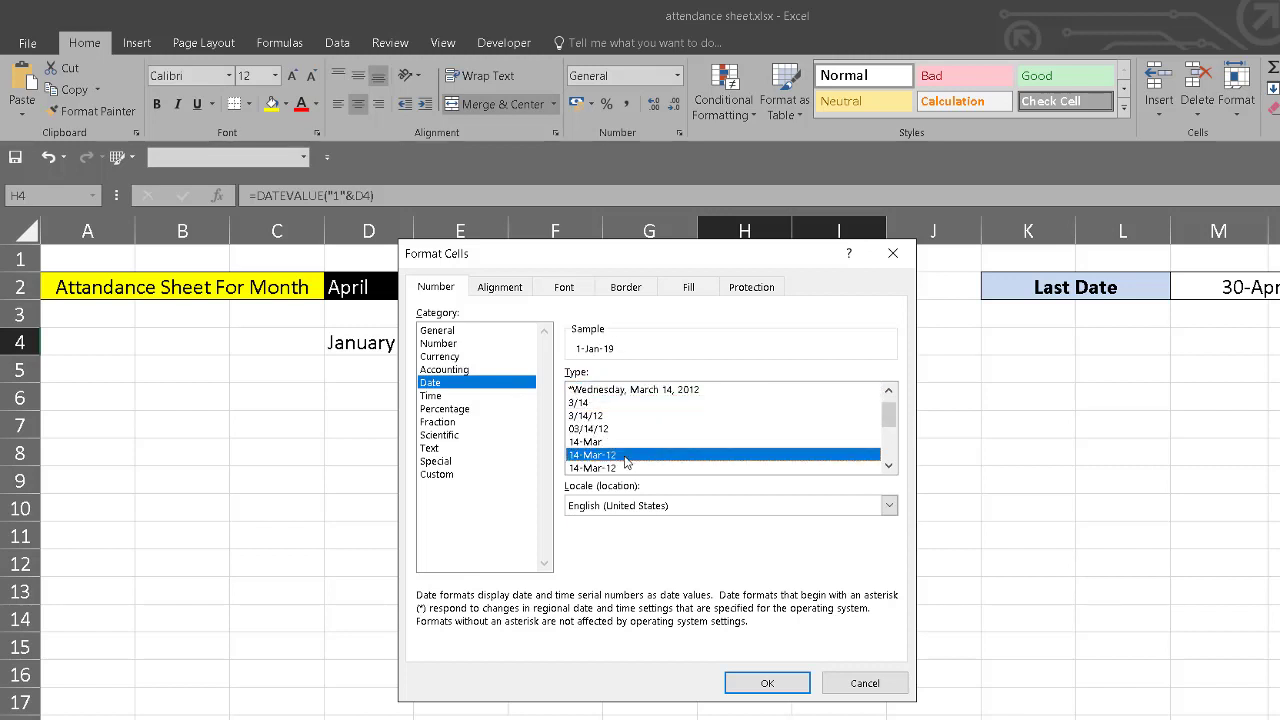
pyautogui.click(767, 683)
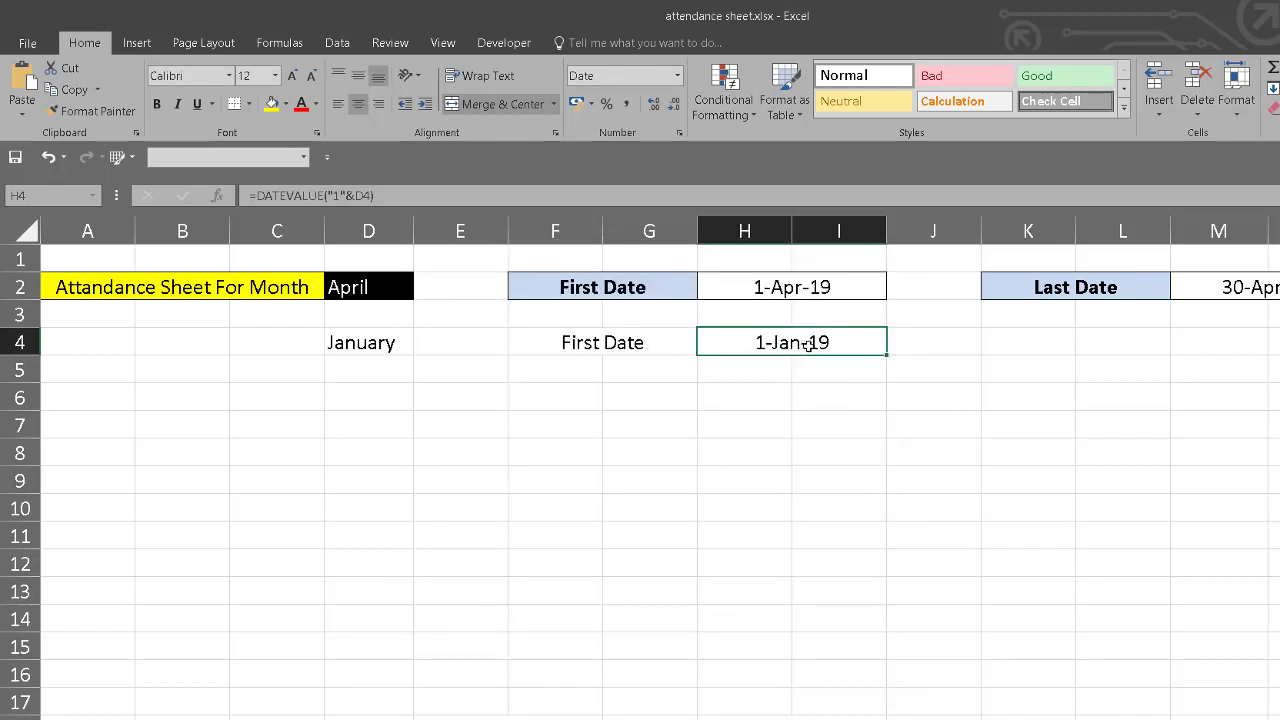
pyautogui.click(350, 342)
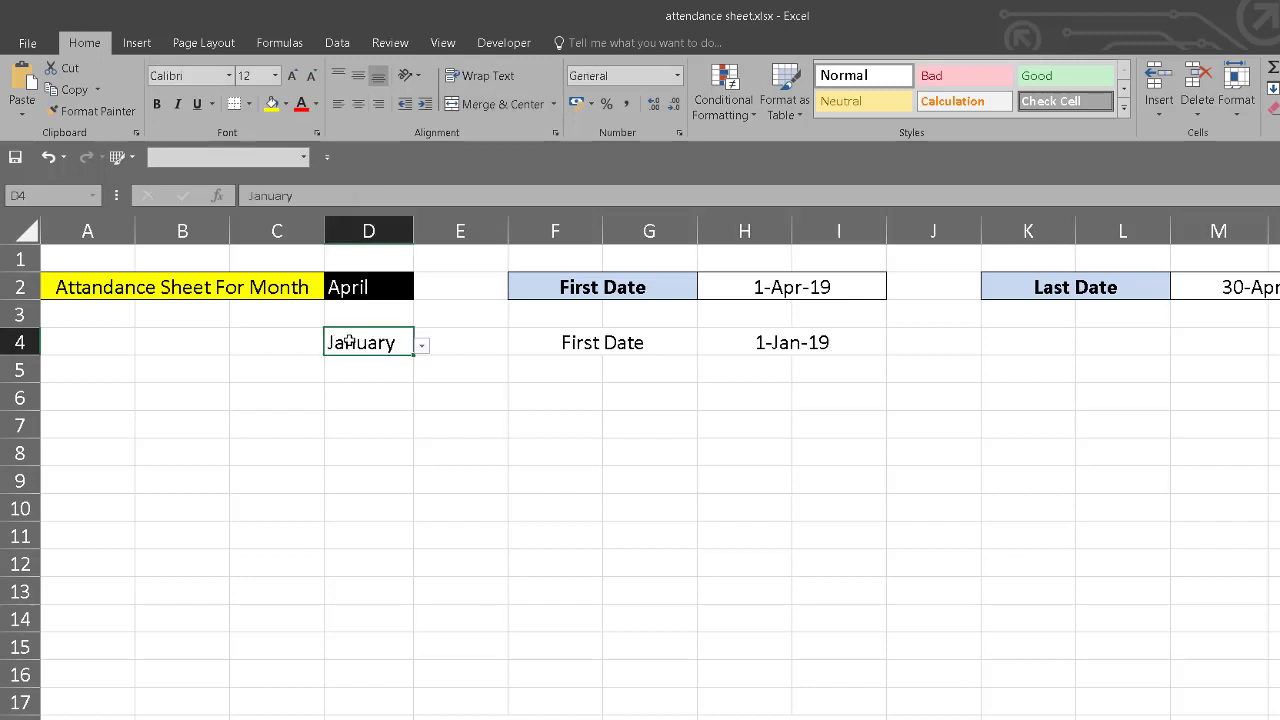
pyautogui.click(421, 345)
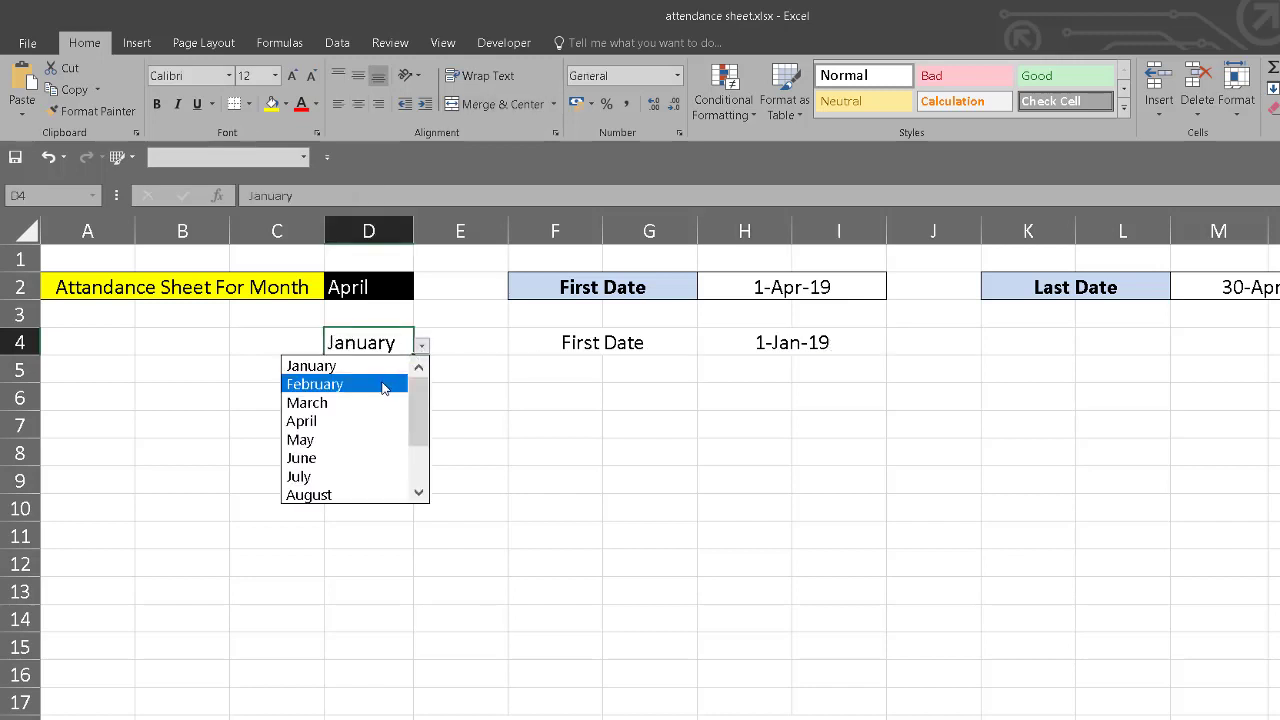
pyautogui.click(383, 386)
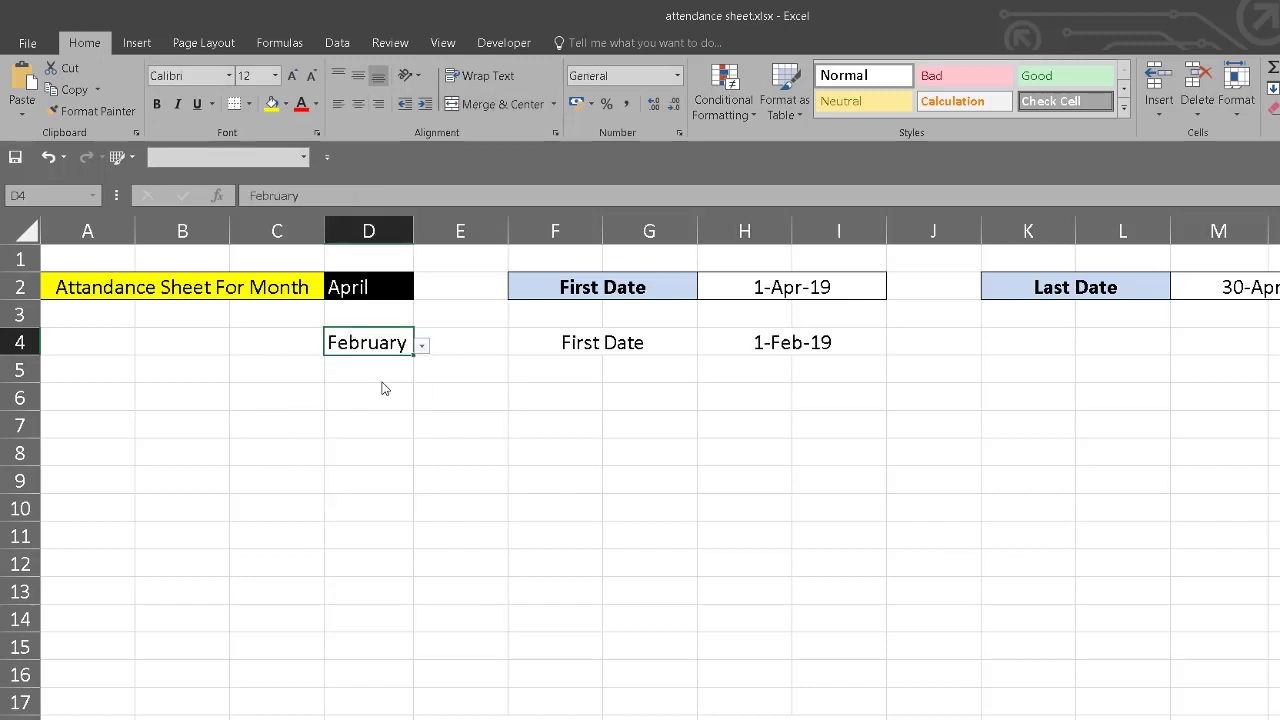
pyautogui.click(421, 345)
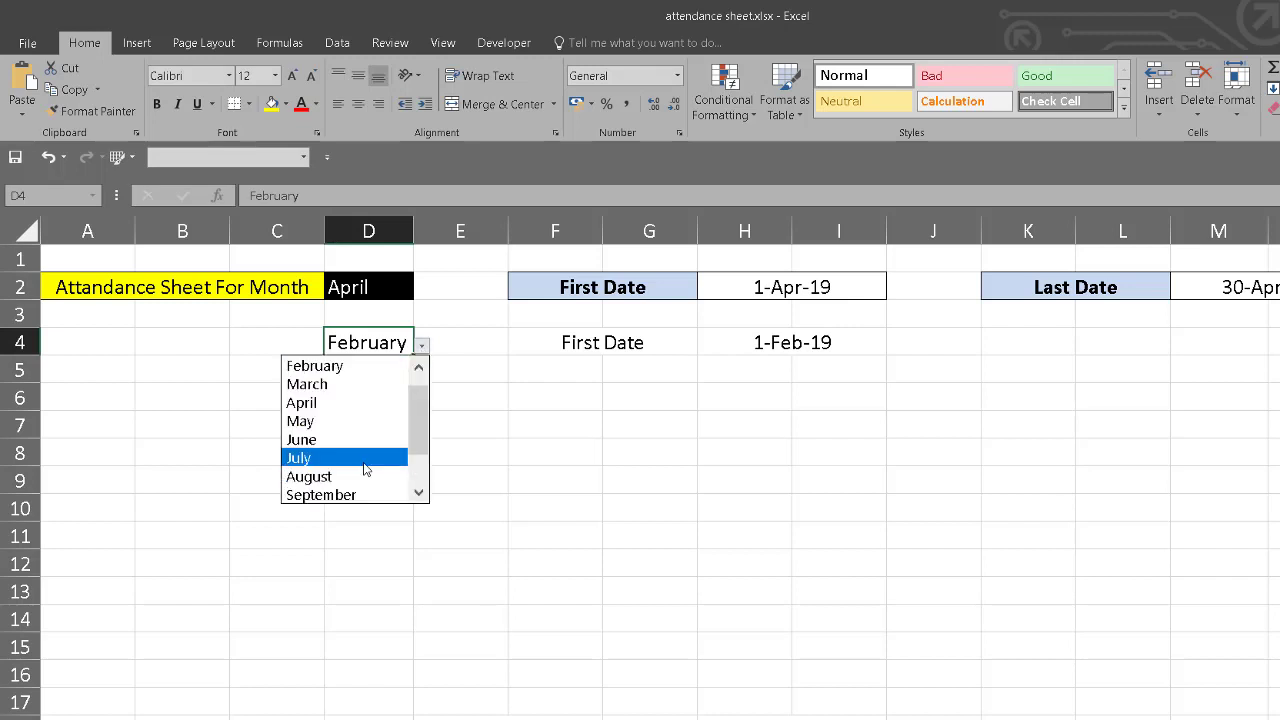
pyautogui.click(364, 458)
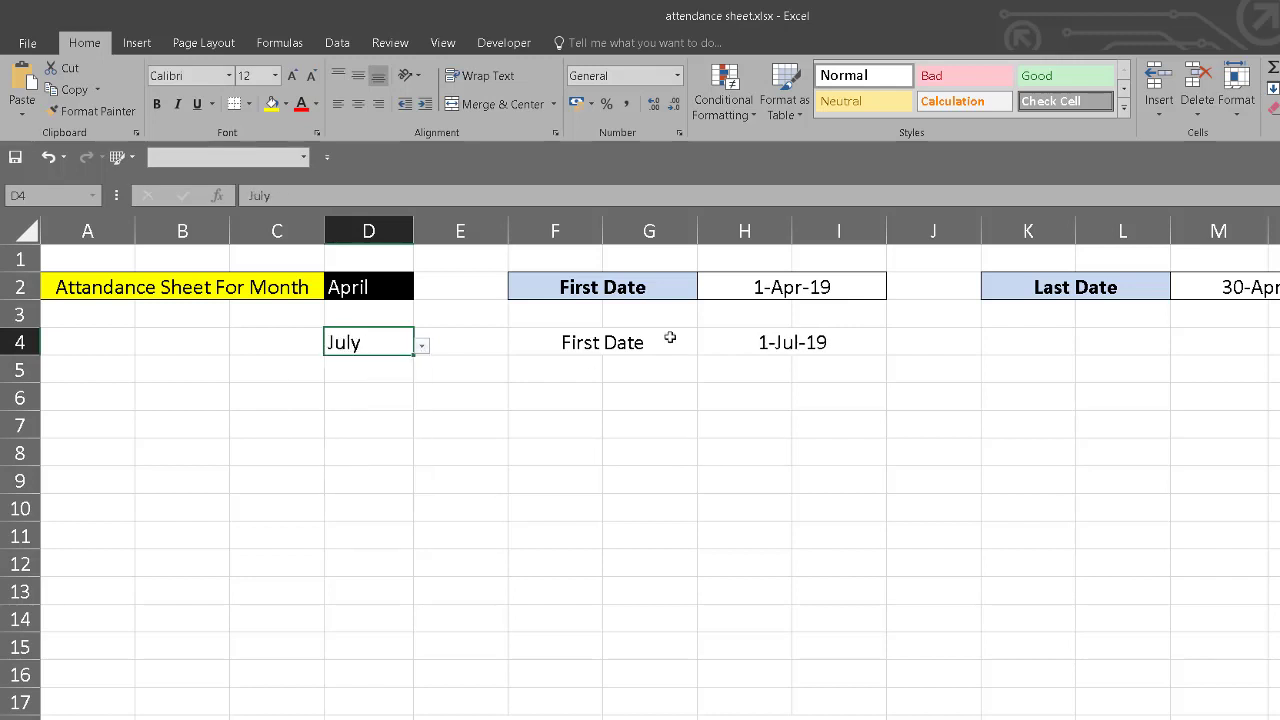
pyautogui.click(421, 345)
pyautogui.moveTo(418, 423); pyautogui.dragTo(414, 373)
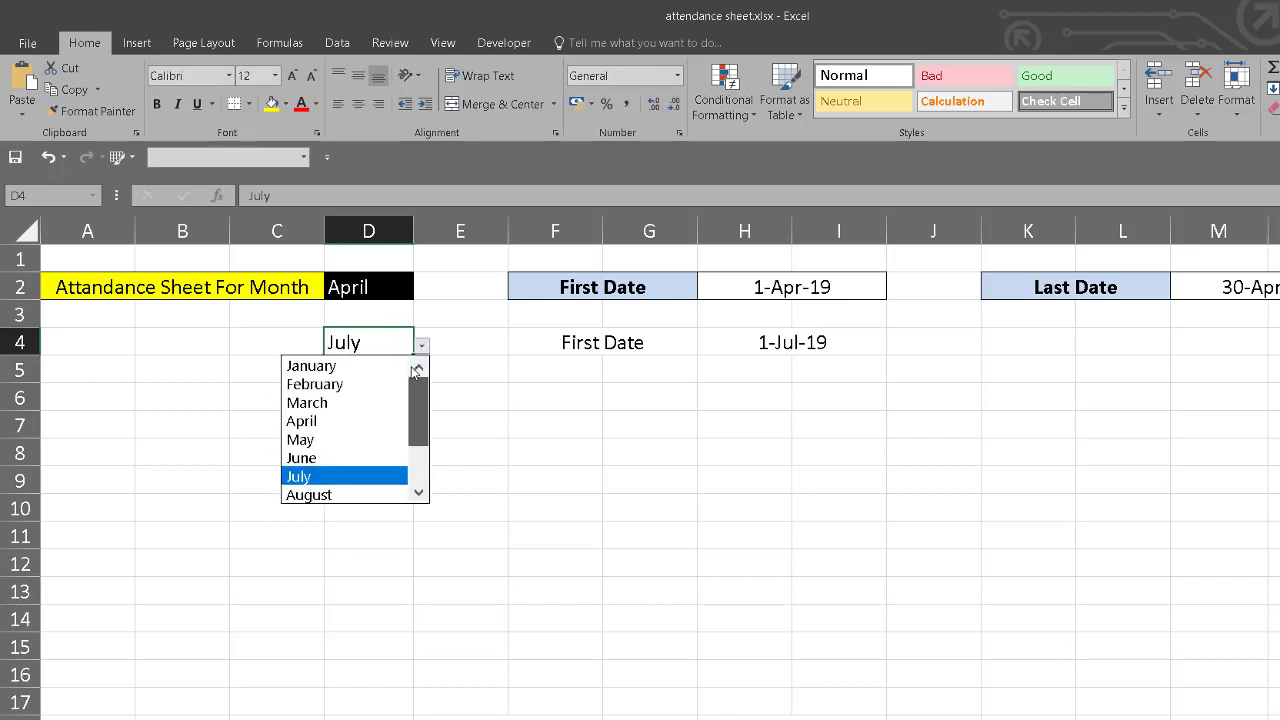
pyautogui.click(364, 367)
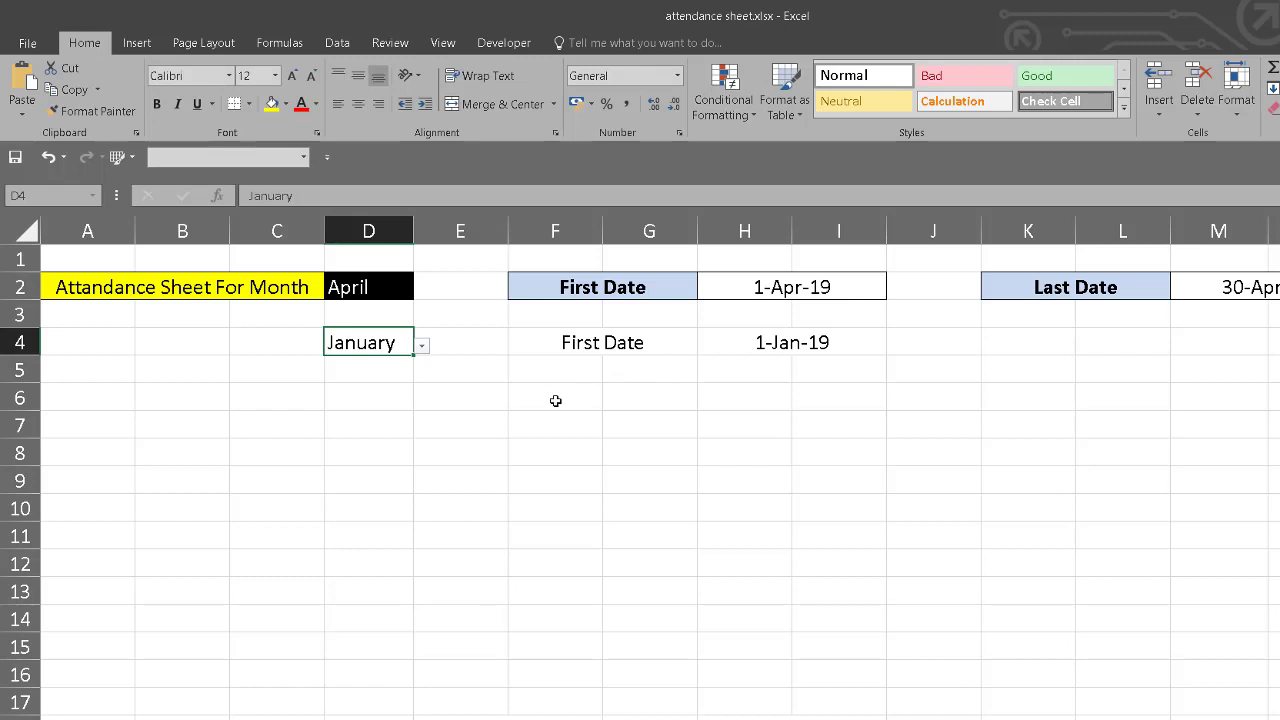
# Step: Merge F6:G6 and H6:I6 for the Last Date row
pyautogui.moveTo(560, 399); pyautogui.dragTo(622, 399)
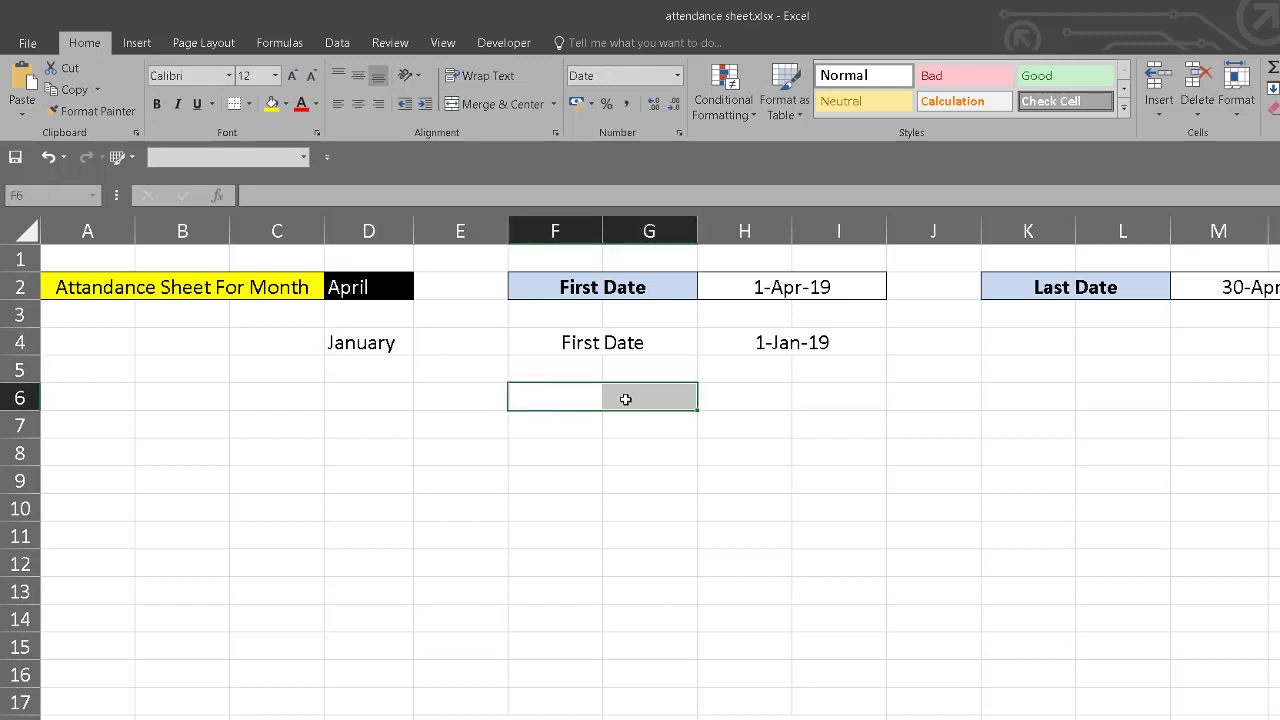
pyautogui.click(495, 104)
pyautogui.moveTo(745, 395); pyautogui.dragTo(820, 395)
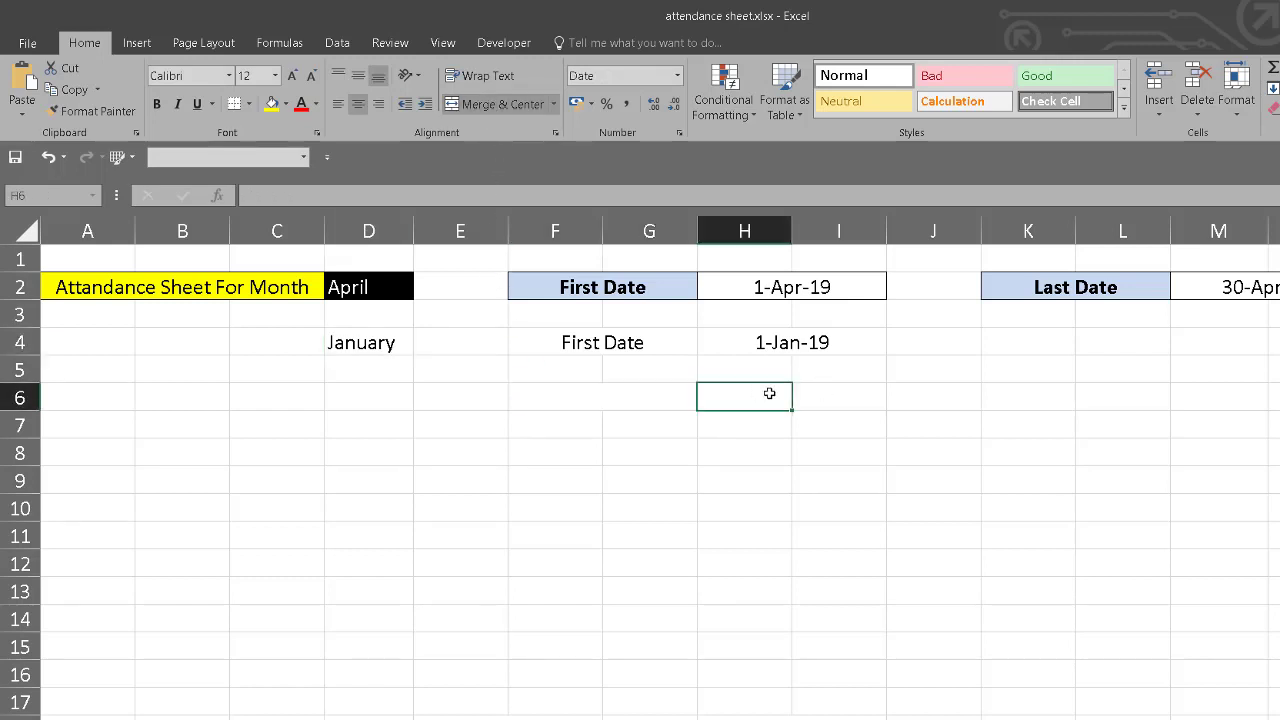
pyautogui.click(527, 105)
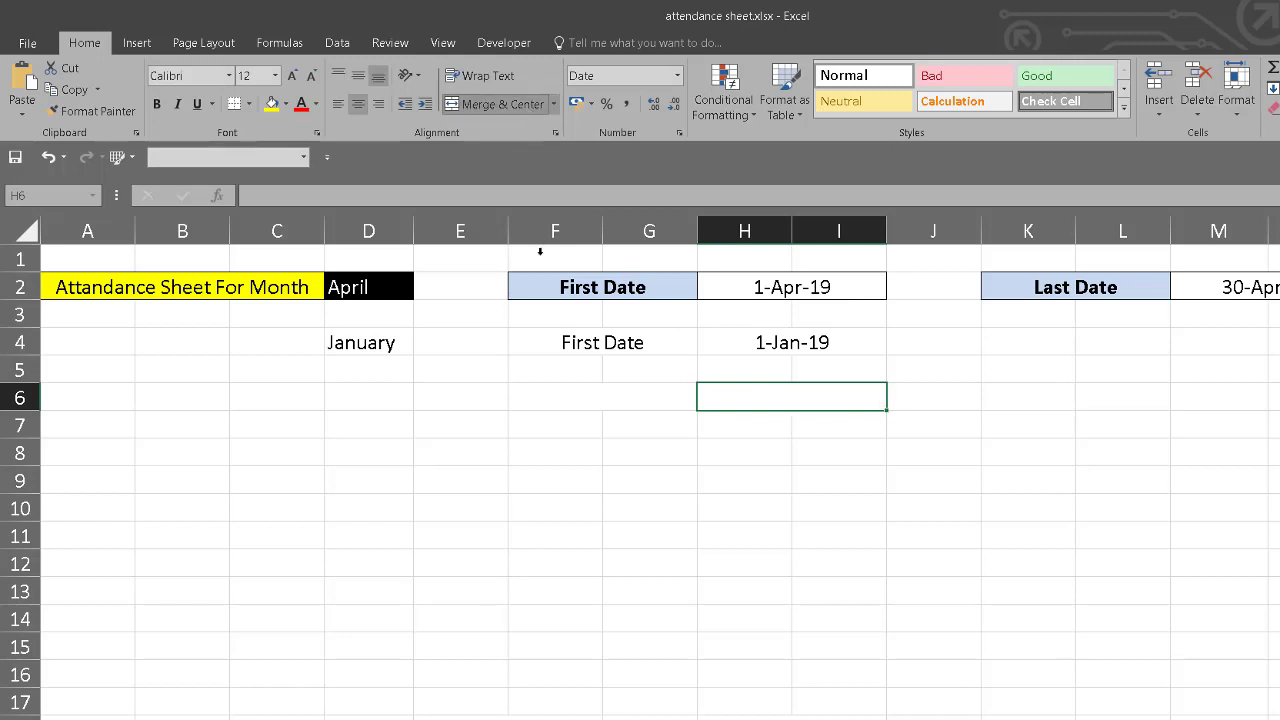
pyautogui.click(655, 402)
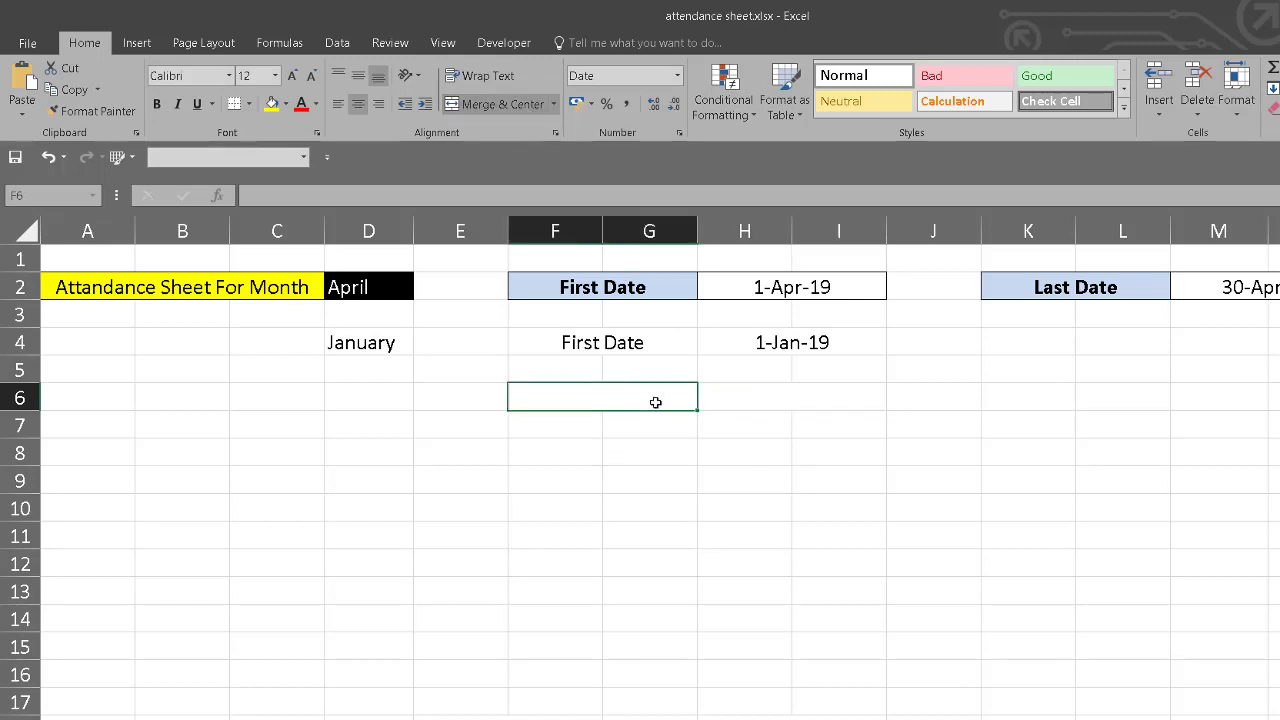
# Step: Type the 'Last Date' label in F6 and begin a formula with = in H6
pyautogui.write('Last Da')
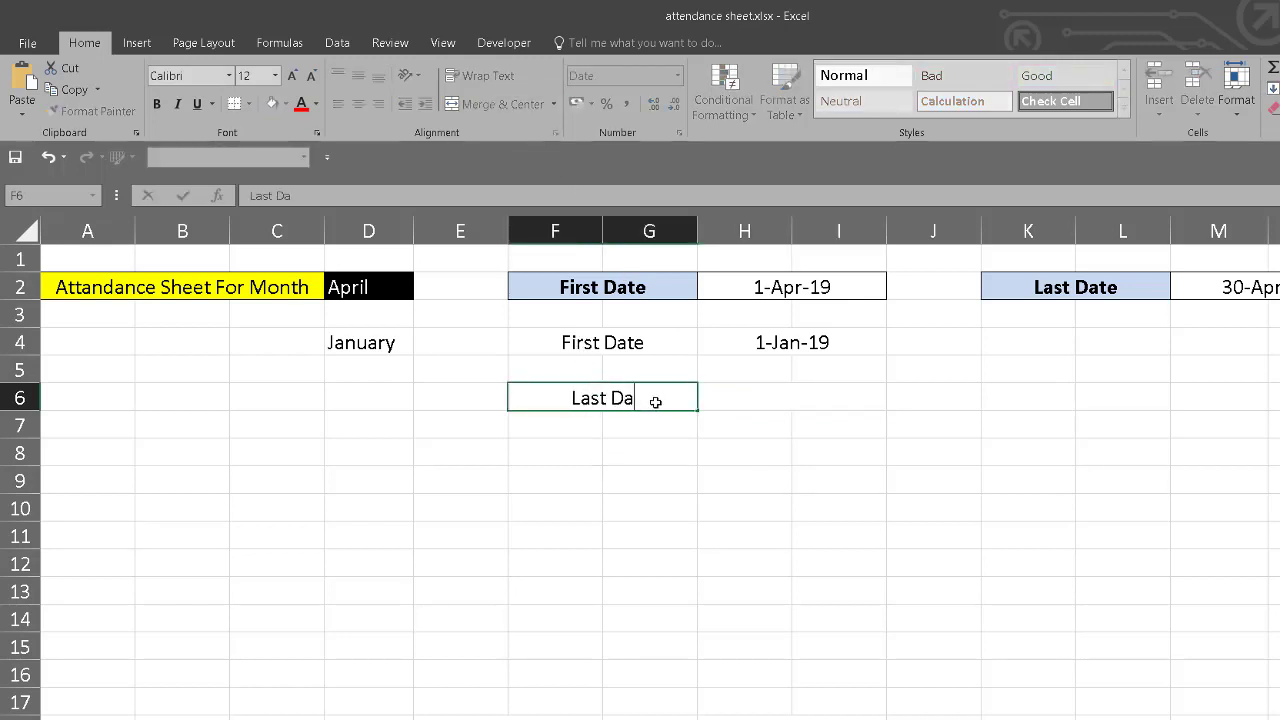
pyautogui.write('te')
pyautogui.press('Tab')
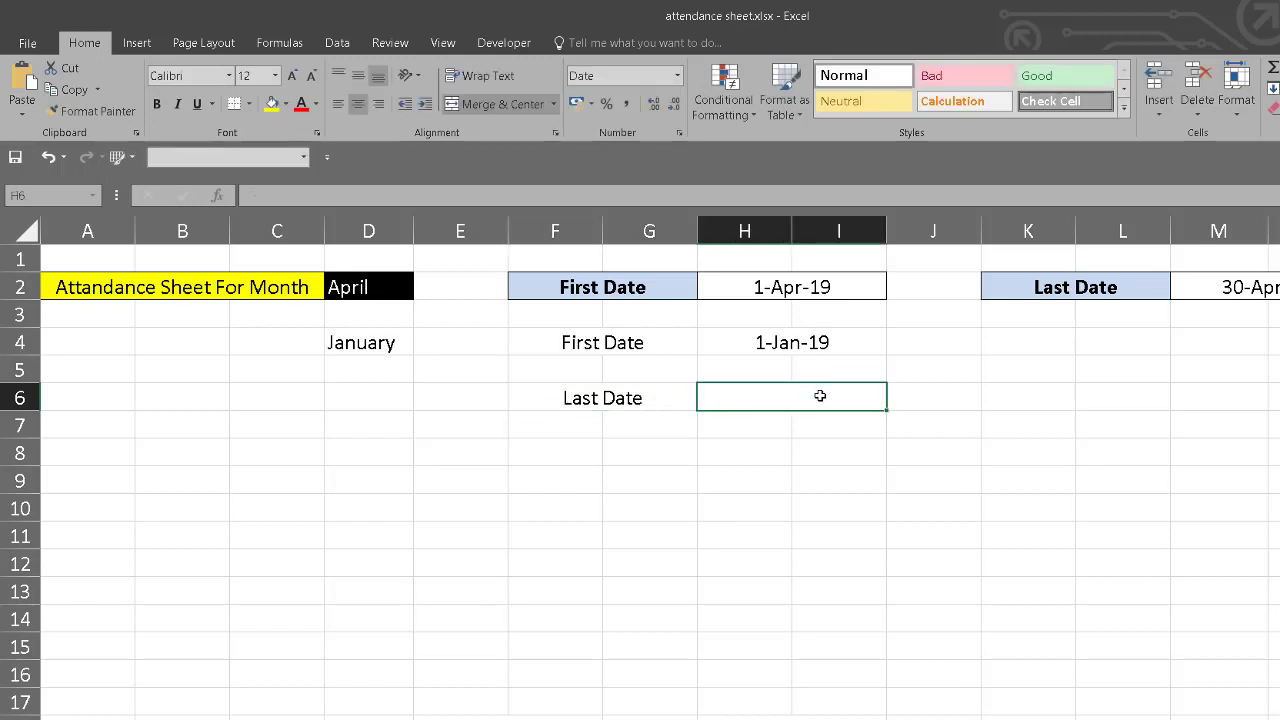
pyautogui.write('=')
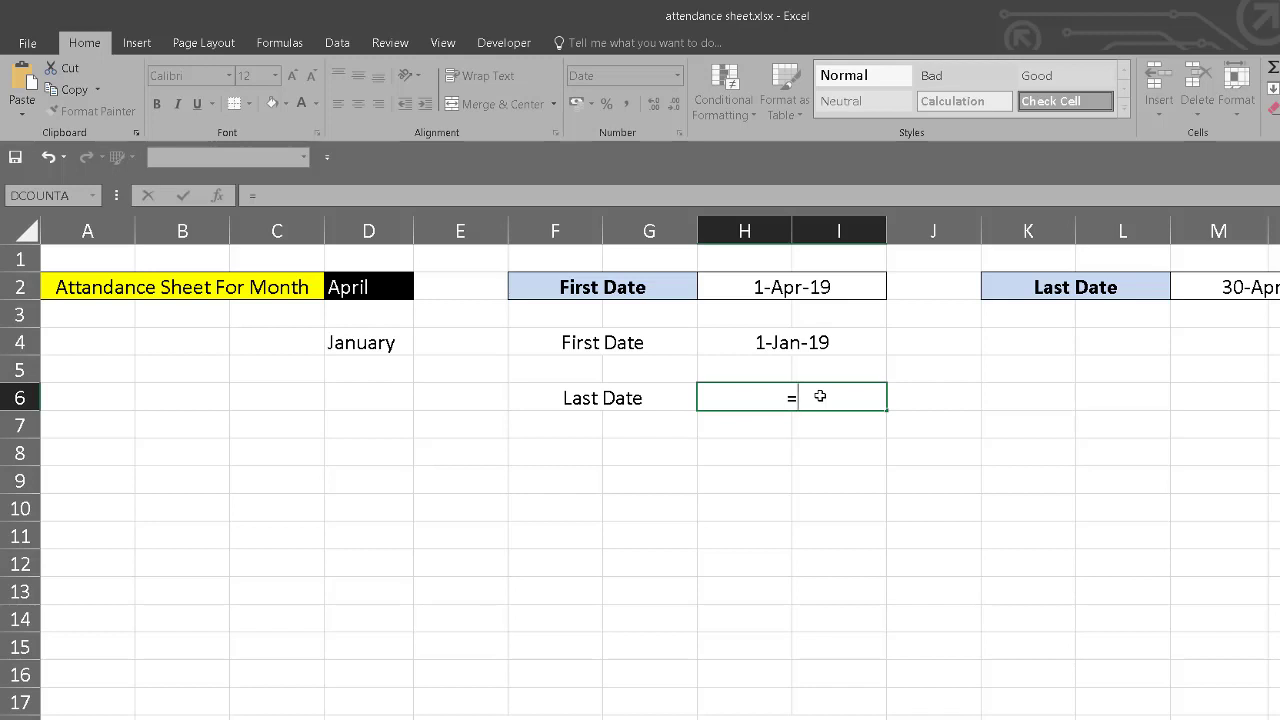
# Step: Enter =EOMONTH(H4,0) in H6 so it shows 31-Jan-19
pyautogui.write('e')
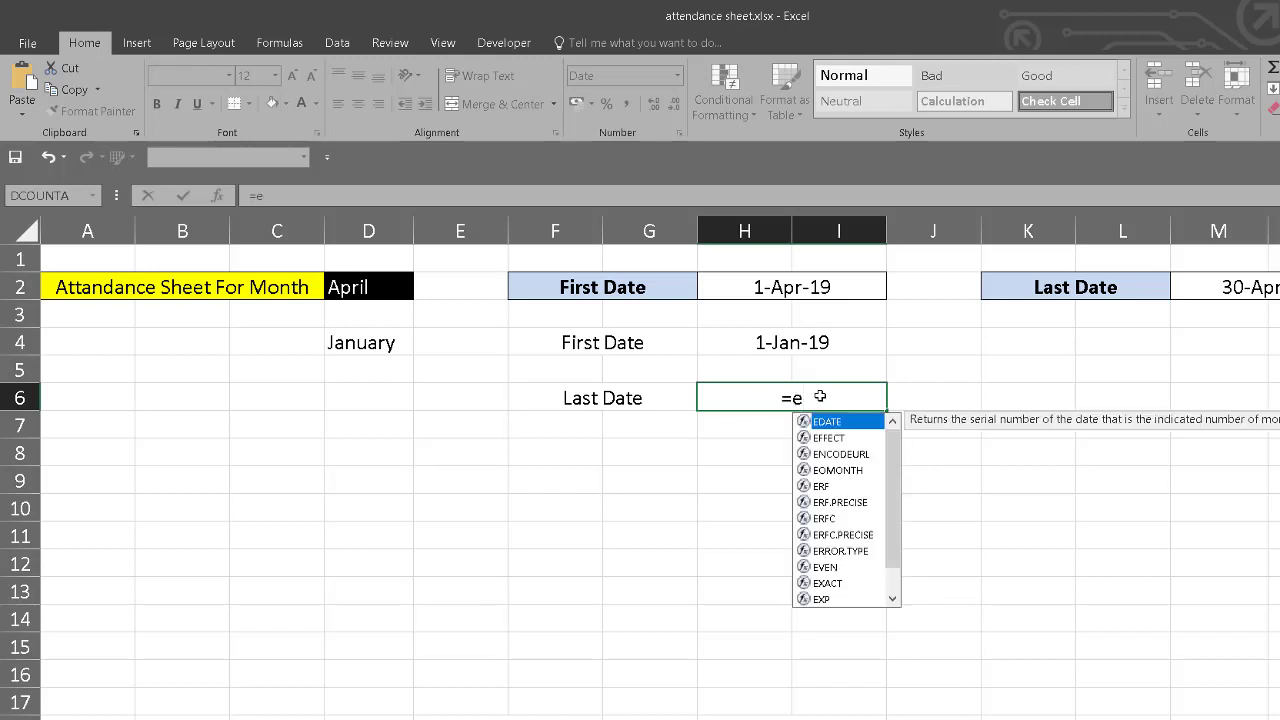
pyautogui.write('o')
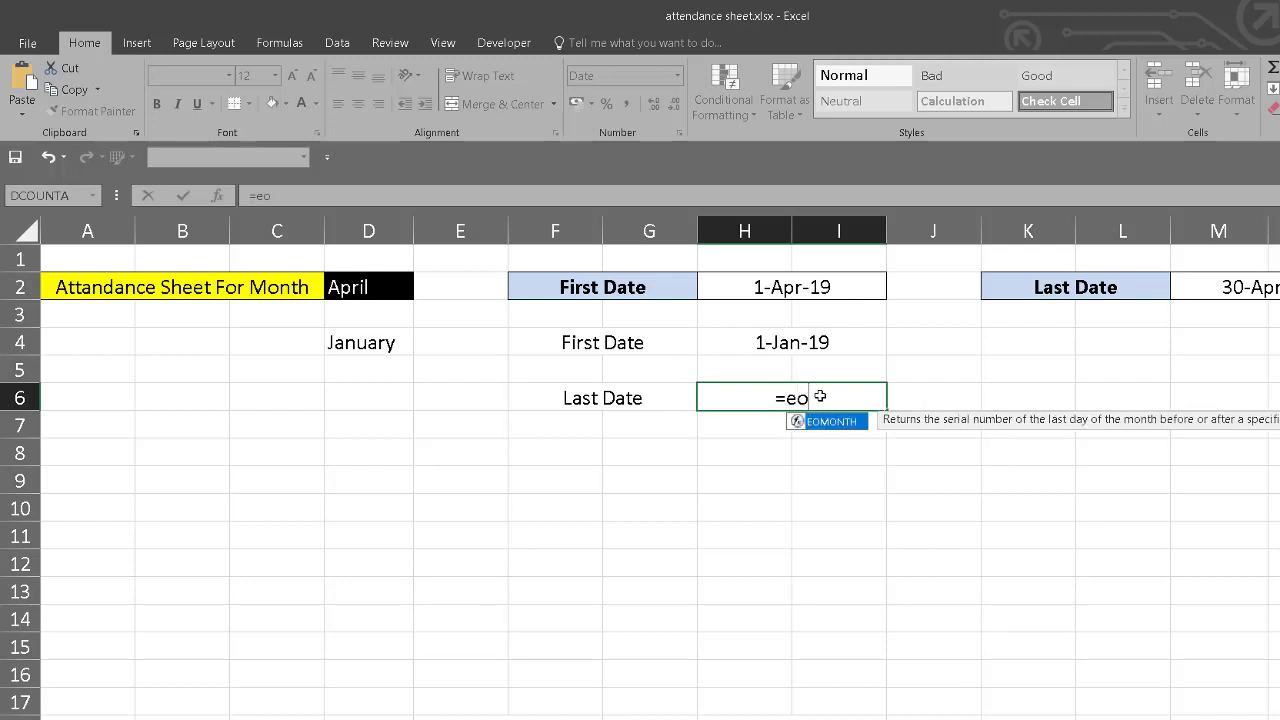
pyautogui.write('m')
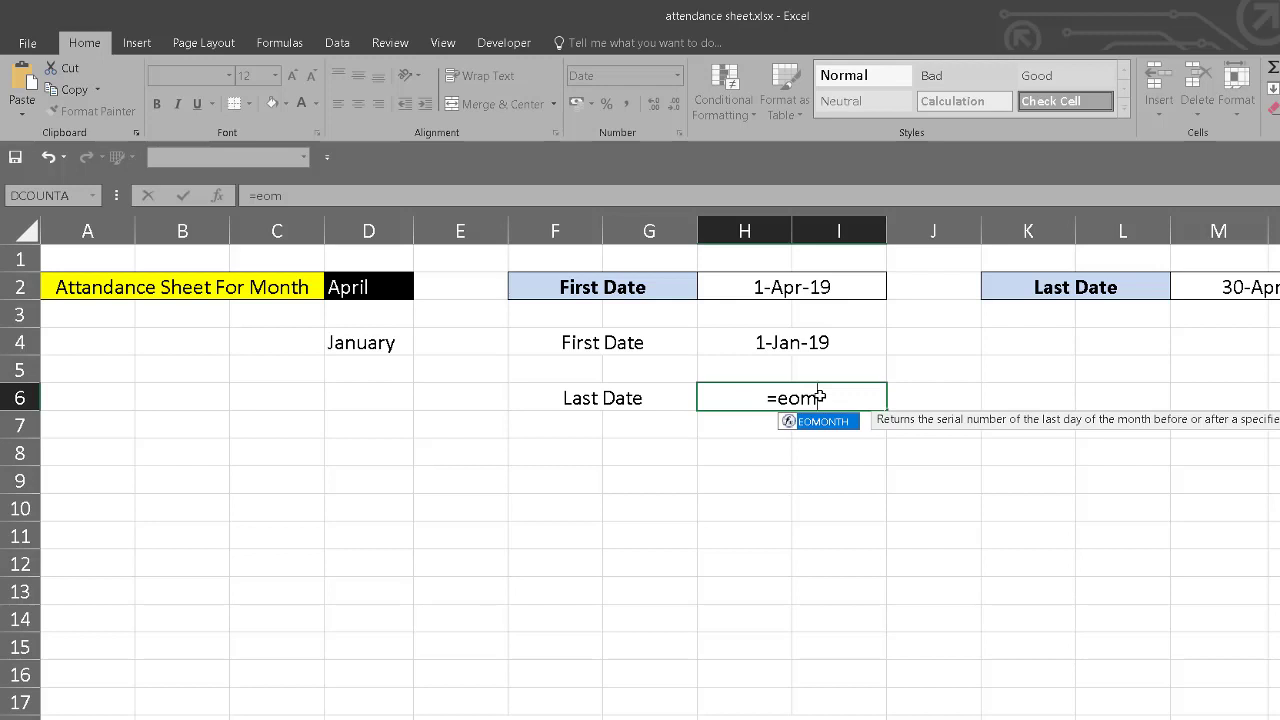
pyautogui.press('Tab')
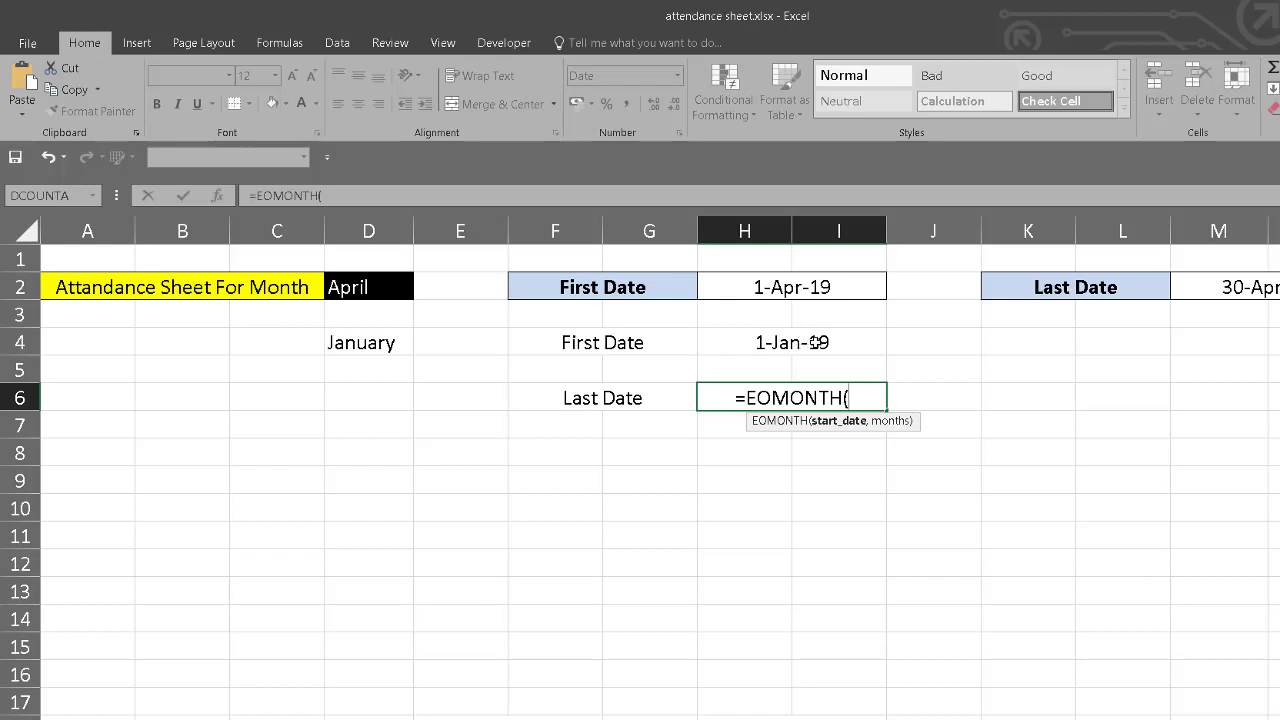
pyautogui.click(817, 342)
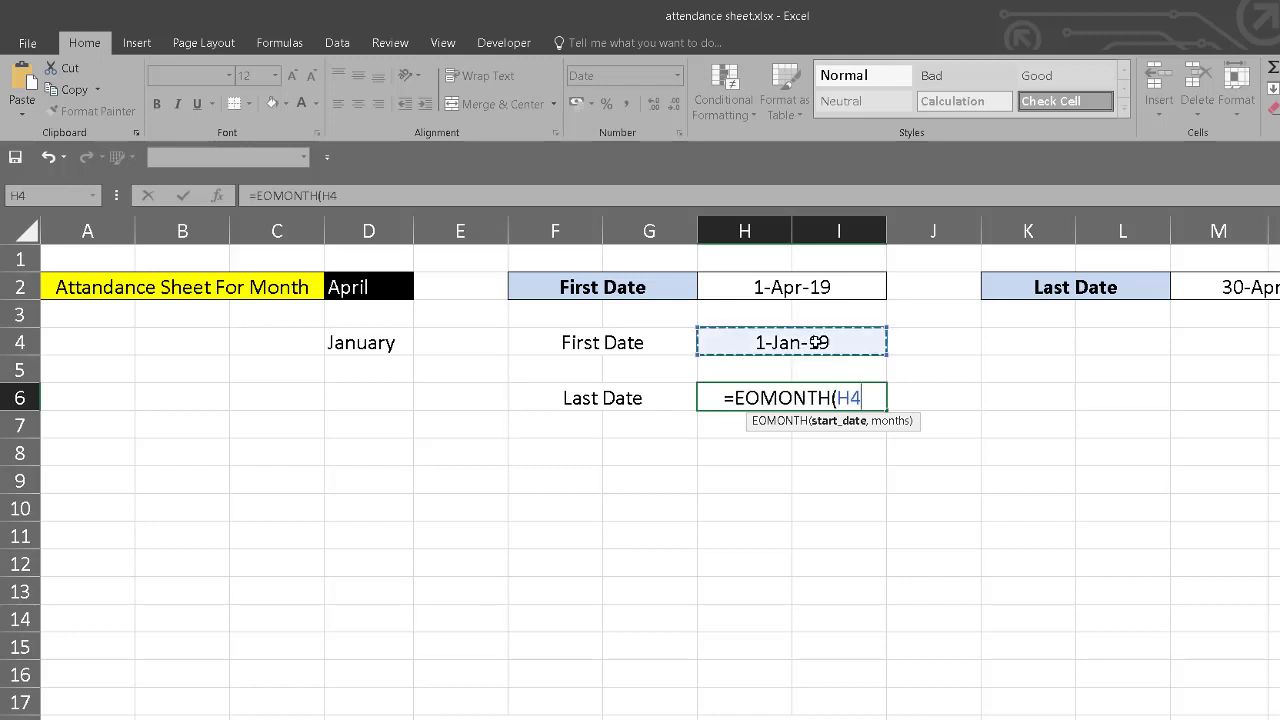
pyautogui.write(',')
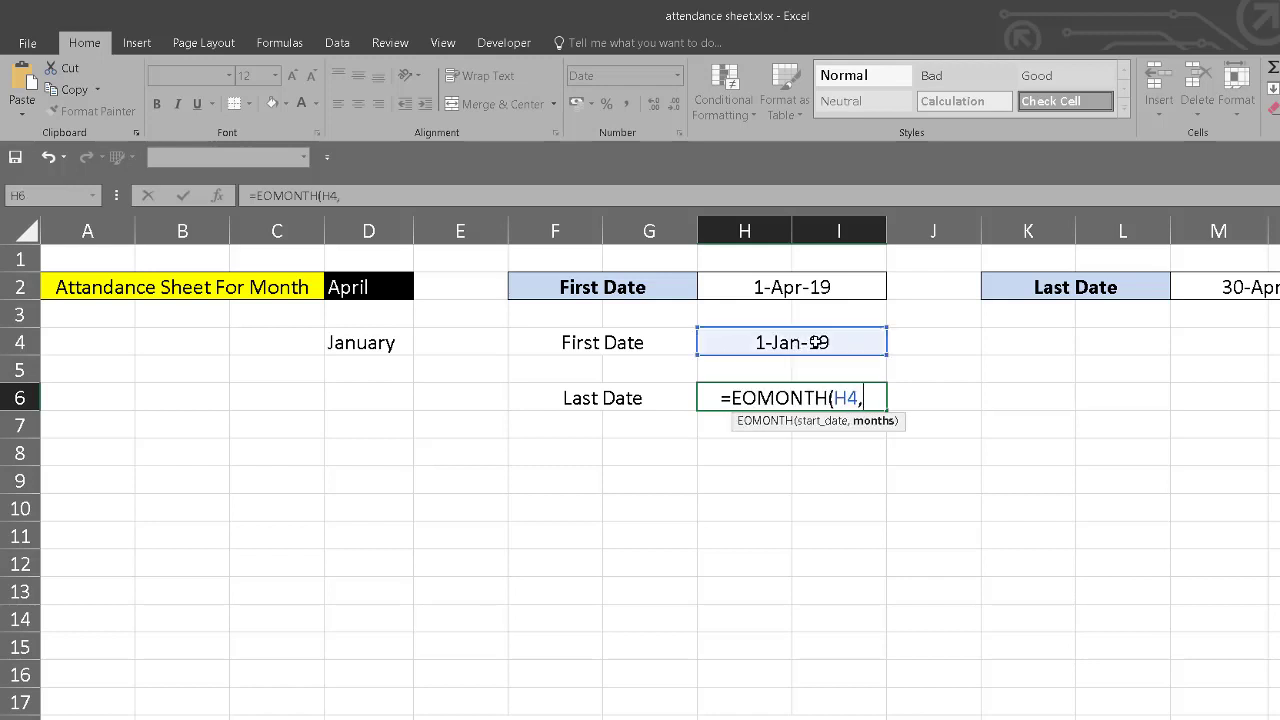
pyautogui.write('0)')
pyautogui.press('Return')
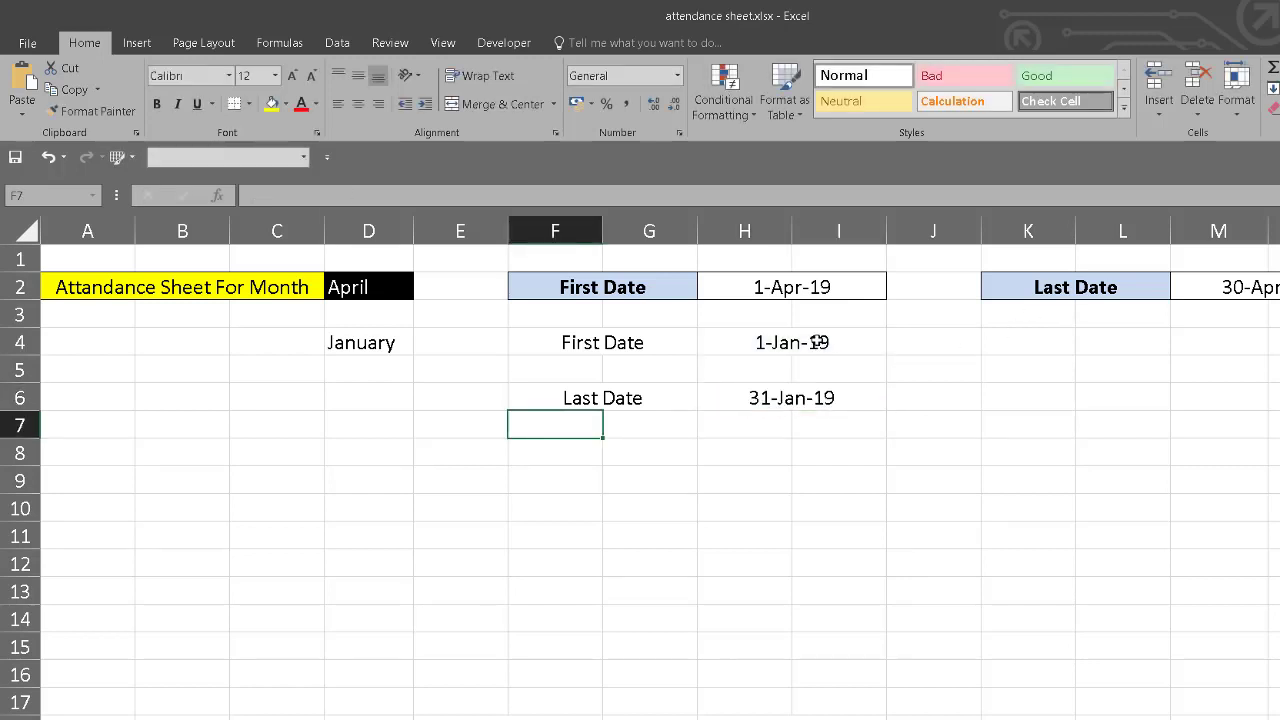
pyautogui.click(817, 342)
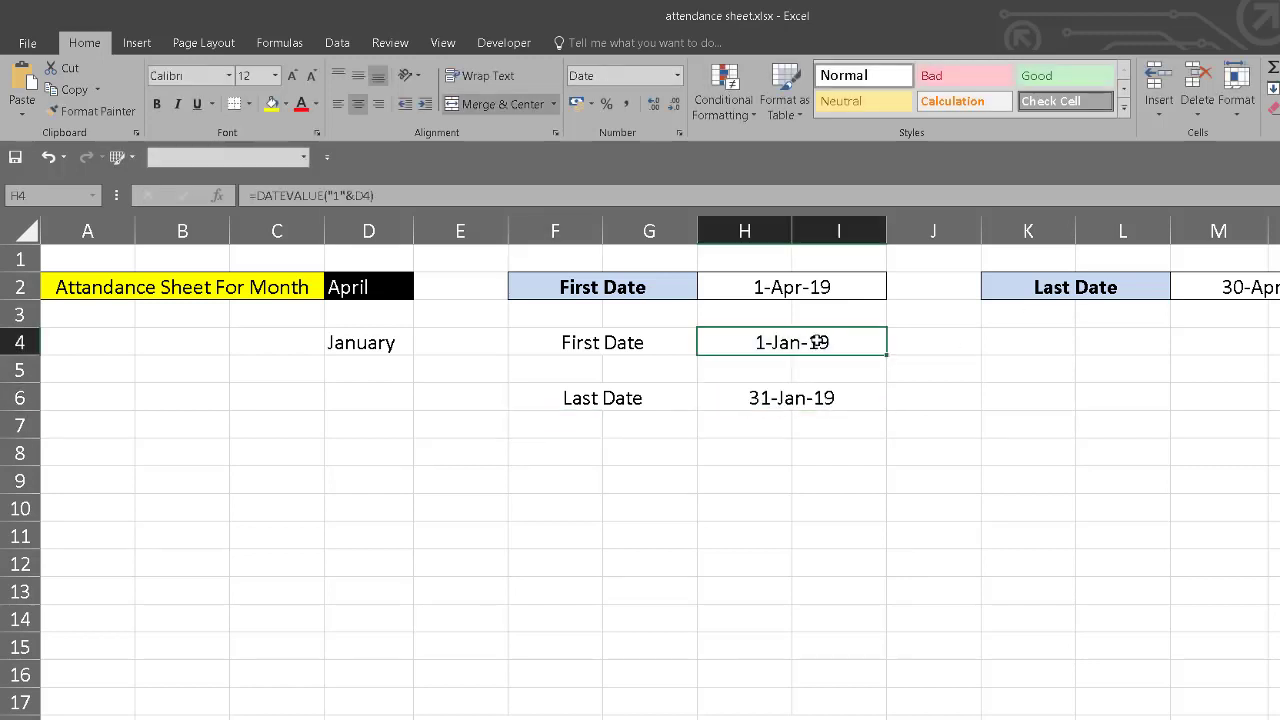
# Step: Give H6 (last date), H4 (first date) and D4 (month) a yellow fill
pyautogui.click(831, 403)
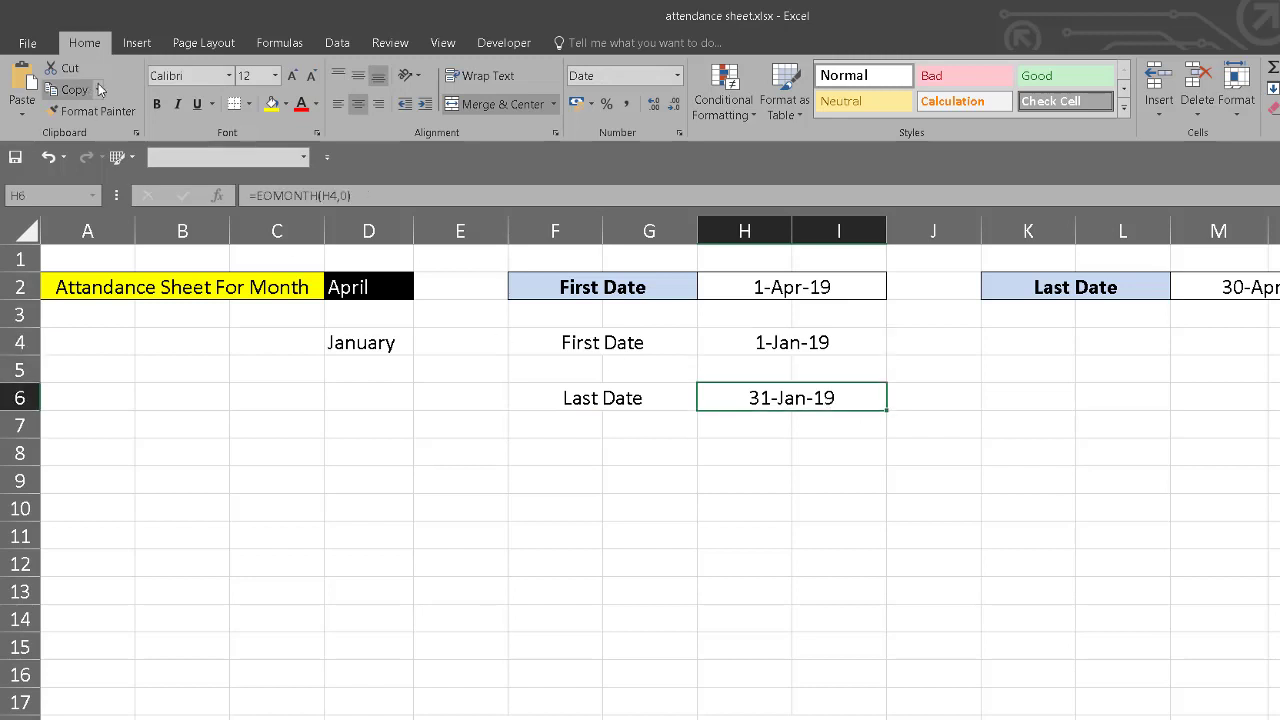
pyautogui.click(271, 106)
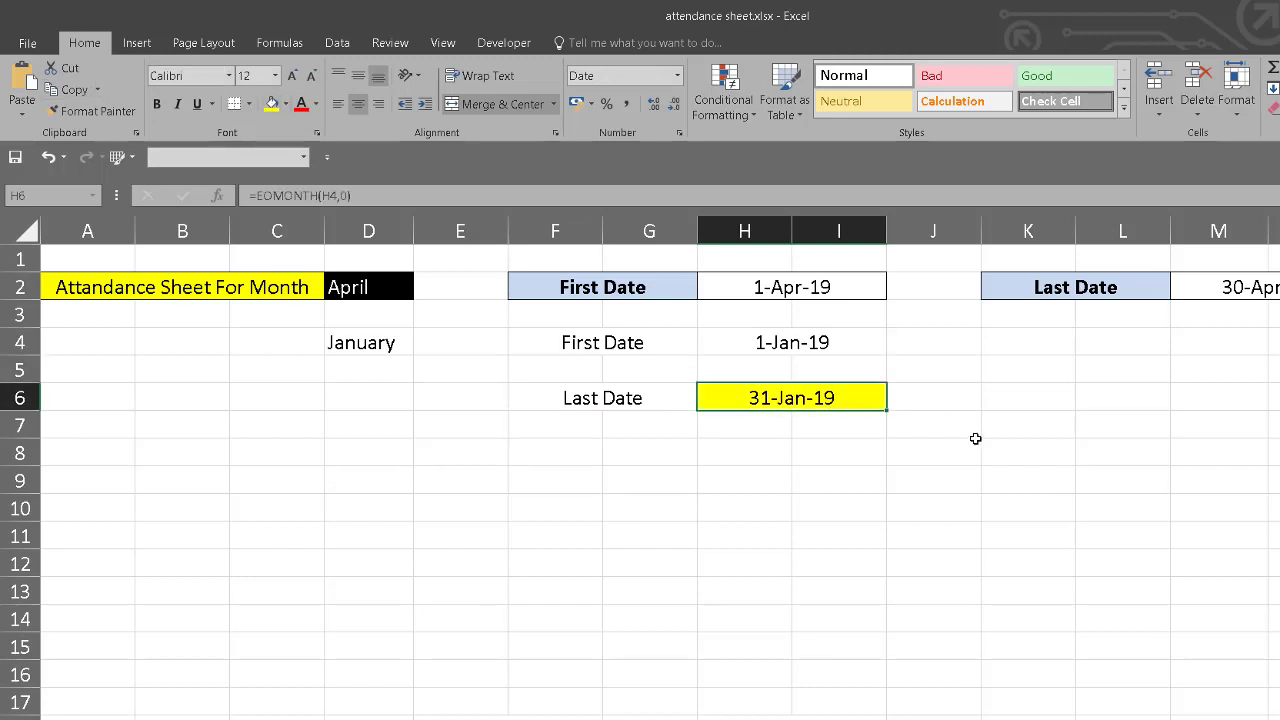
pyautogui.click(814, 347)
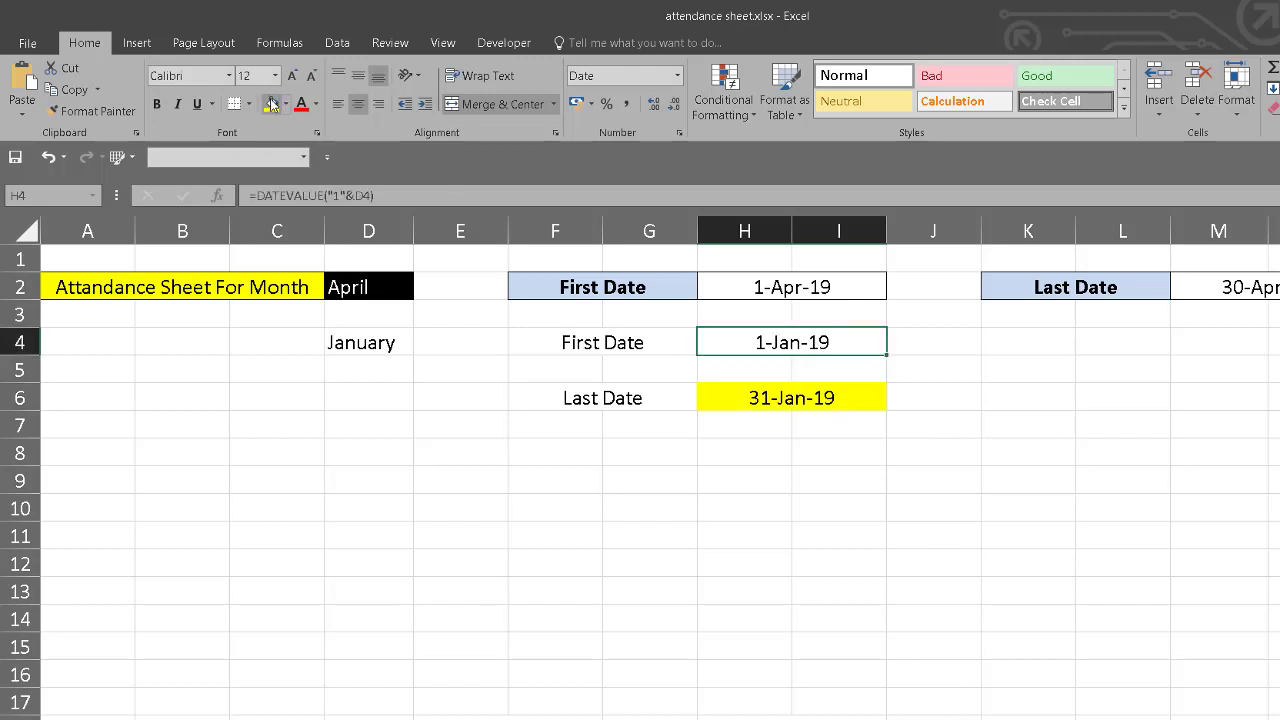
pyautogui.click(271, 104)
pyautogui.click(661, 475)
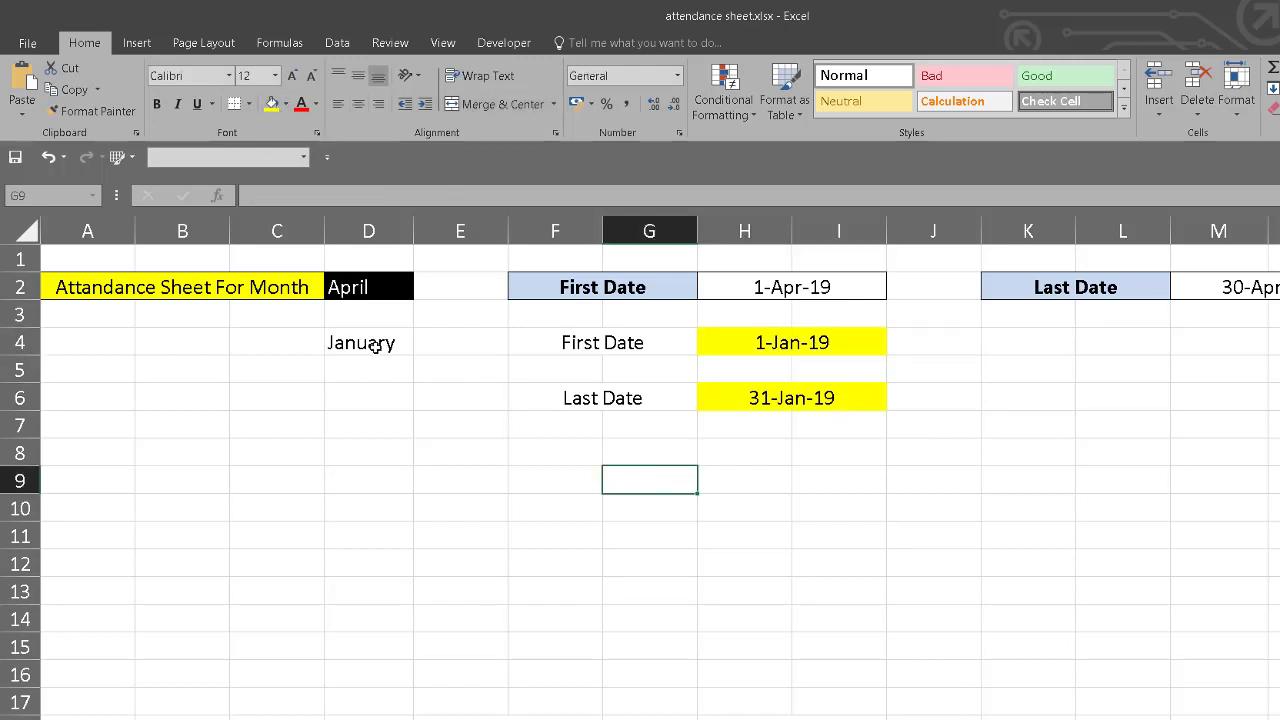
pyautogui.click(372, 346)
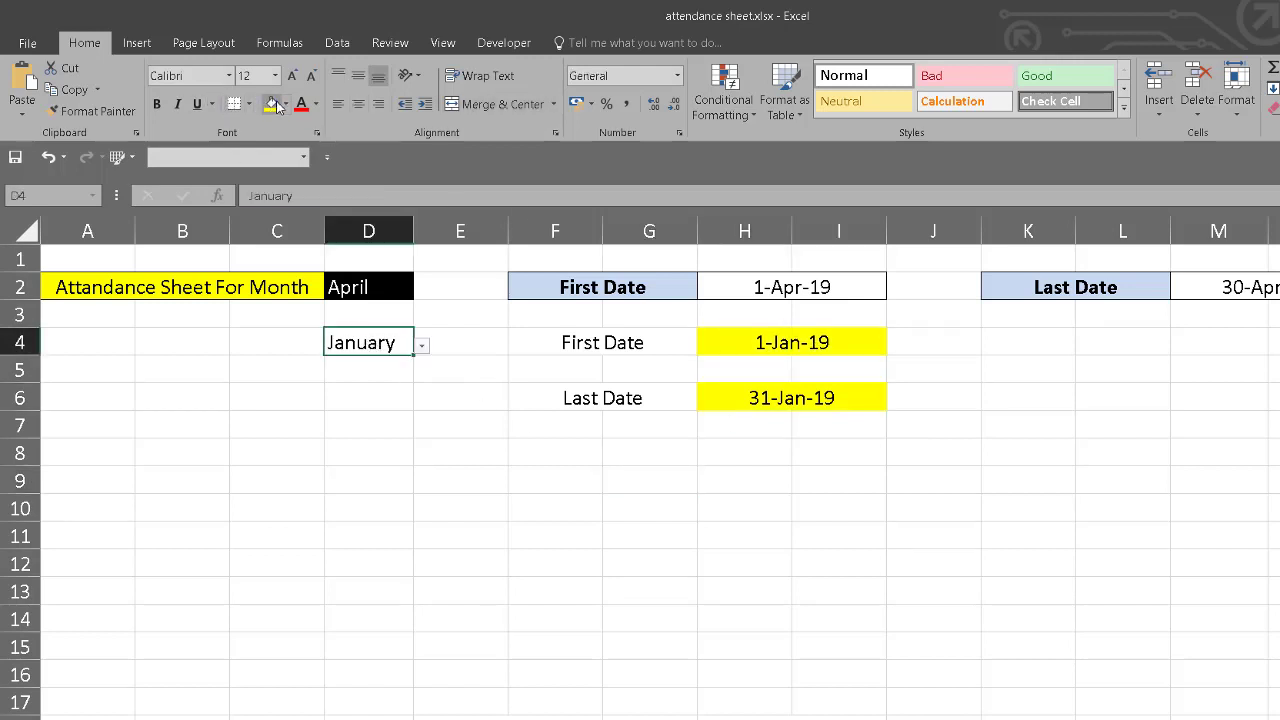
pyautogui.click(271, 104)
pyautogui.click(428, 454)
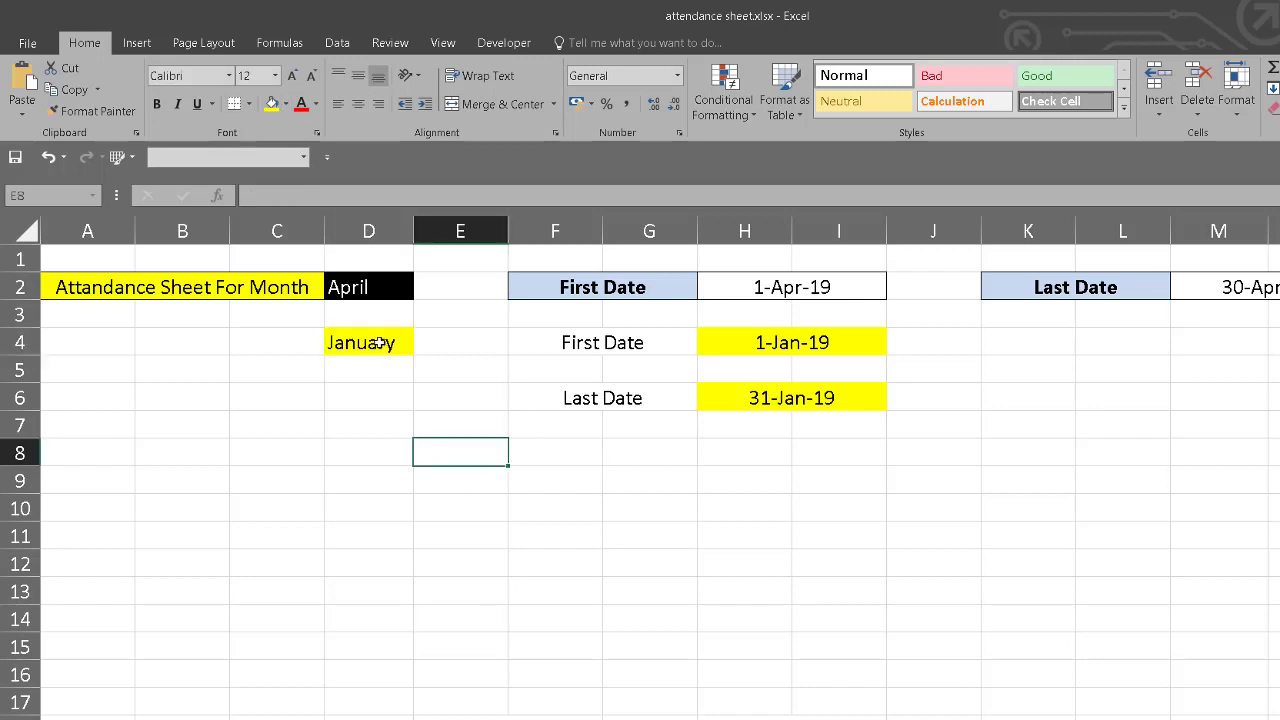
pyautogui.click(380, 343)
pyautogui.click(421, 350)
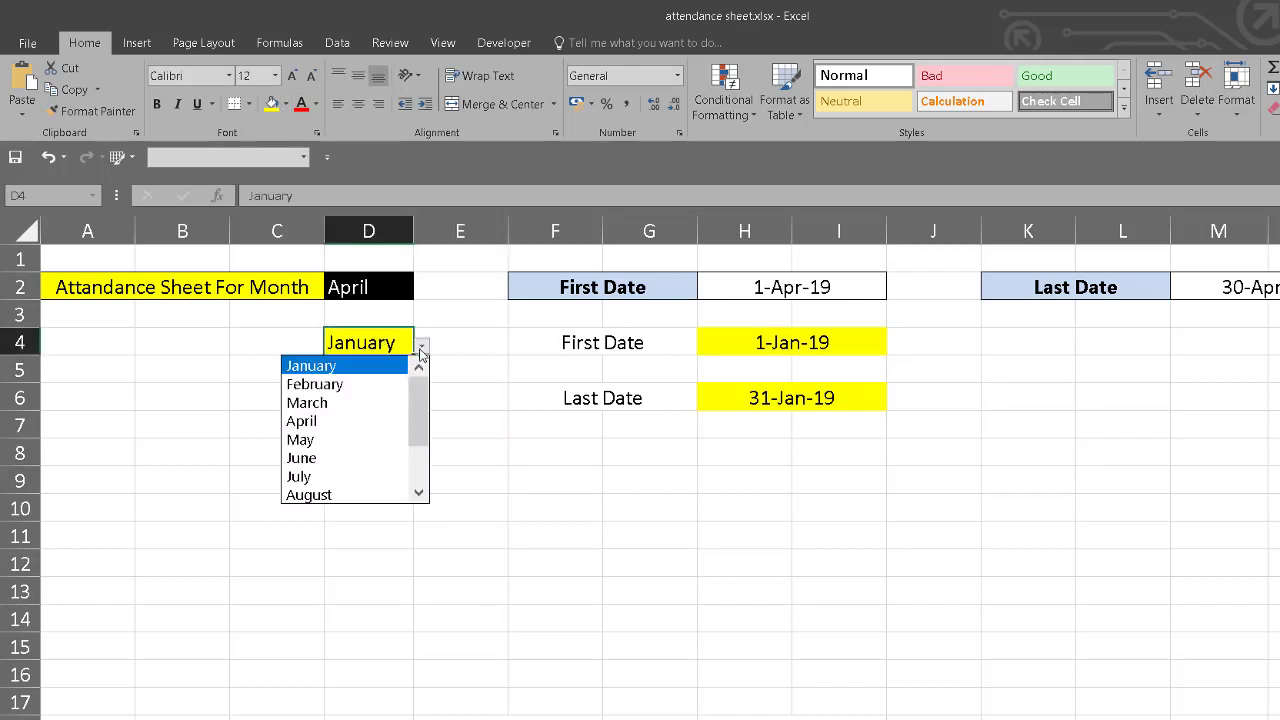
pyautogui.click(349, 388)
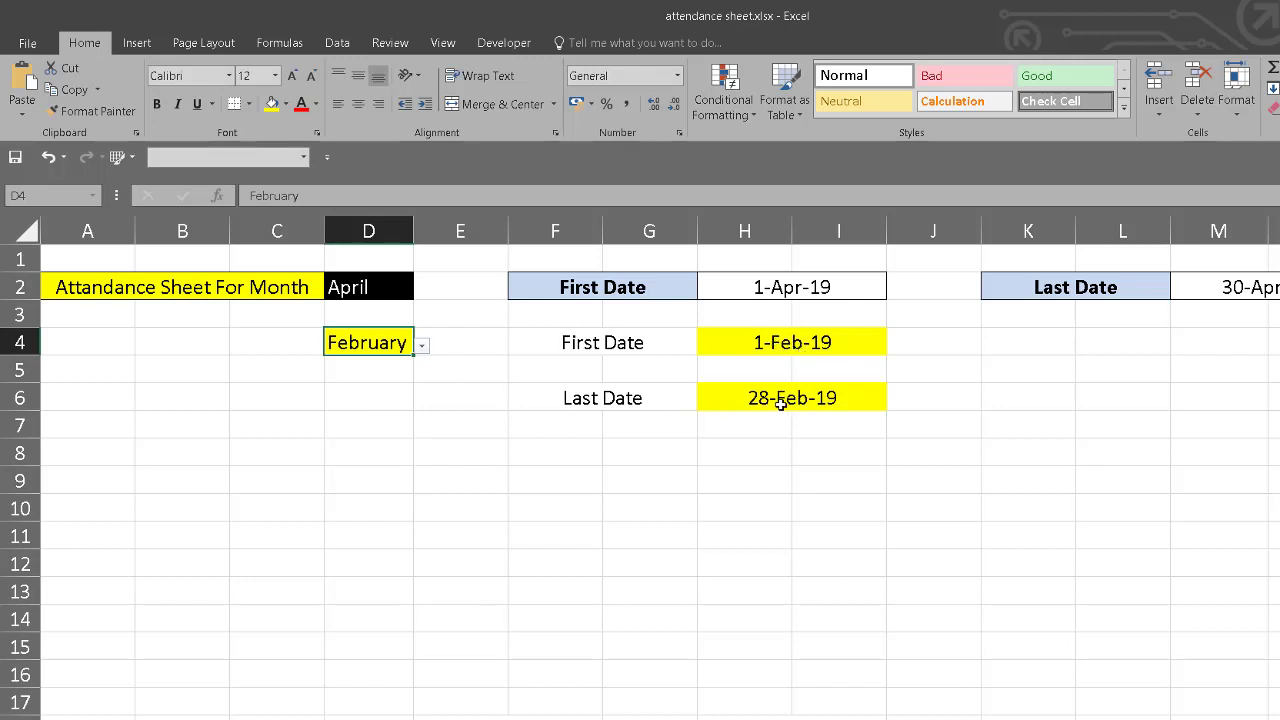
pyautogui.click(422, 345)
pyautogui.click(363, 387)
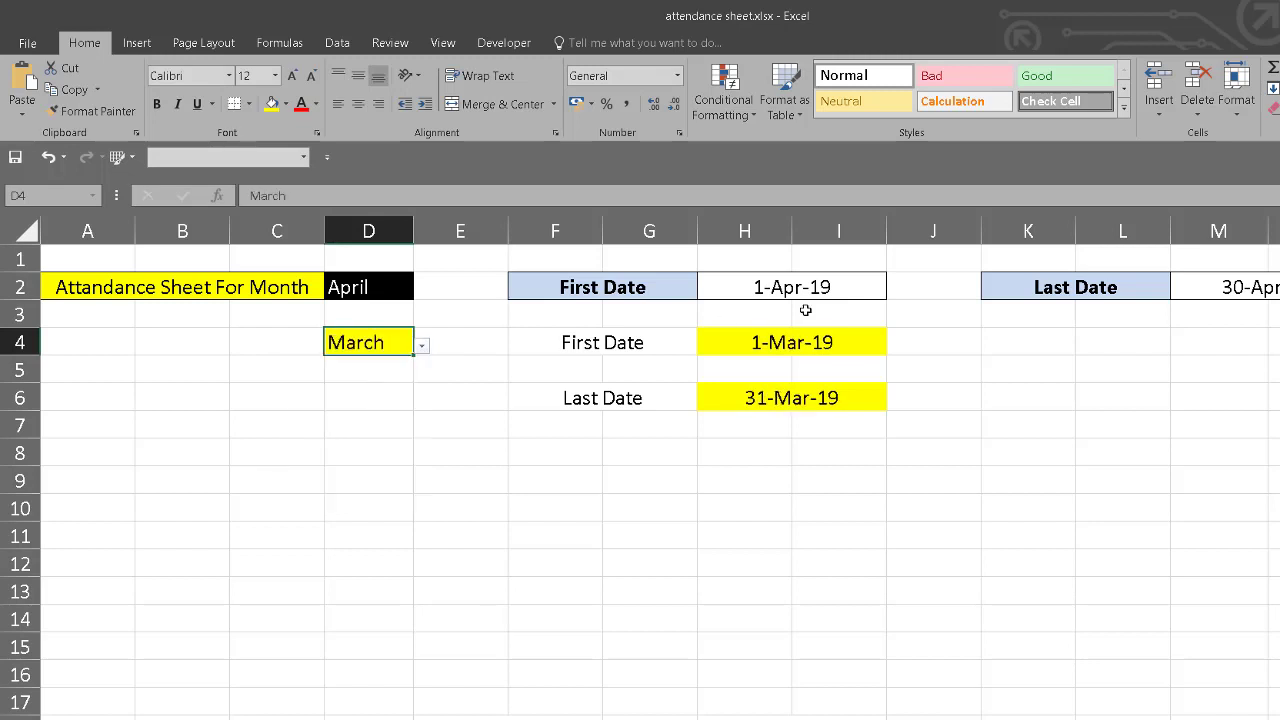
pyautogui.click(422, 345)
pyautogui.click(349, 386)
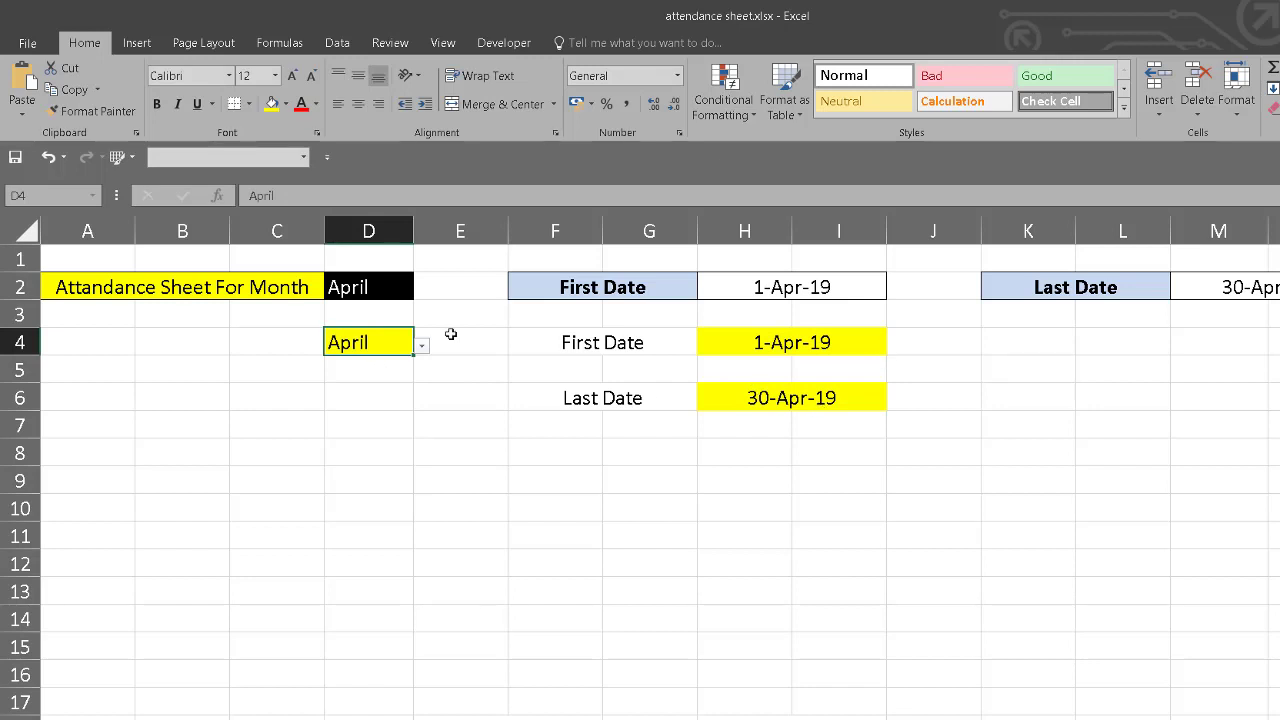
pyautogui.click(422, 345)
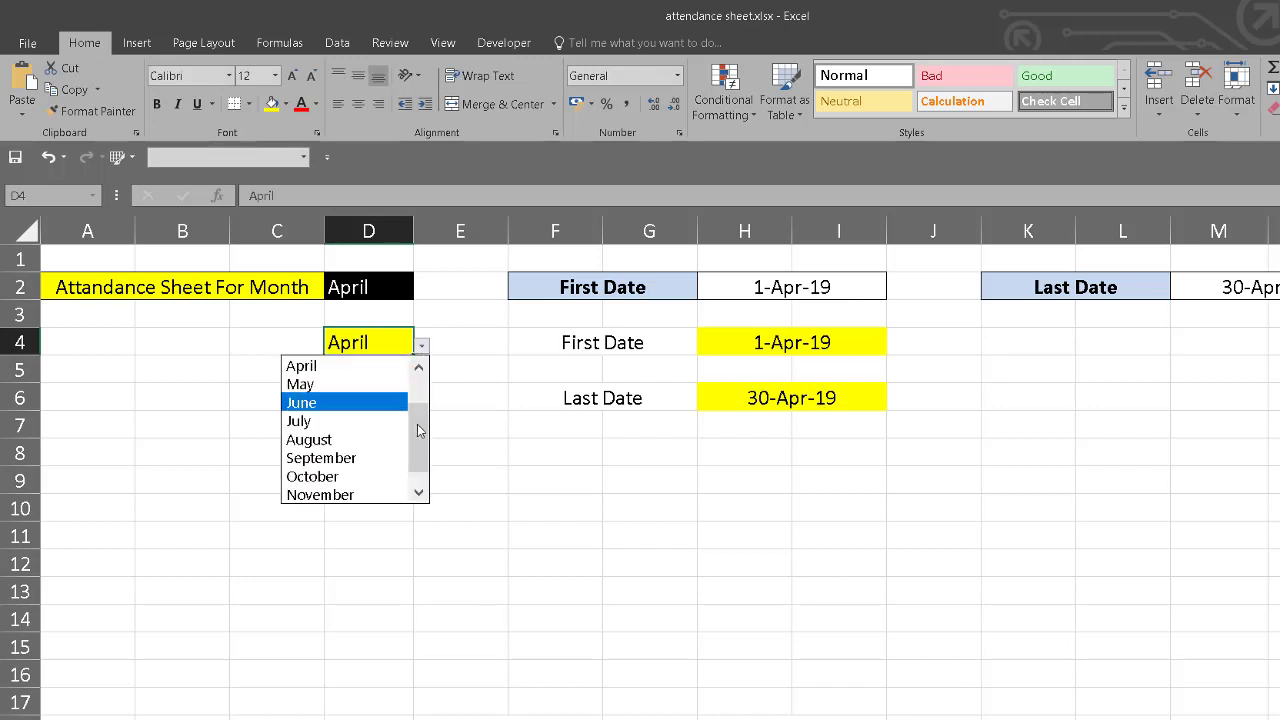
pyautogui.moveTo(418, 430); pyautogui.dragTo(380, 356)
pyautogui.click(380, 364)
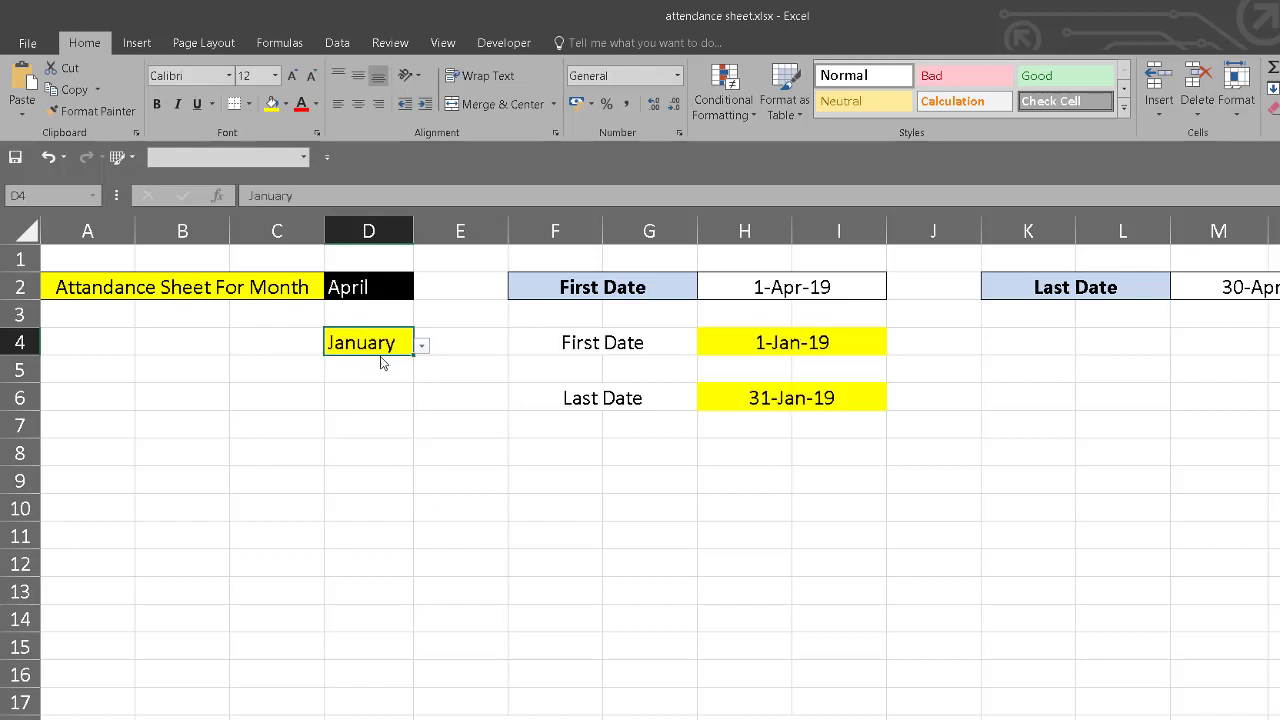
pyautogui.click(370, 456)
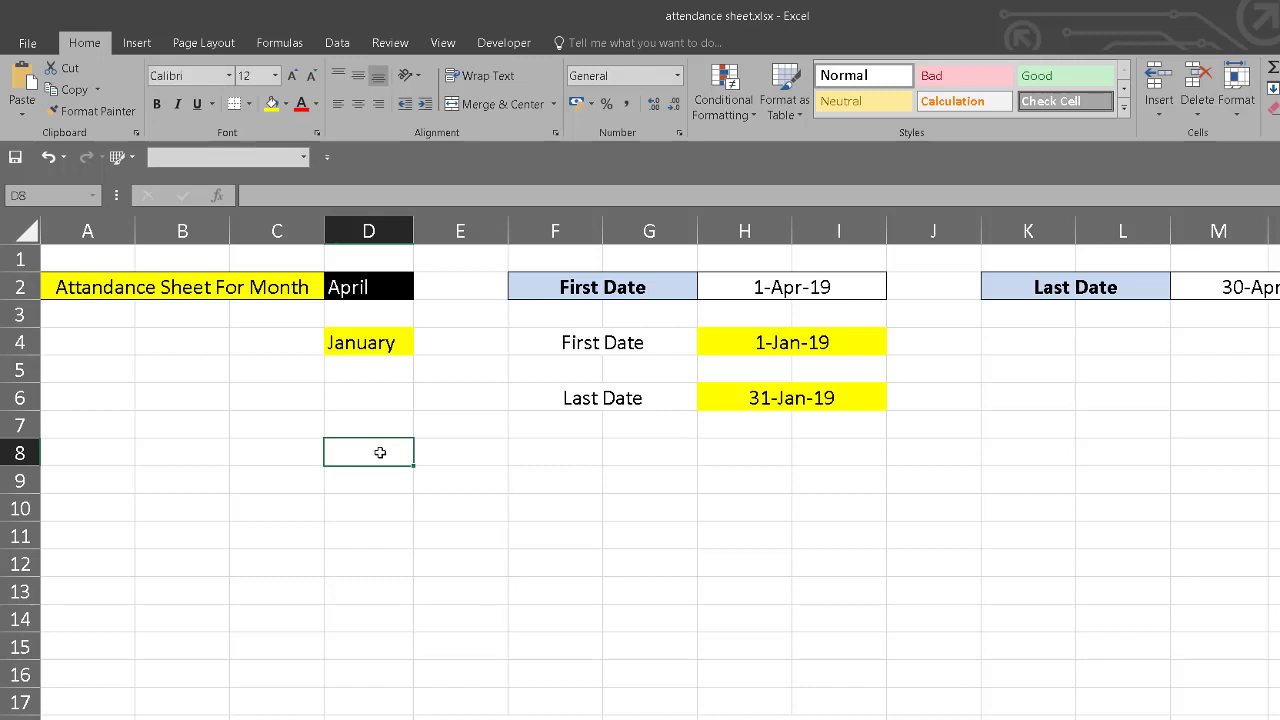
# Step: Enter =H4 in D8 so the date row starts at 1-Jan-19
pyautogui.write('=')
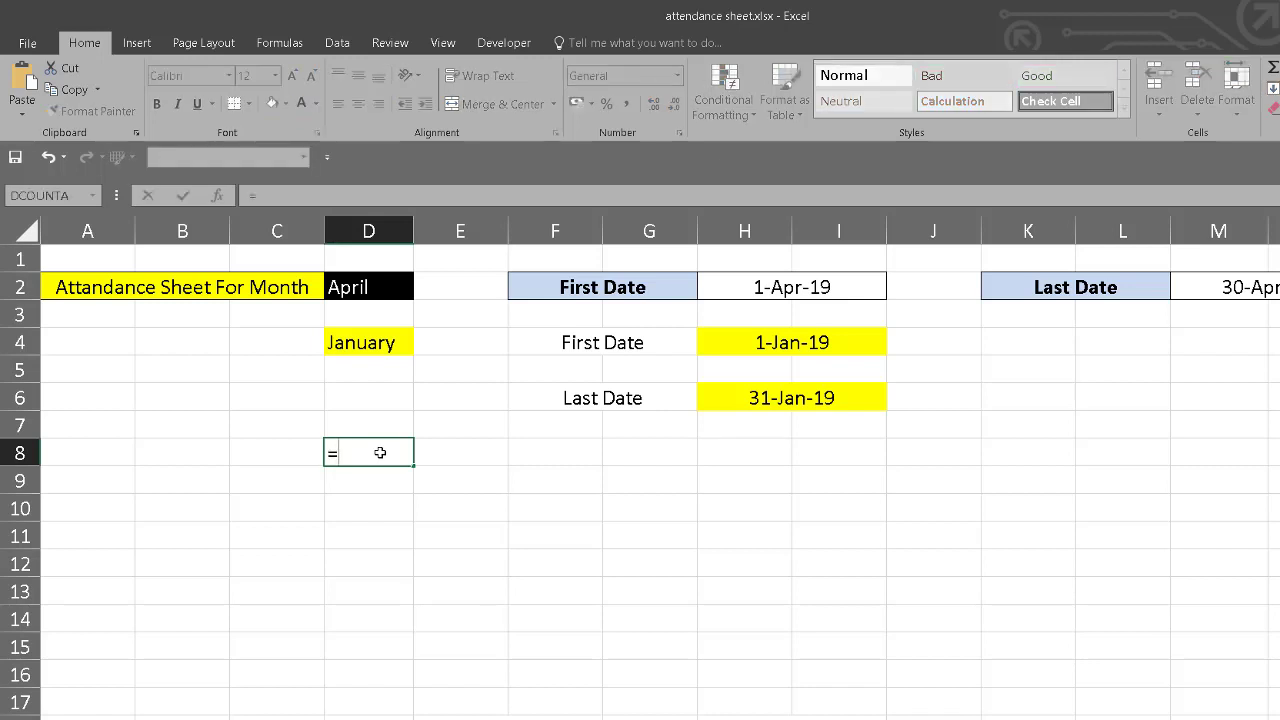
pyautogui.click(815, 342)
pyautogui.press('Return')
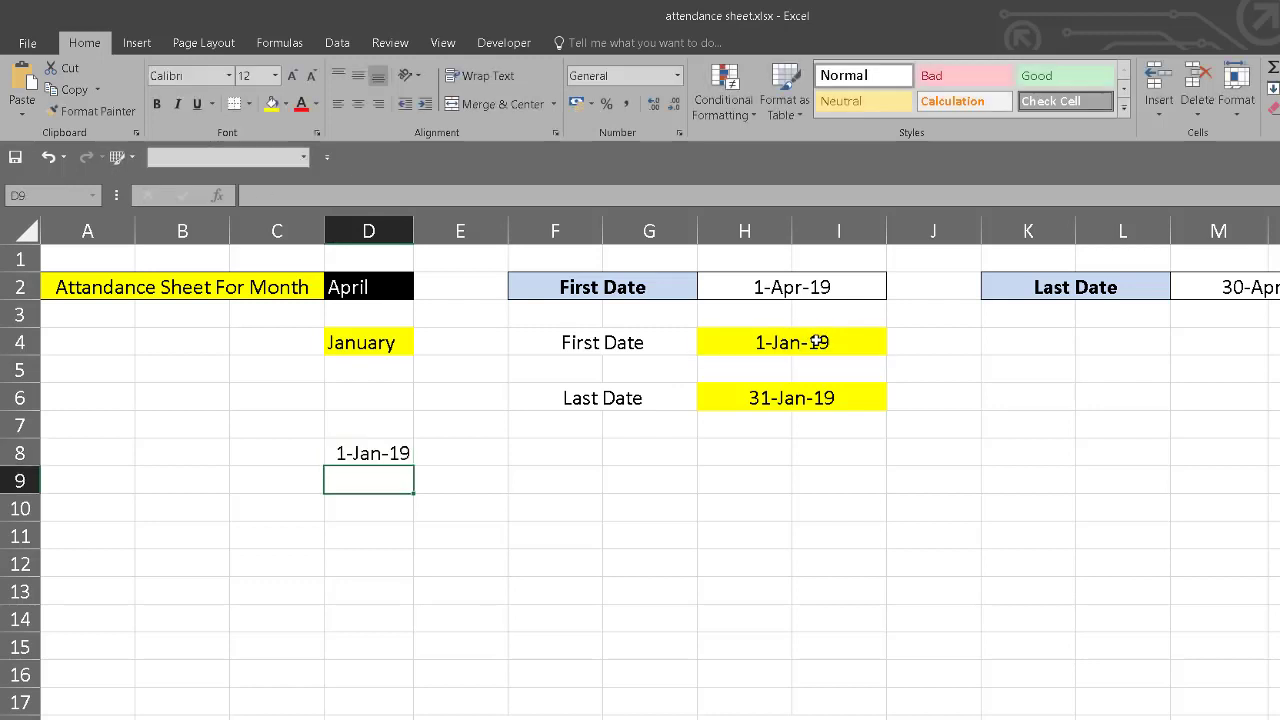
pyautogui.click(388, 456)
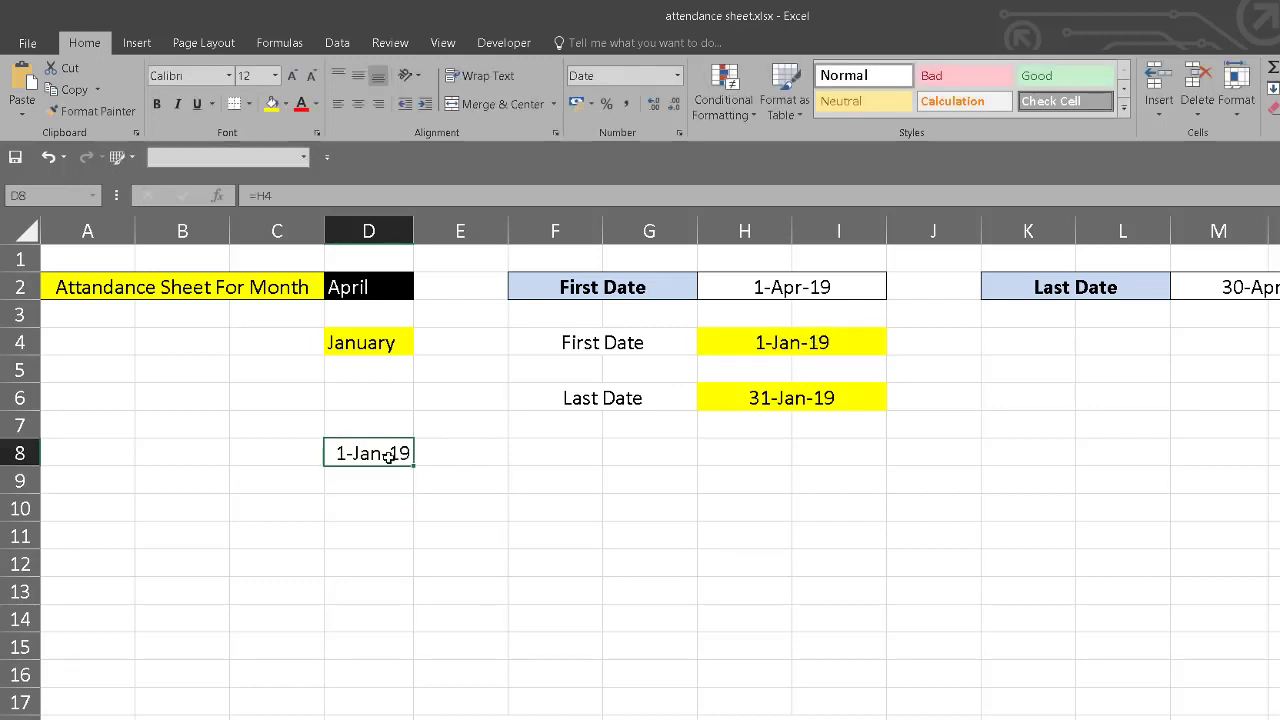
pyautogui.click(469, 459)
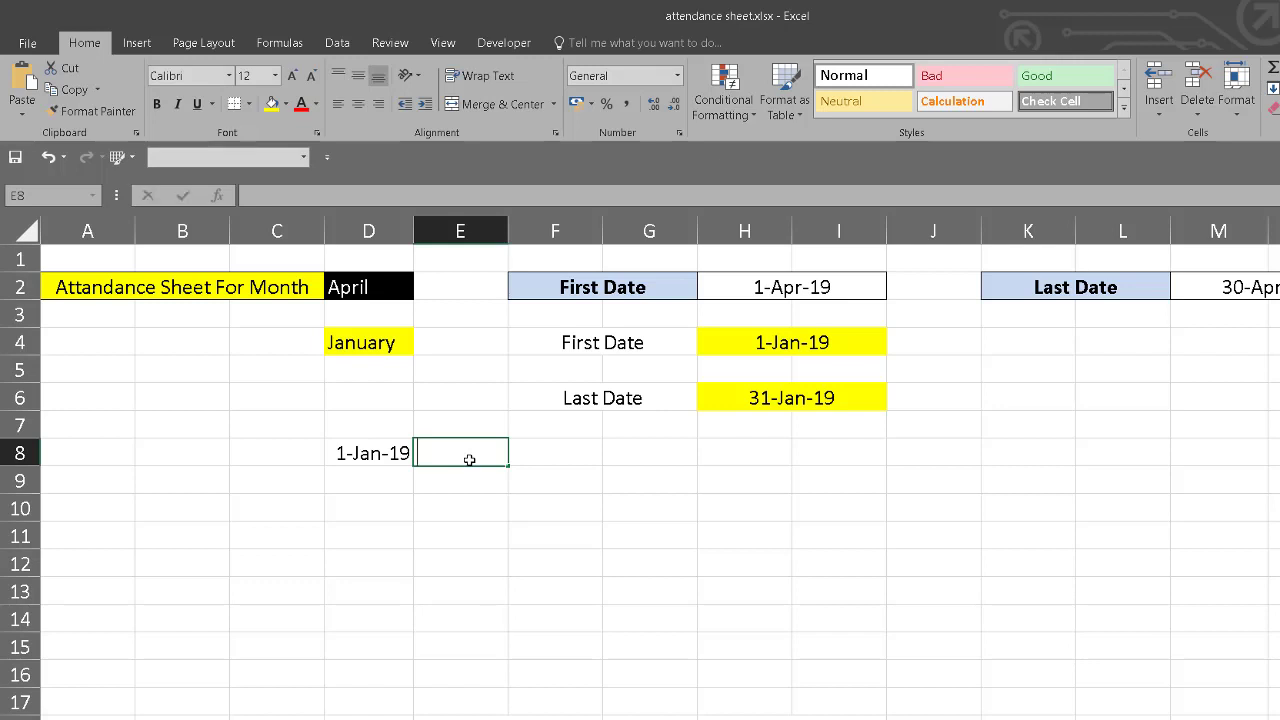
# Step: Enter =IF(D8<$H$6,D8+1,"") in E8, with H6 locked as an absolute reference
pyautogui.write('=if')
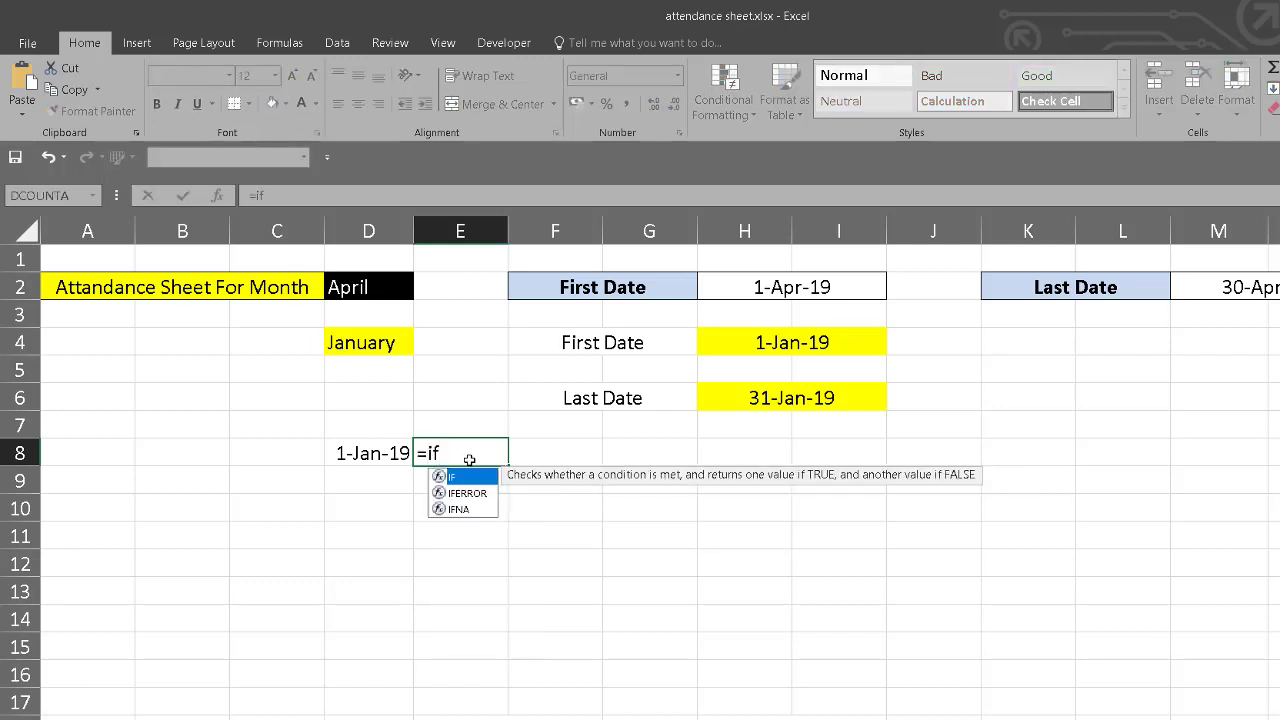
pyautogui.write('(')
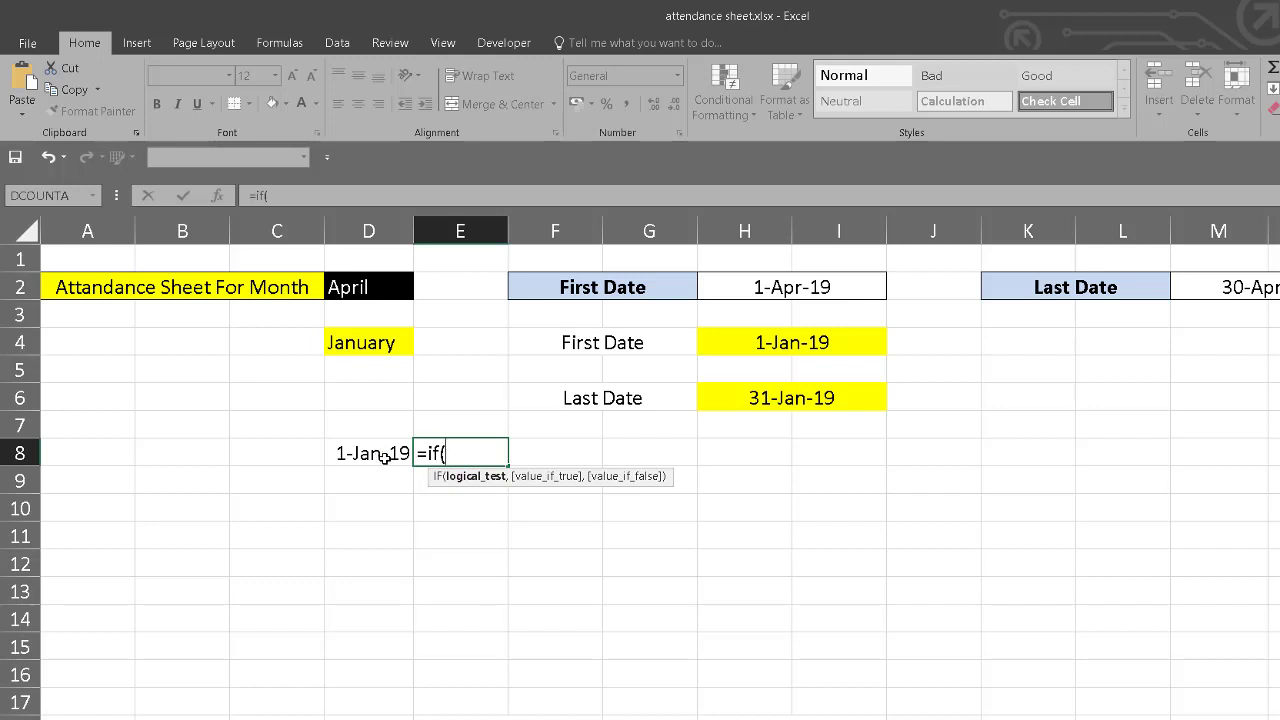
pyautogui.click(385, 457)
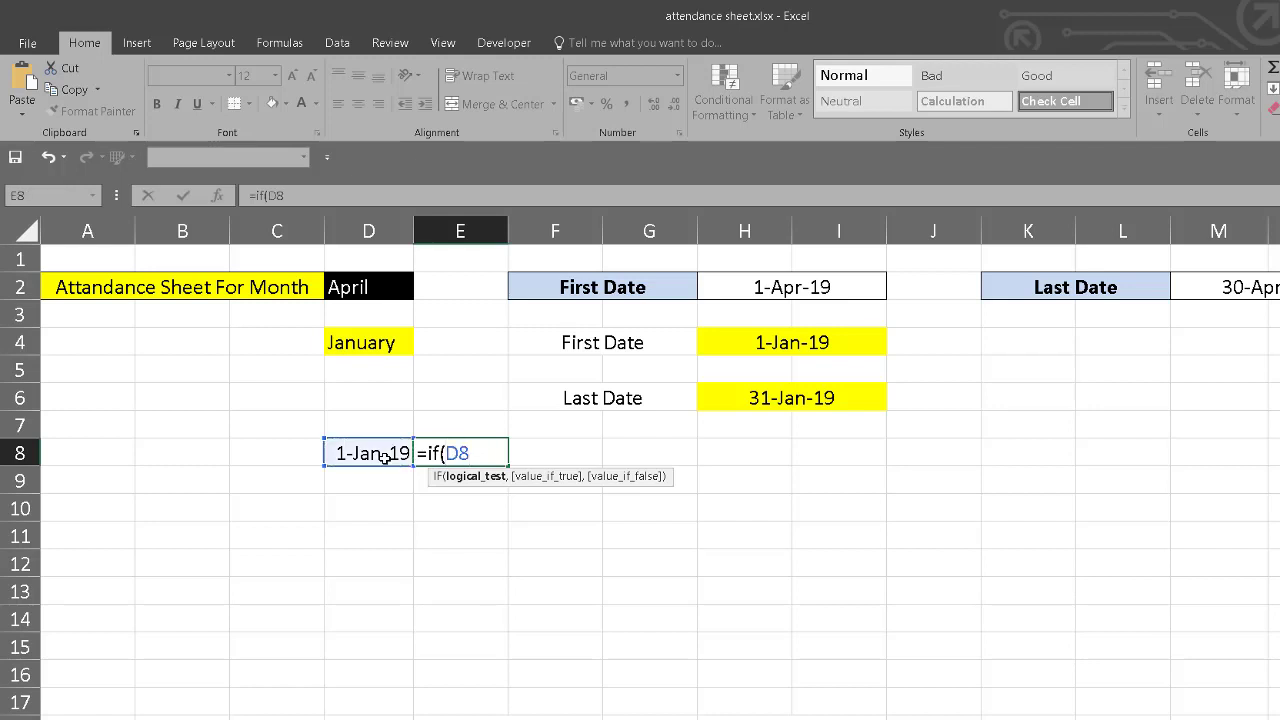
pyautogui.write('<')
pyautogui.click(779, 398)
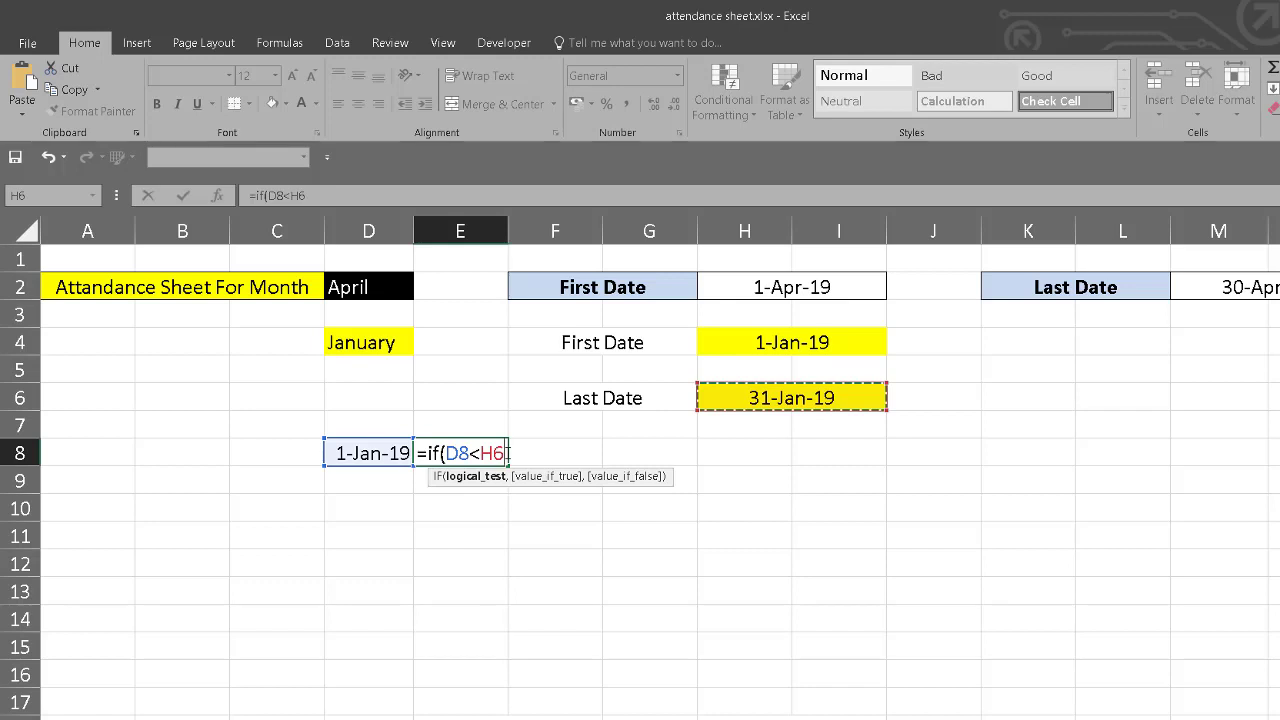
pyautogui.press('F4')
pyautogui.write('$H$6,')
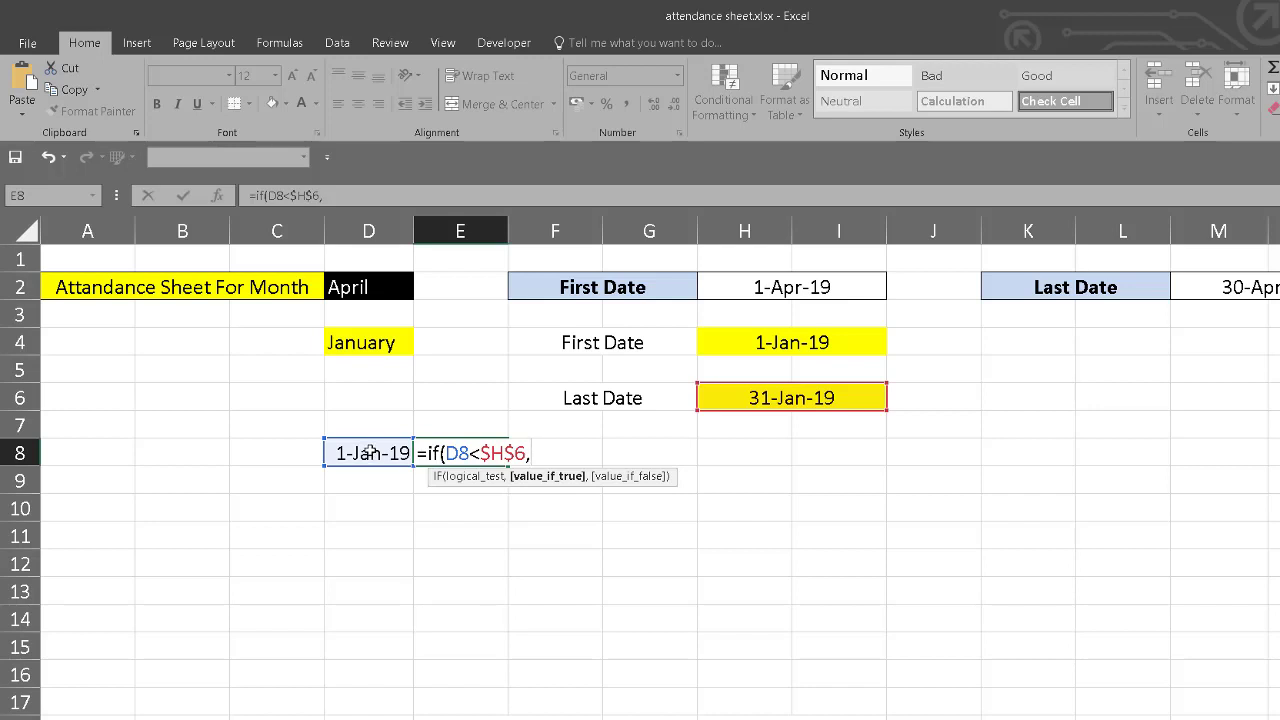
pyautogui.click(370, 452)
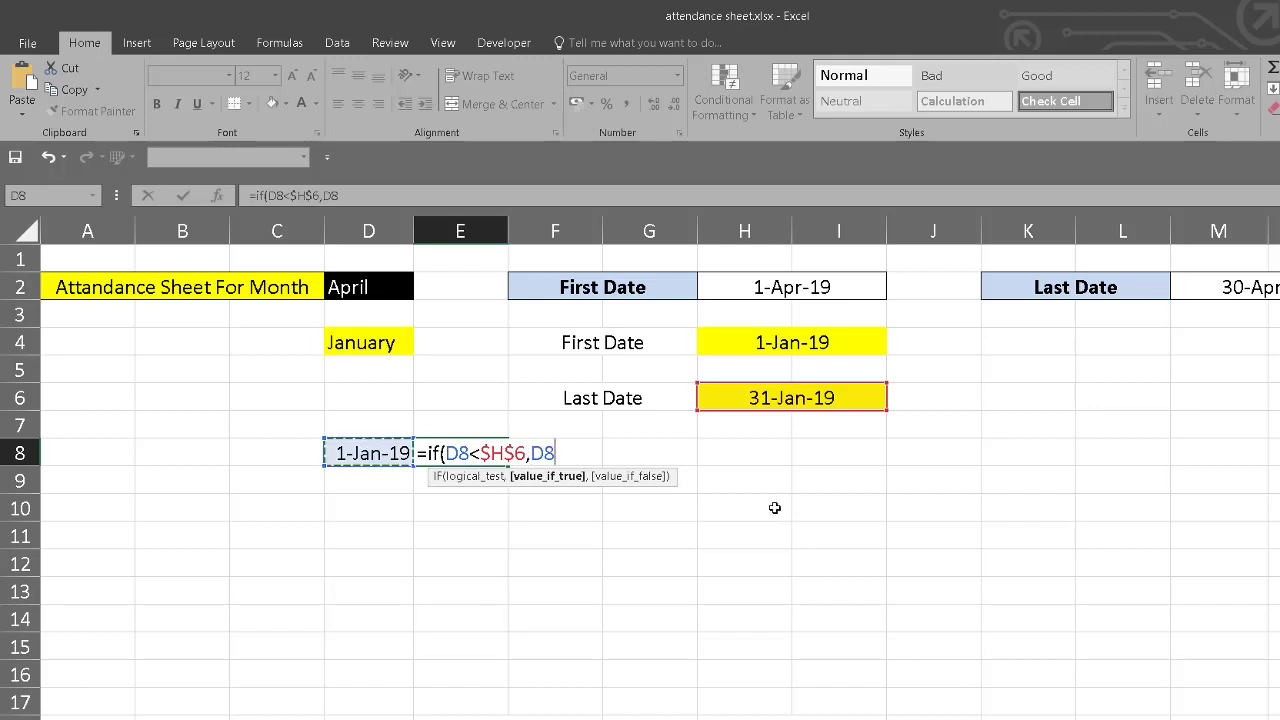
pyautogui.write('+1')
pyautogui.write(',')
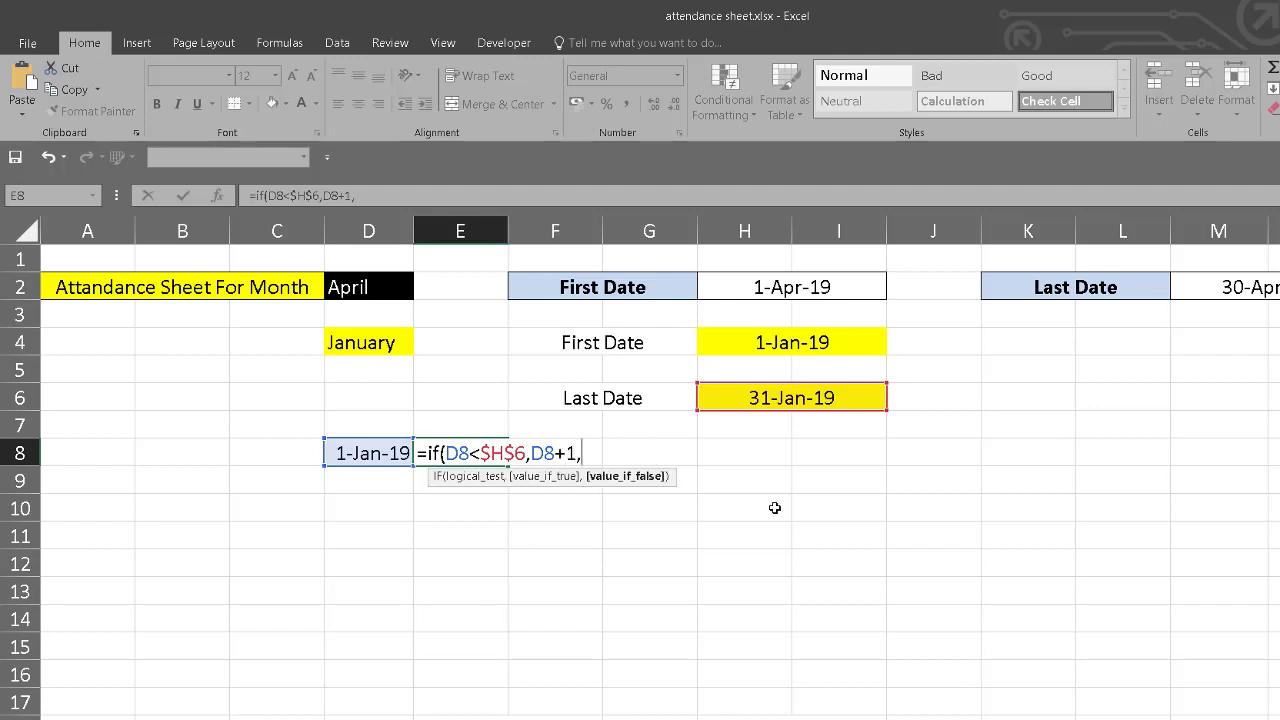
pyautogui.write('""')
pyautogui.write(')')
pyautogui.press('Return')
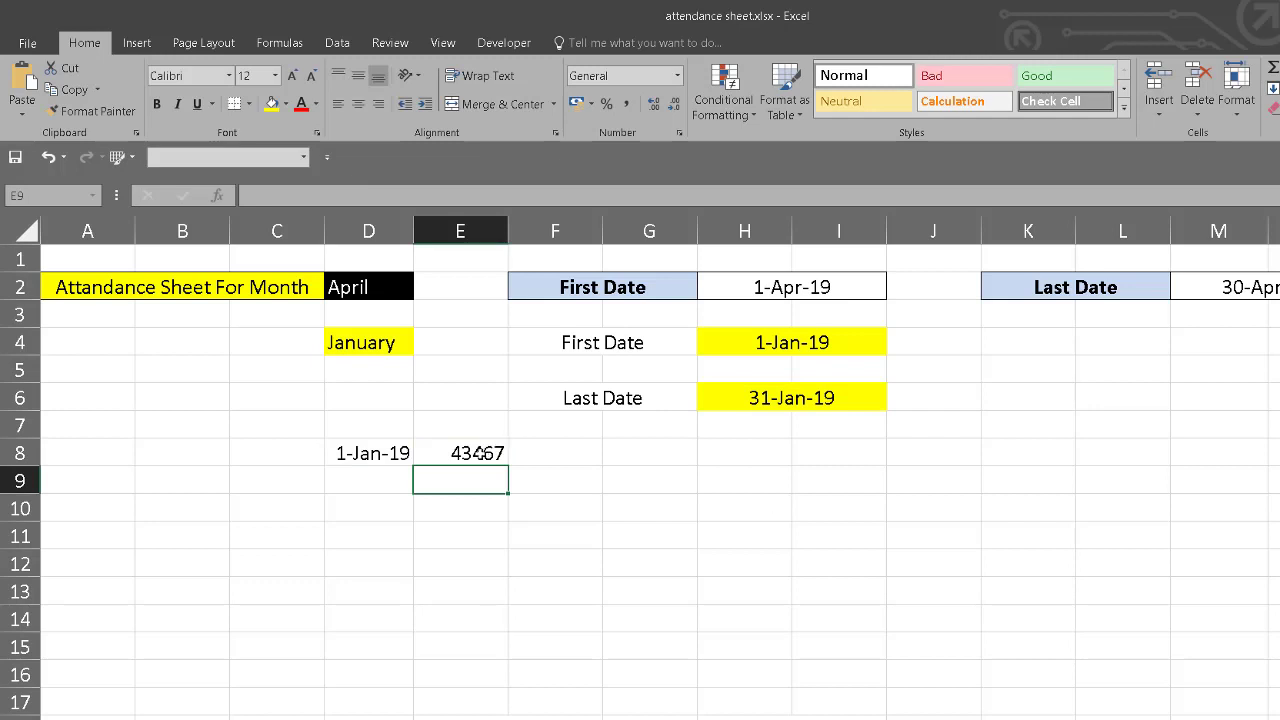
pyautogui.click(478, 453)
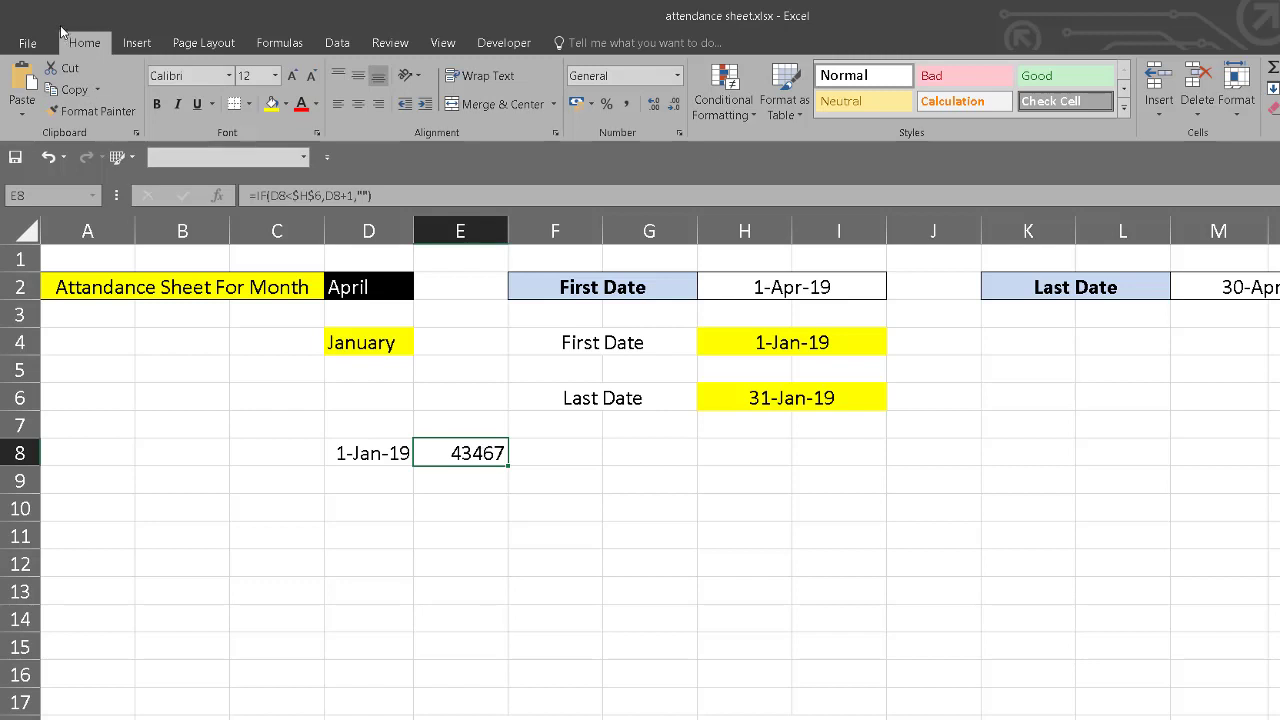
# Step: Format E8 as a 14-Mar-12 style date
pyautogui.click(679, 134)
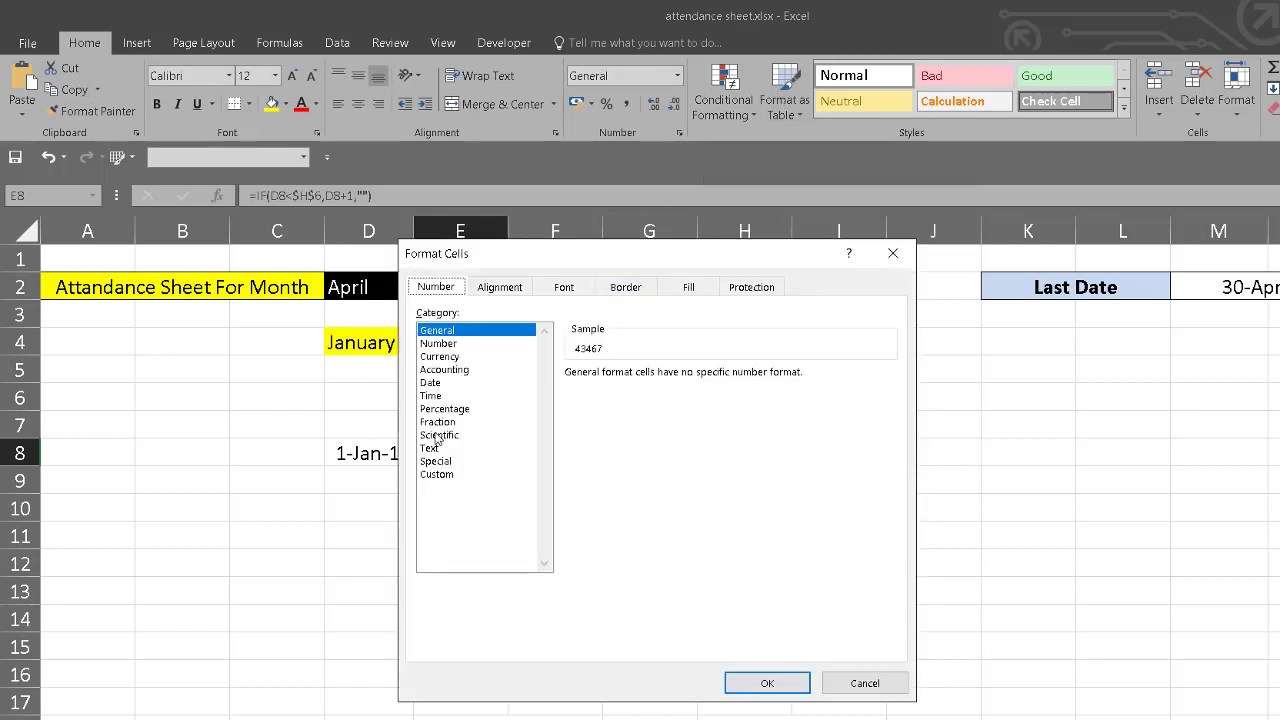
pyautogui.click(432, 383)
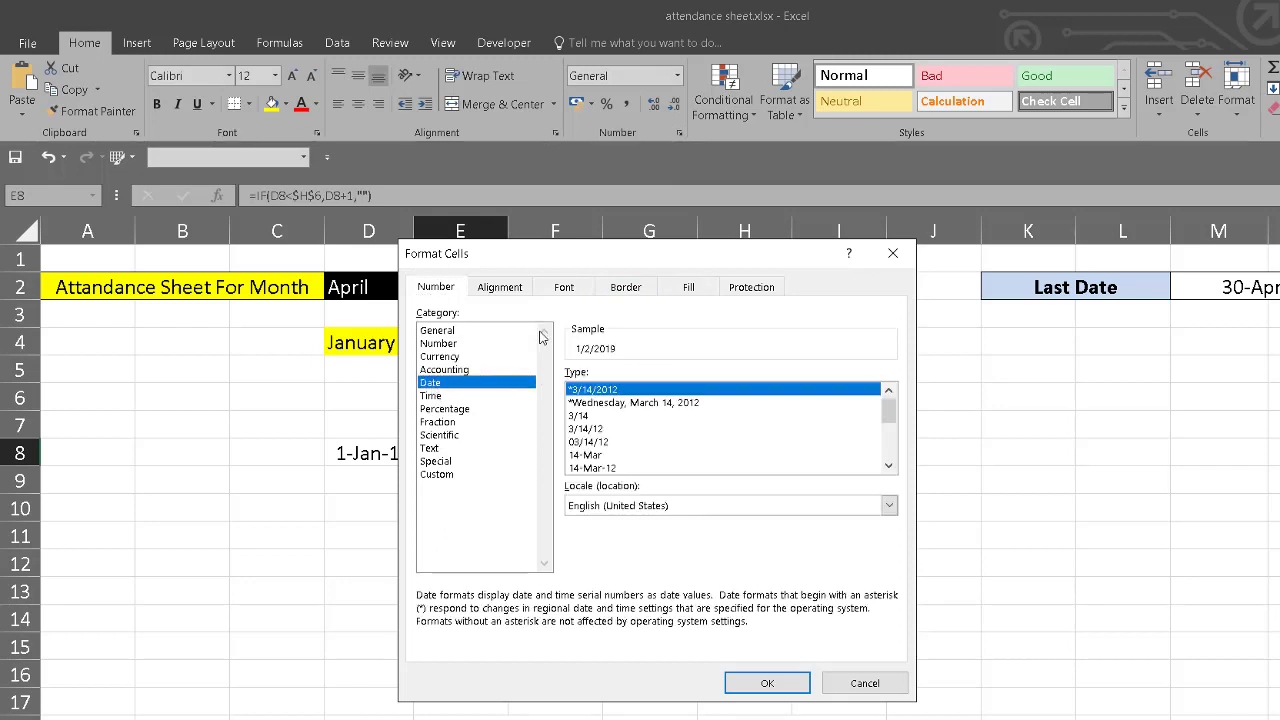
pyautogui.click(614, 469)
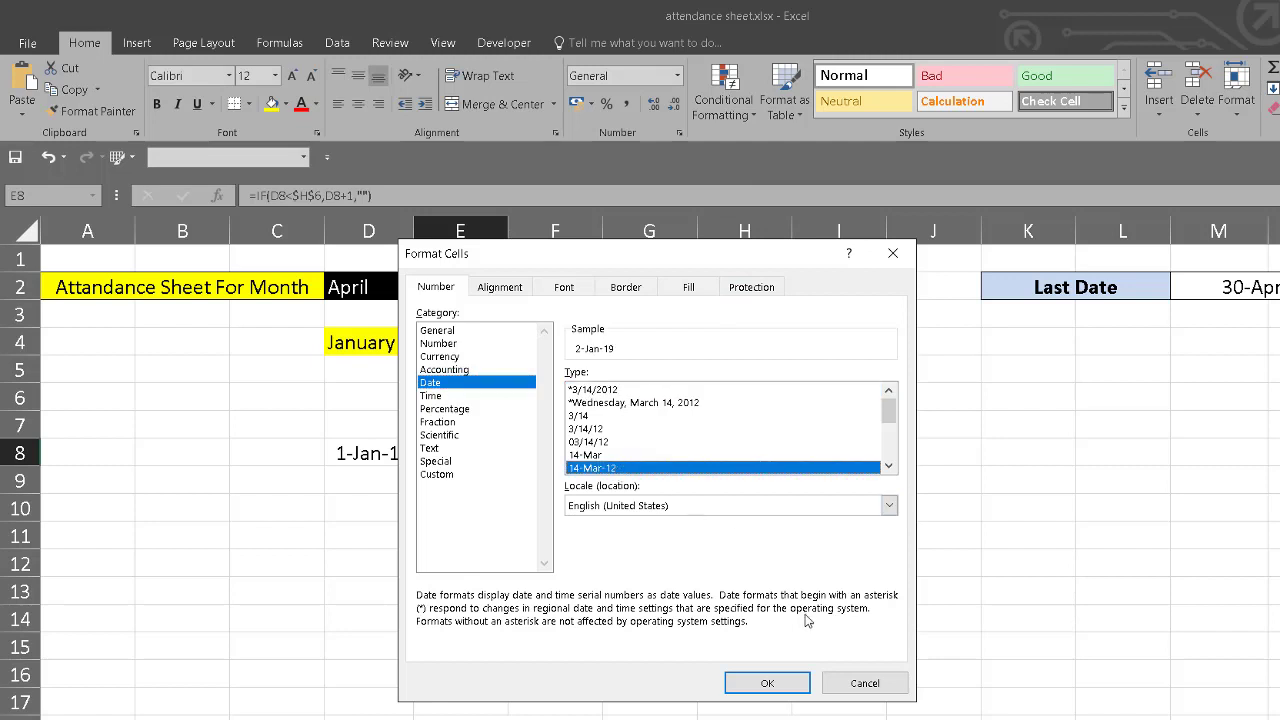
pyautogui.click(767, 684)
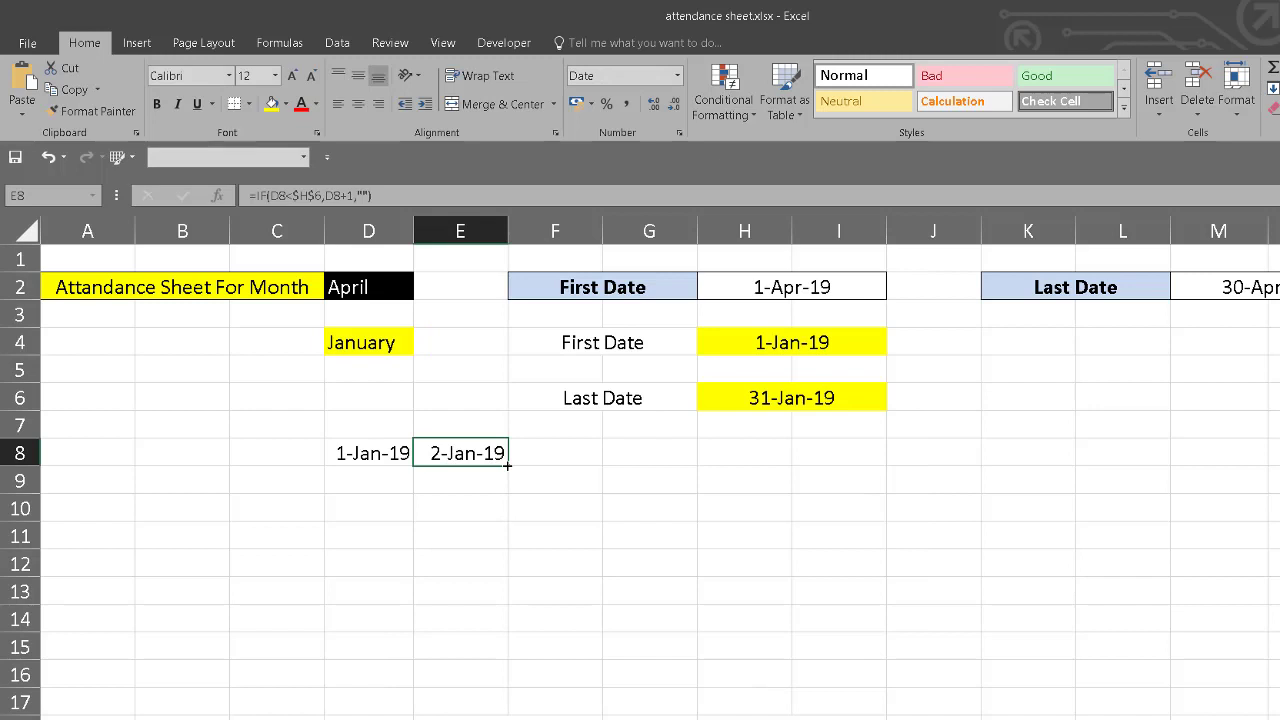
# Step: Fill the E8 formula across row 8 so dates run through 31-Jan-19
pyautogui.moveTo(507, 465); pyautogui.dragTo(1275, 455)
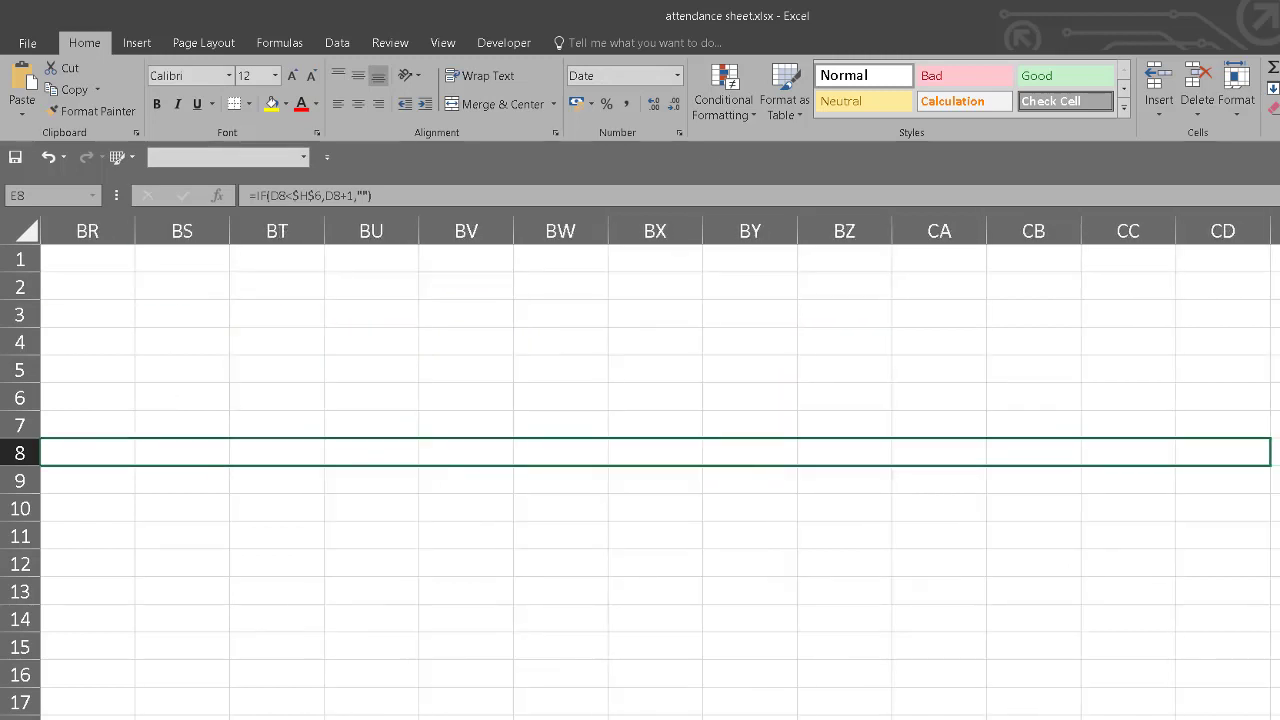
pyautogui.moveTo(1275, 455); pyautogui.dragTo(1273, 469)
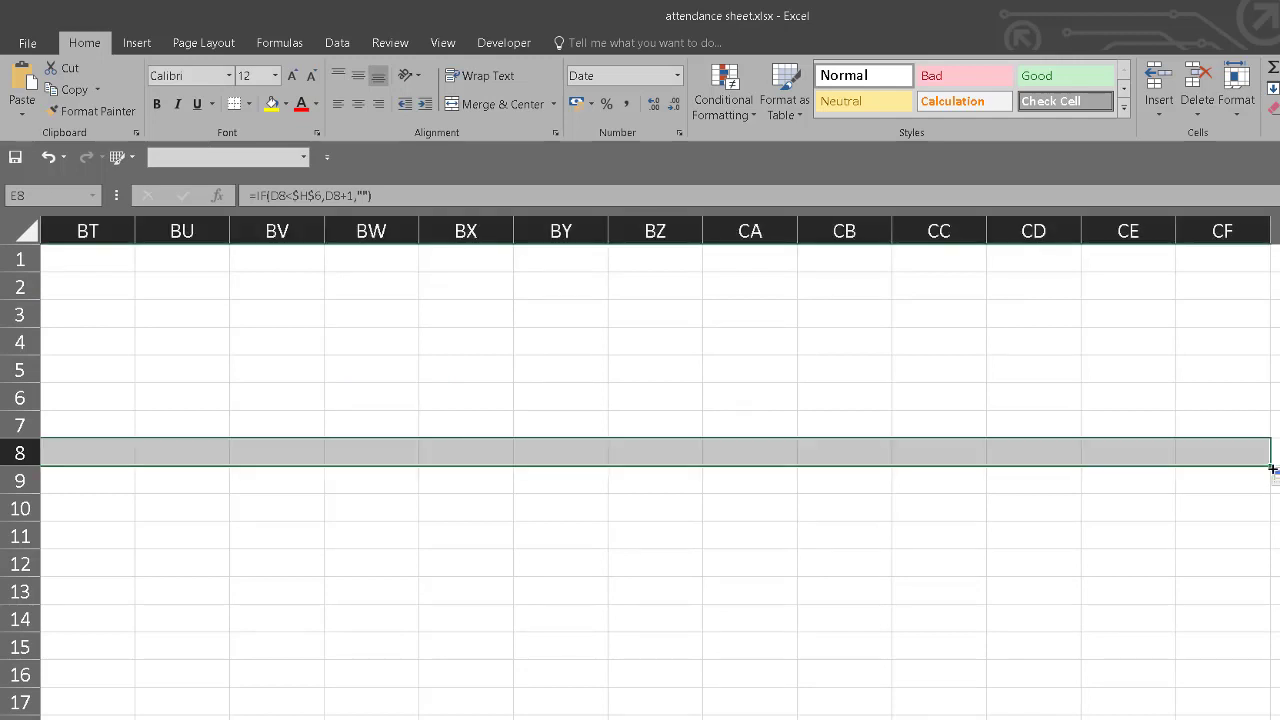
pyautogui.hscroll(-6, 960, 500)
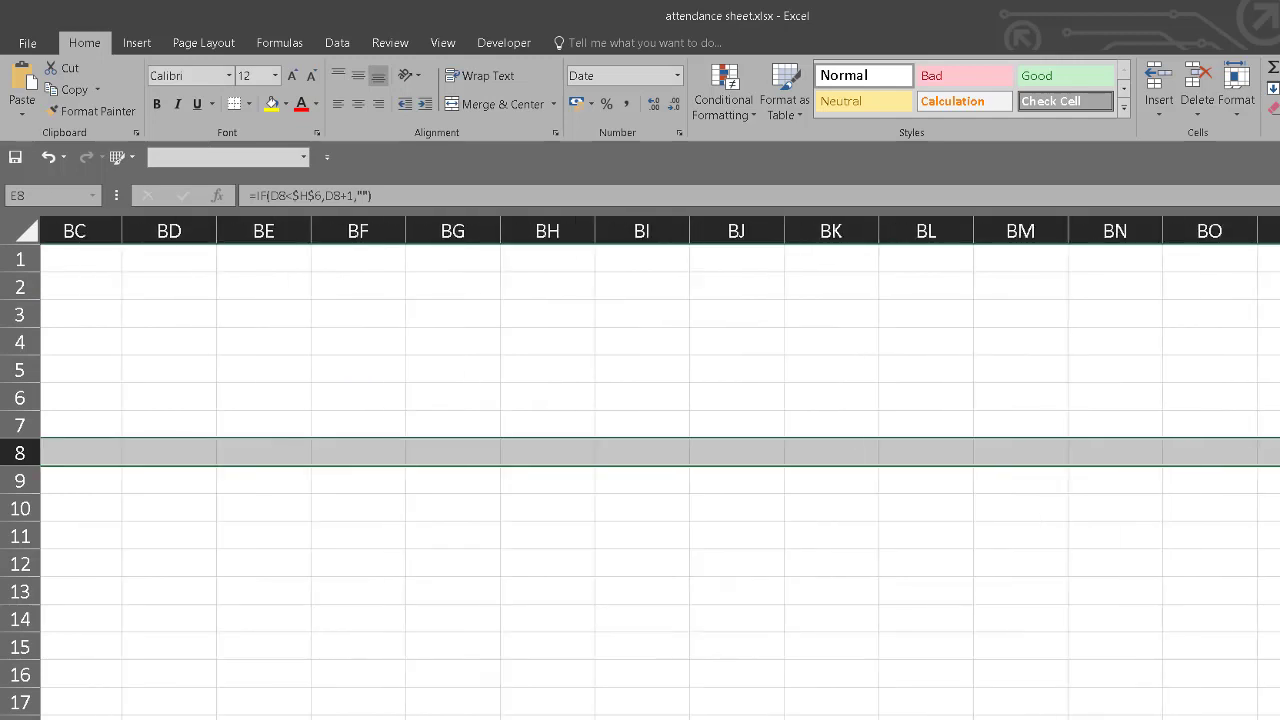
pyautogui.hscroll(-10, 960, 500)
pyautogui.click(953, 458)
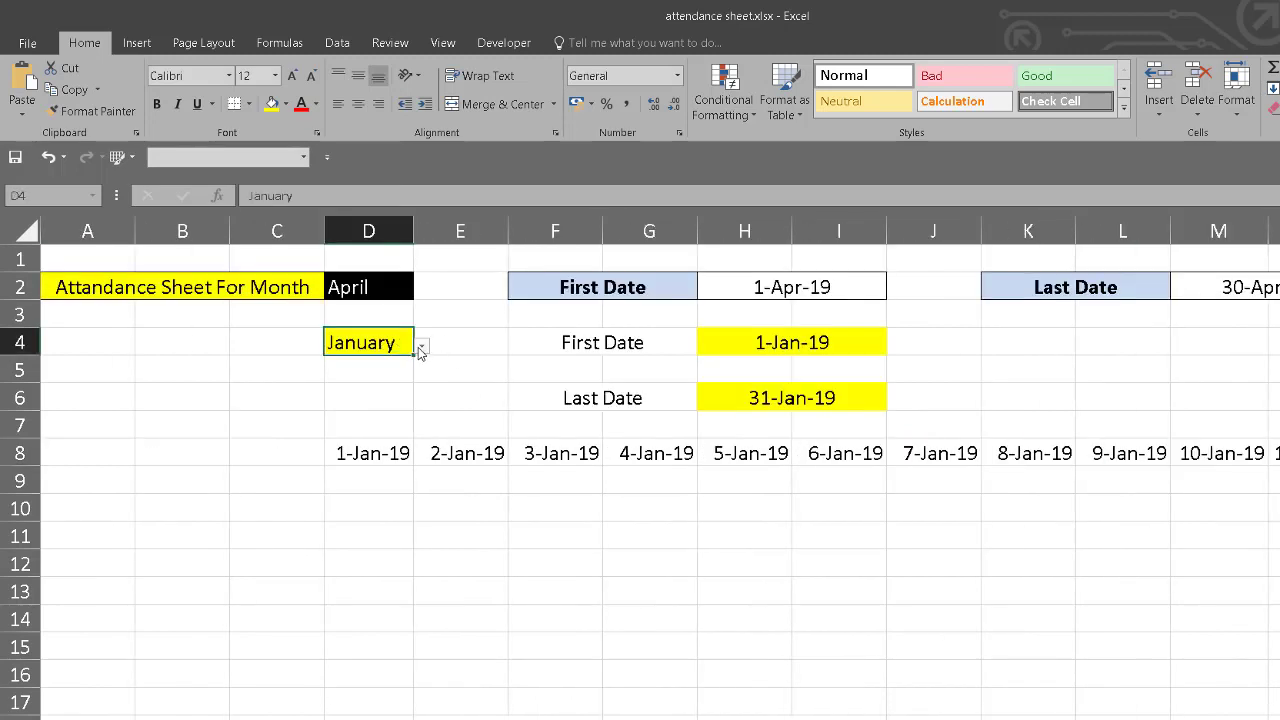
# Step: Choose February from the D4 month dropdown
pyautogui.click(421, 346)
pyautogui.click(358, 386)
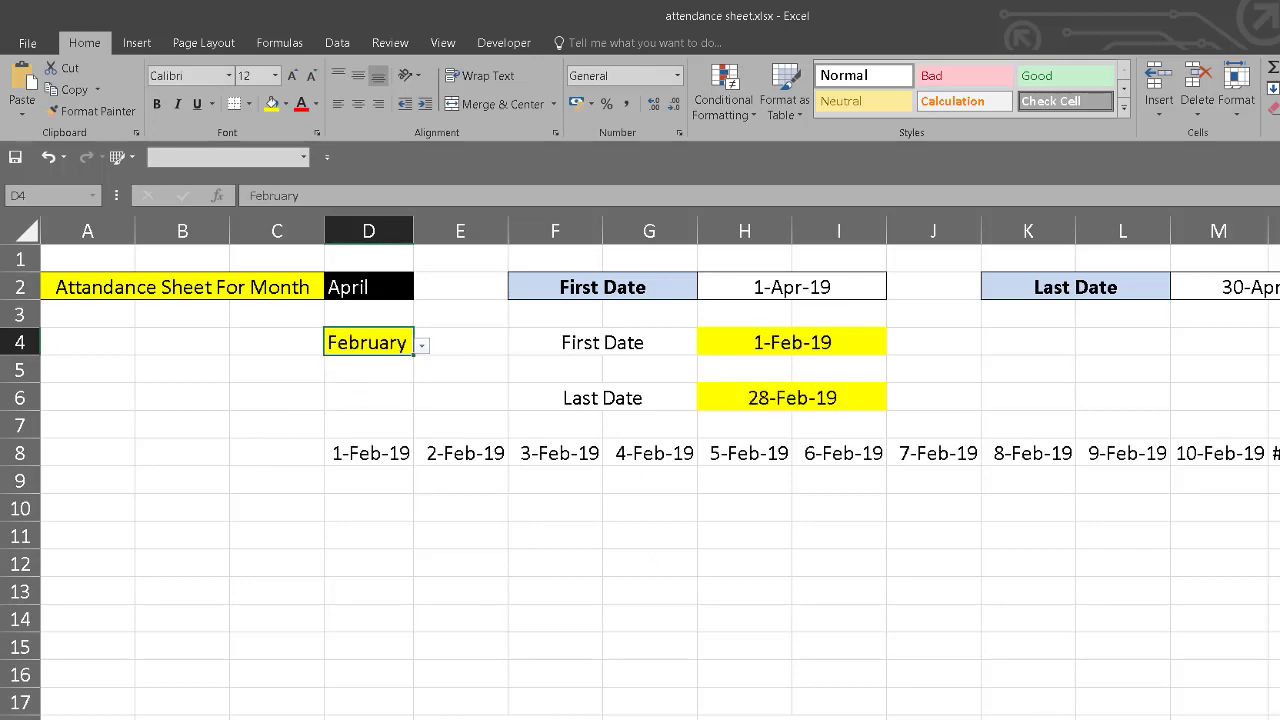
pyautogui.hscroll(2, 660, 468)
pyautogui.hscroll(2, 660, 468)
pyautogui.hscroll(1, 660, 468)
pyautogui.hscroll(-5, 660, 468)
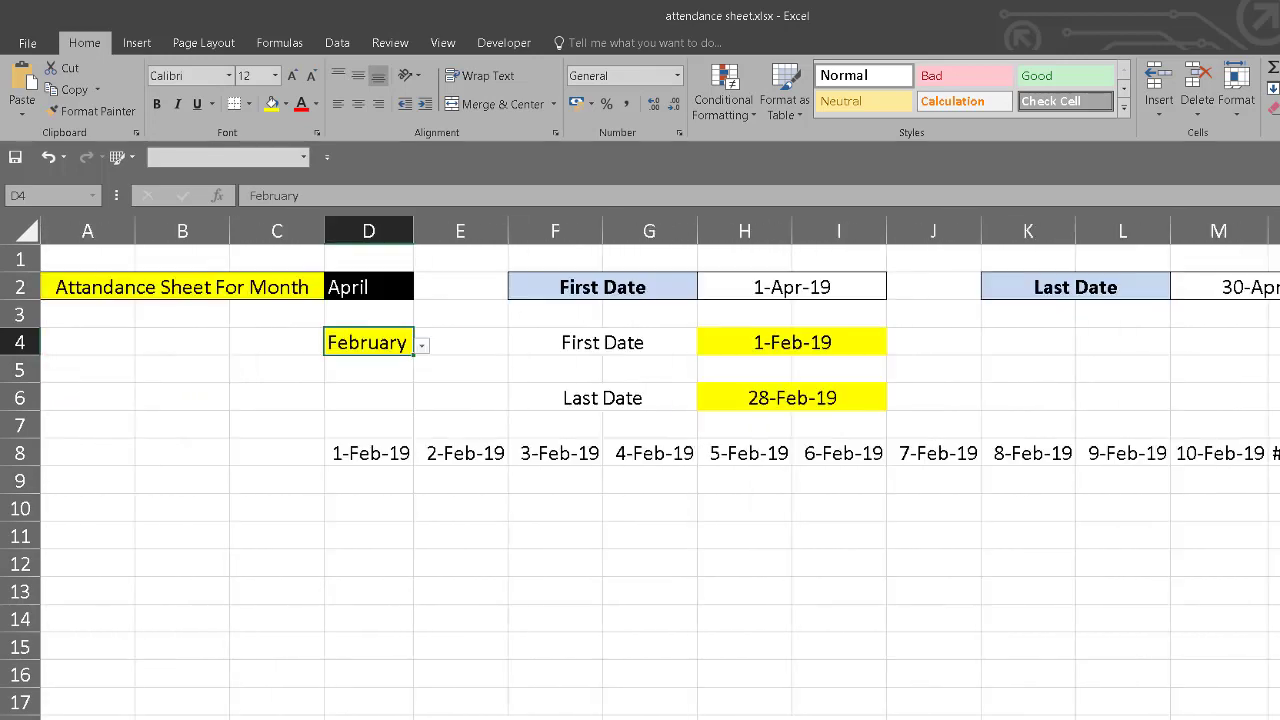
# Step: Autofit all column widths and confirm row 8 ends at 28-Feb-19
pyautogui.click(18, 226)
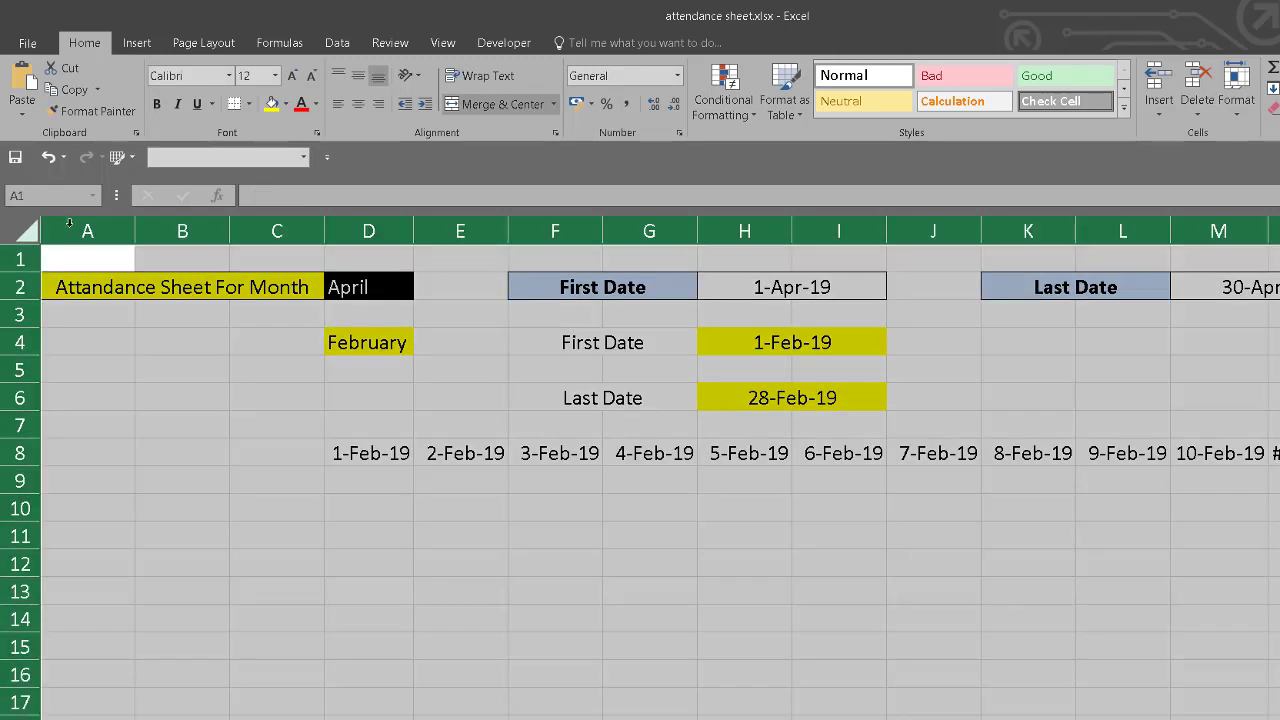
pyautogui.doubleClick(134, 229)
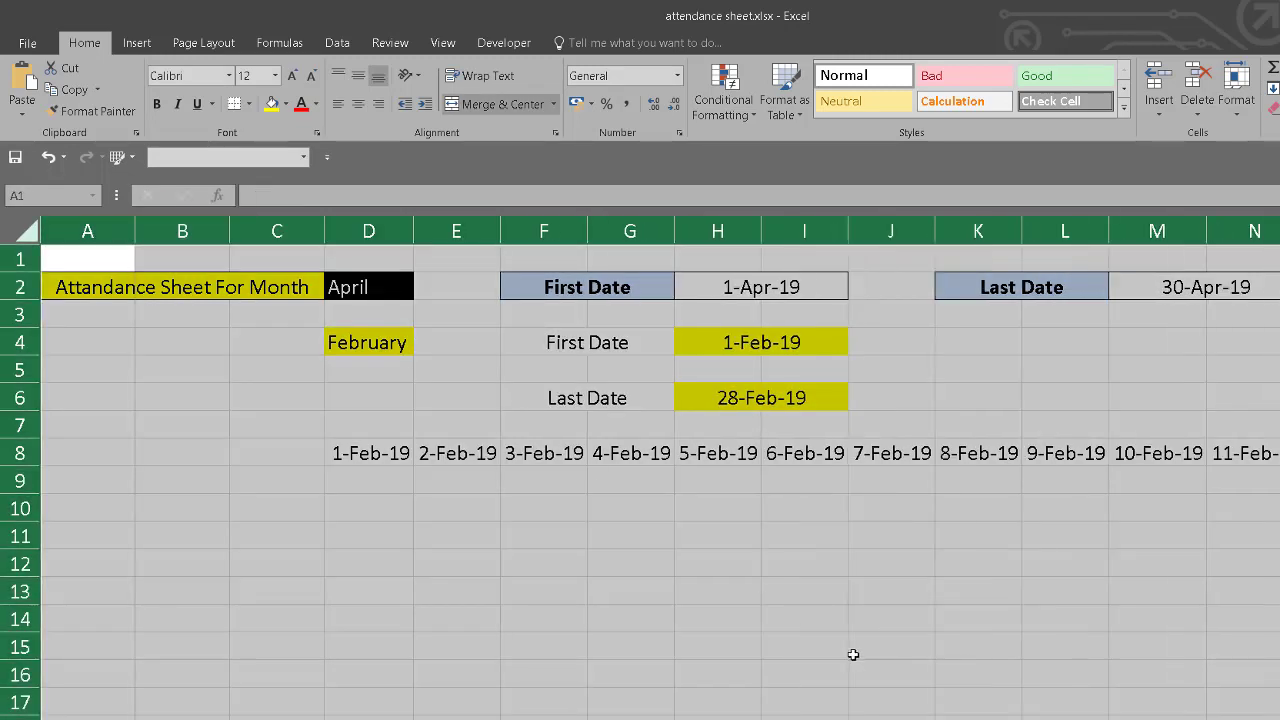
pyautogui.hscroll(3, 1144, 716)
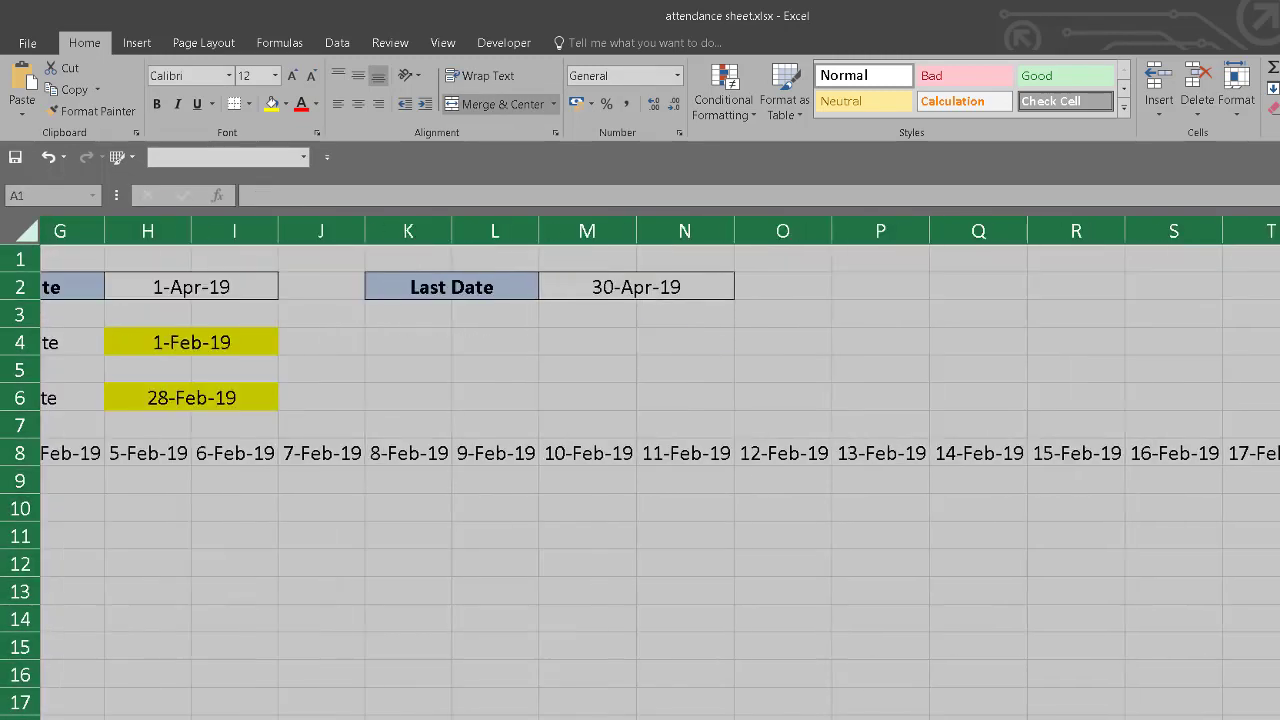
pyautogui.hscroll(2, 1144, 716)
pyautogui.click(883, 533)
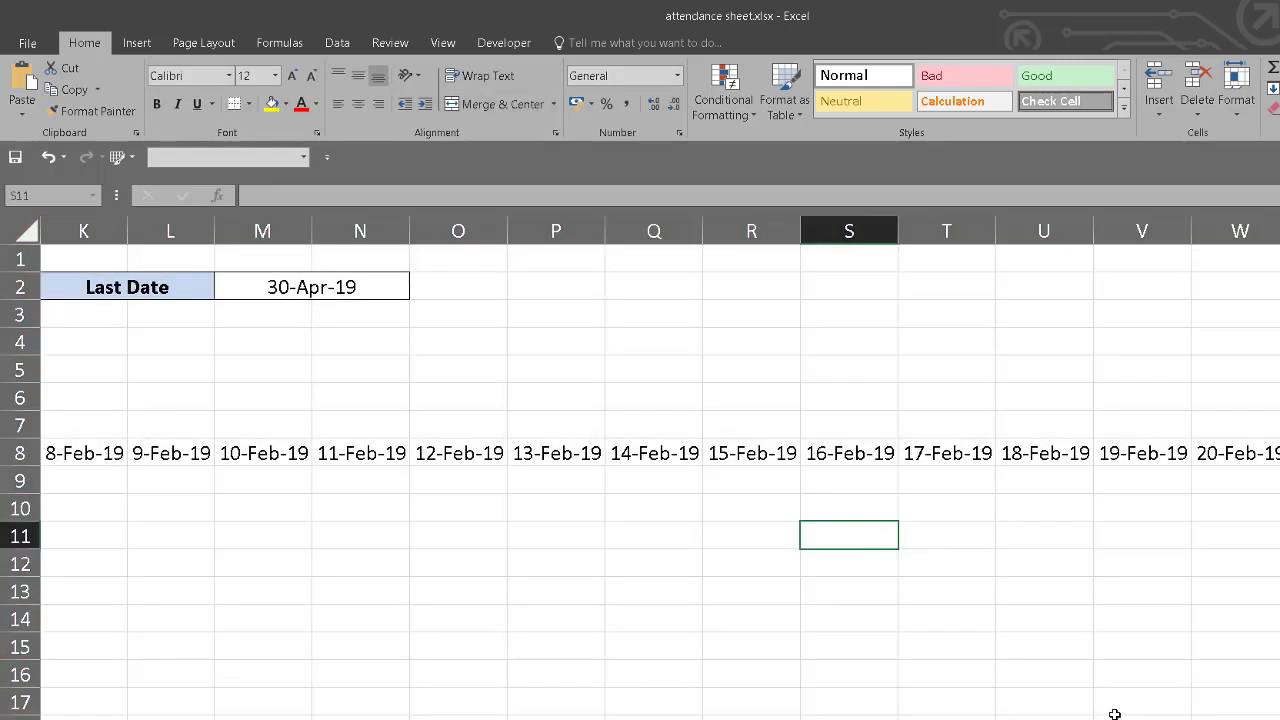
pyautogui.hscroll(4, 1114, 714)
pyautogui.hscroll(1, 1114, 714)
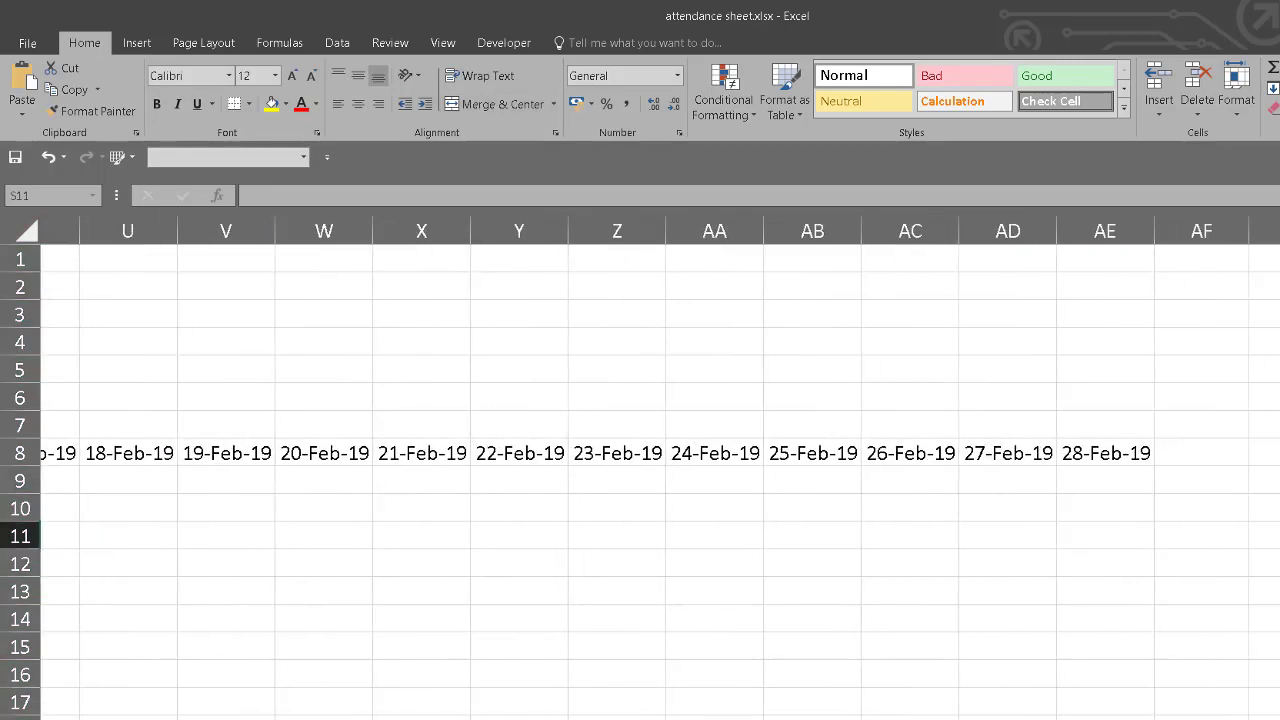
pyautogui.hscroll(1, 1114, 714)
pyautogui.click(1063, 453)
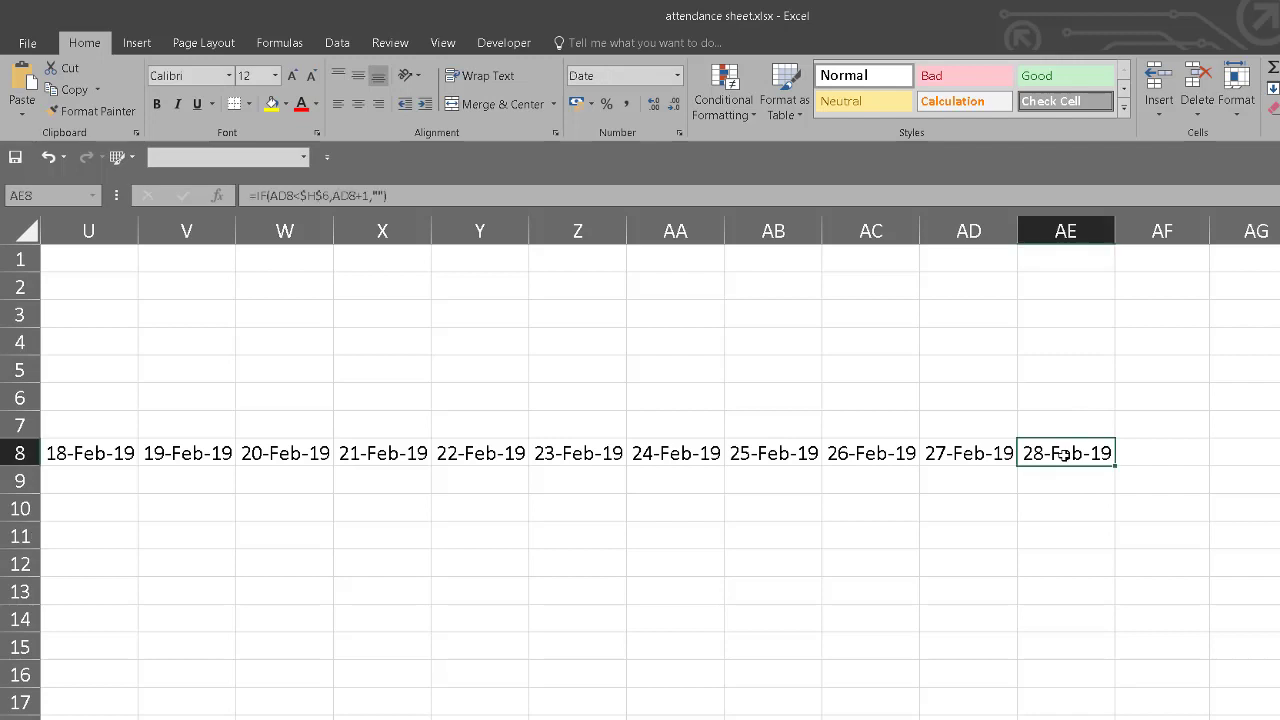
pyautogui.hscroll(-3, 660, 468)
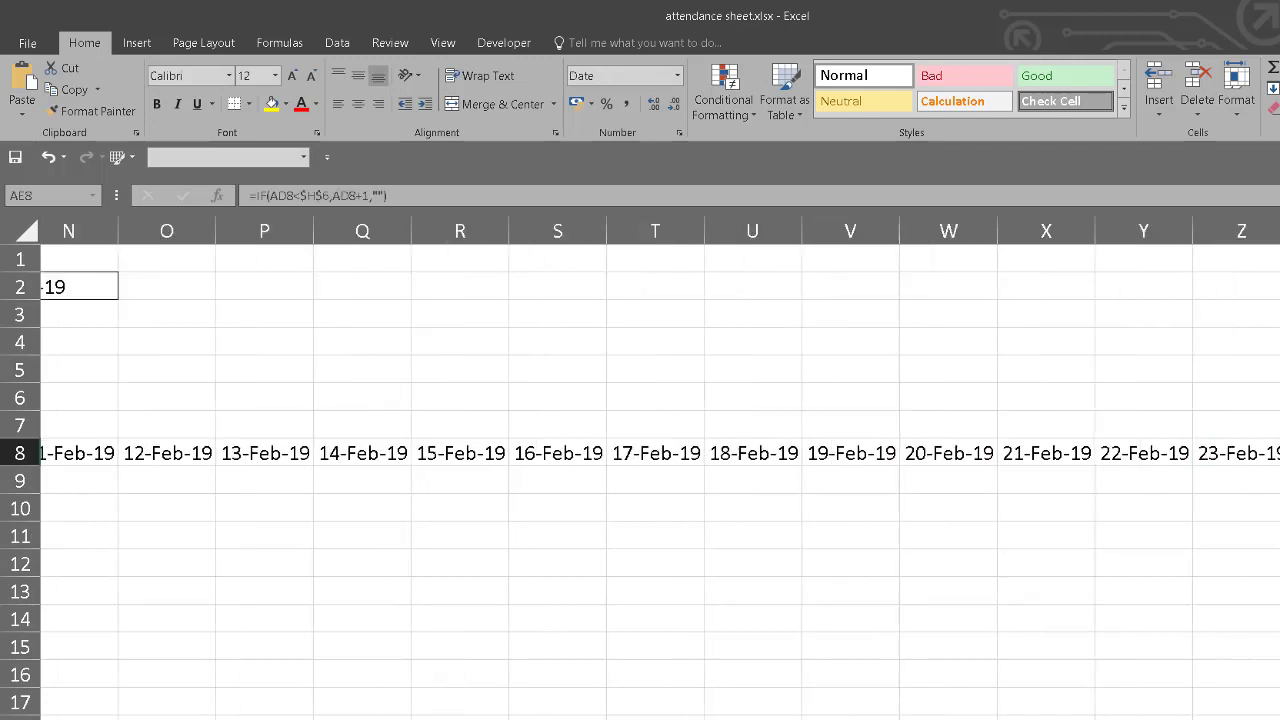
pyautogui.hscroll(-6, 660, 468)
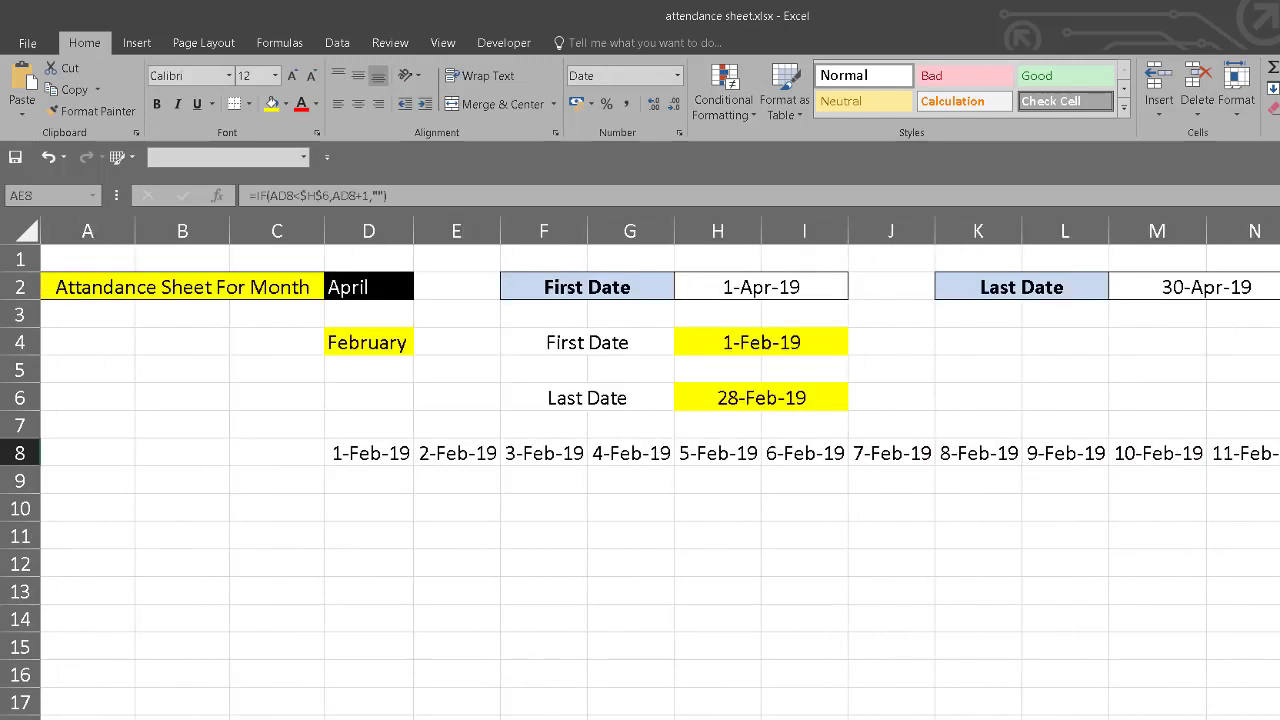
pyautogui.click(404, 341)
# Step: Switch the month to May and widen all columns so the dates display
pyautogui.click(421, 347)
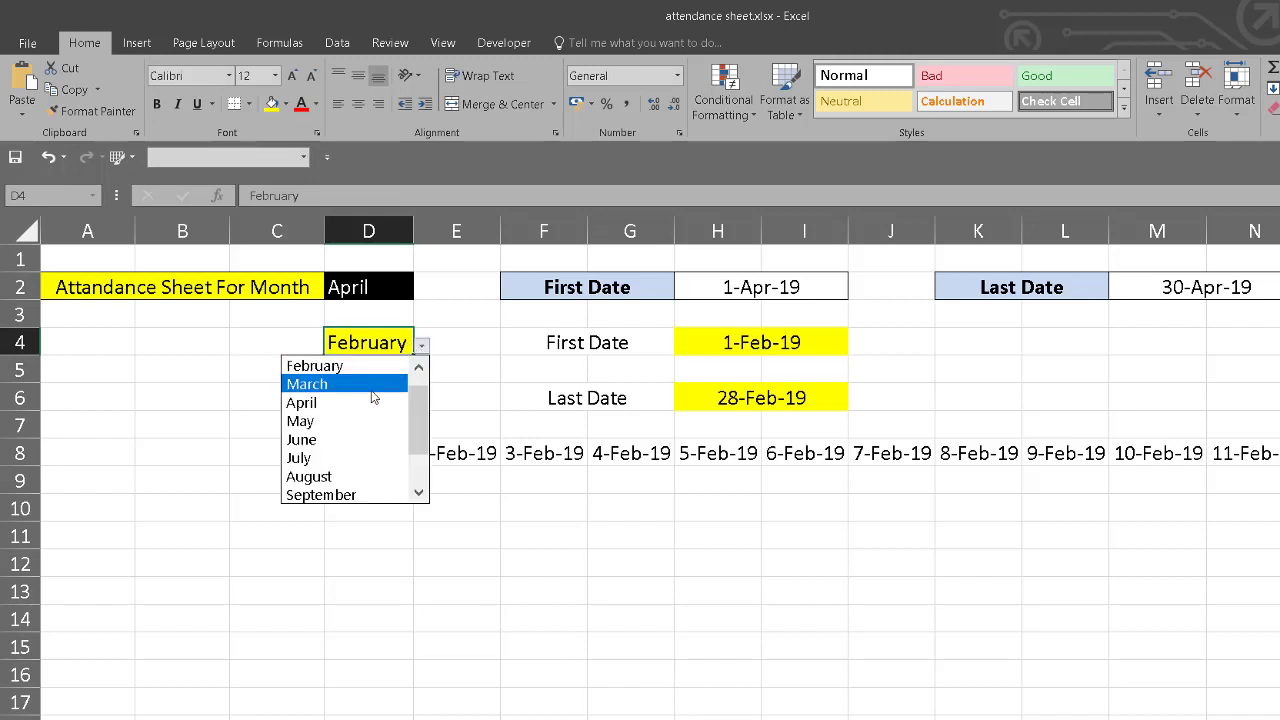
pyautogui.click(352, 421)
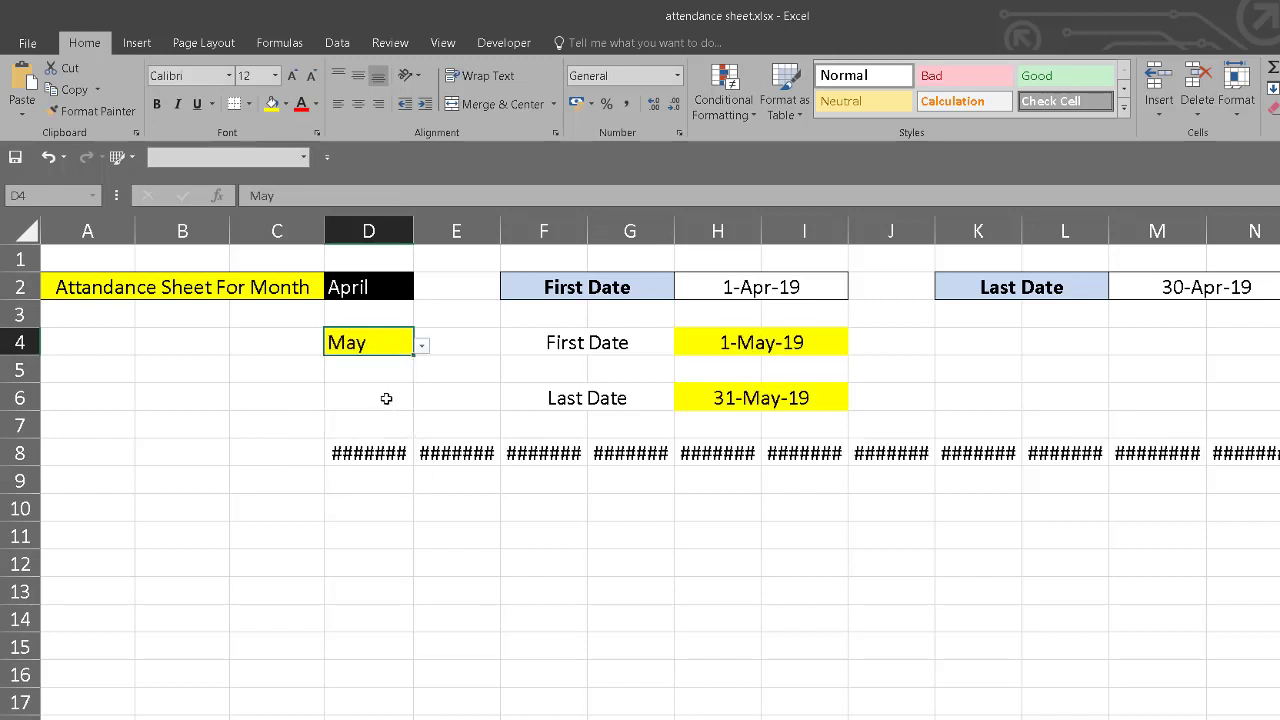
pyautogui.click(22, 231)
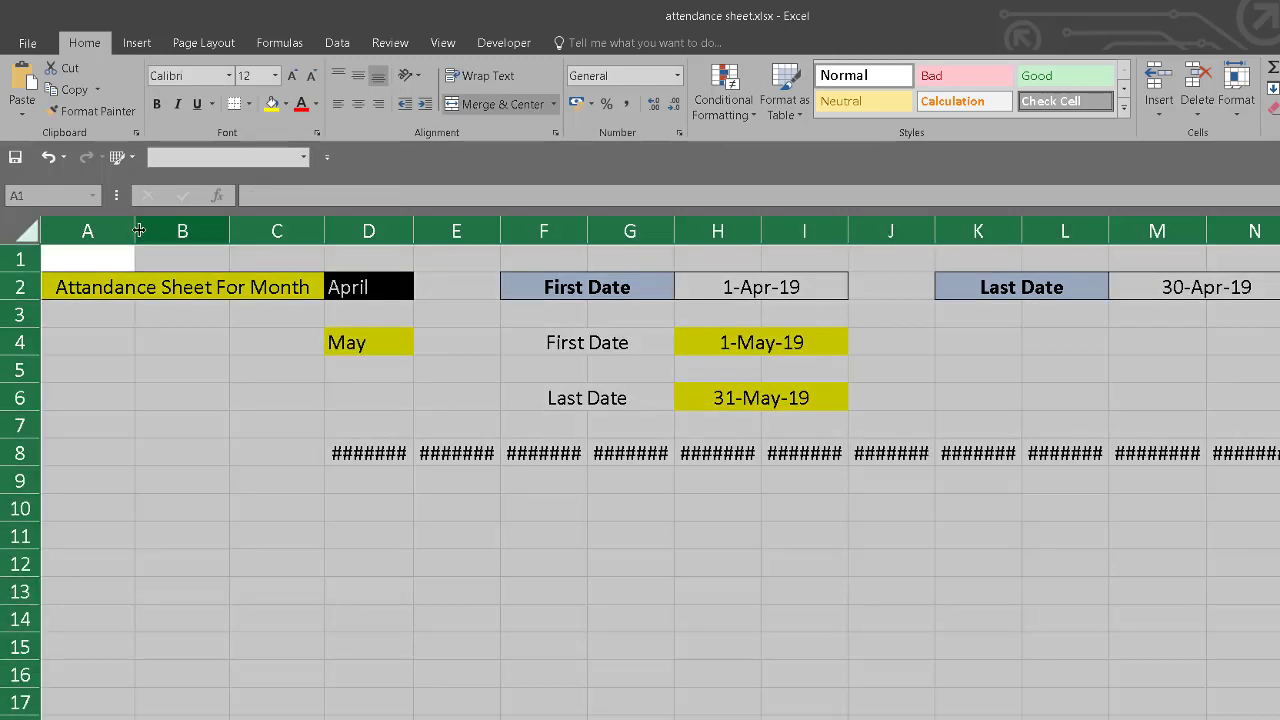
pyautogui.moveTo(229, 231); pyautogui.dragTo(230, 231)
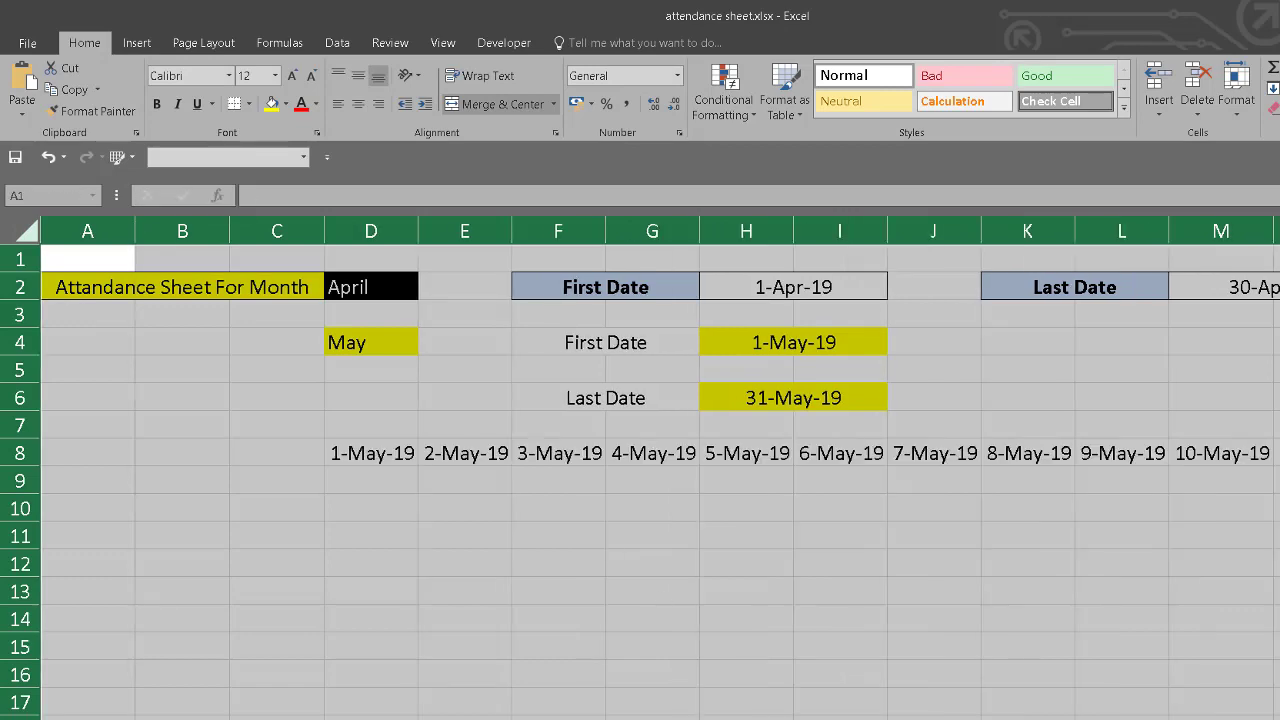
pyautogui.click(877, 668)
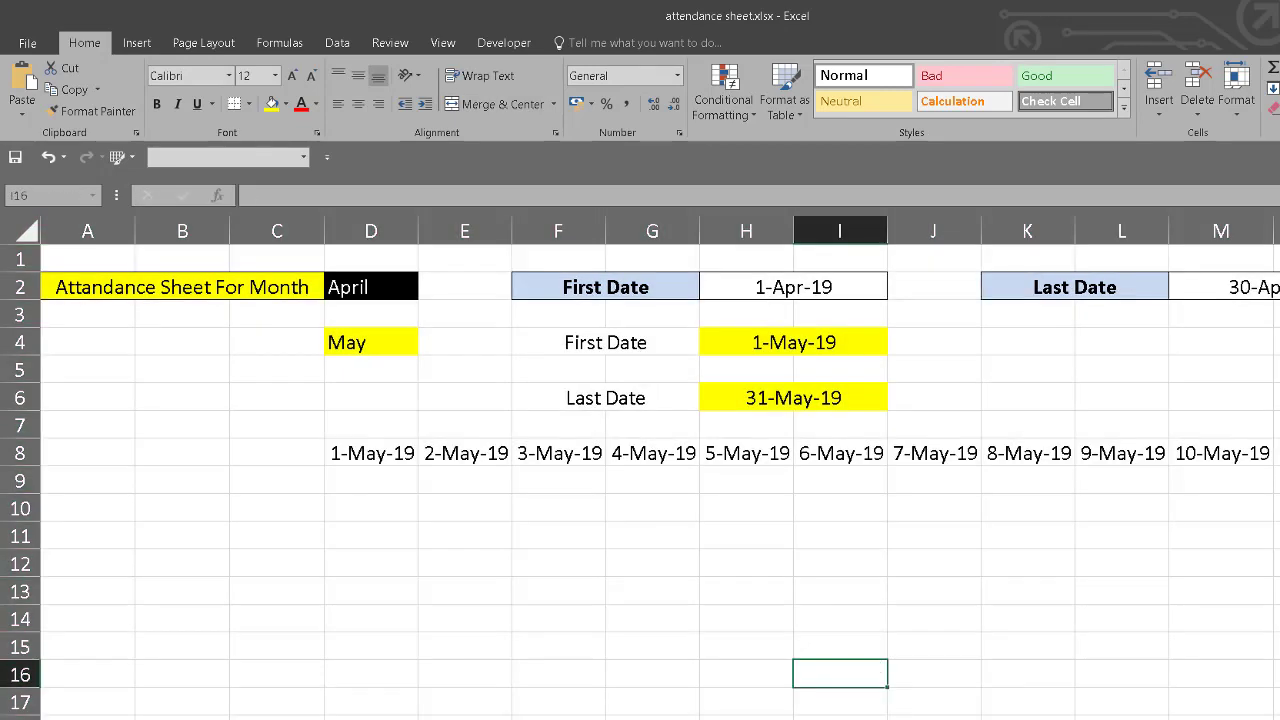
# Step: Confirm row 8 ends with 31-May-19 in AH8 and return to D8
pyautogui.hscroll(2, 660, 468)
pyautogui.hscroll(7, 660, 468)
pyautogui.hscroll(1, 660, 468)
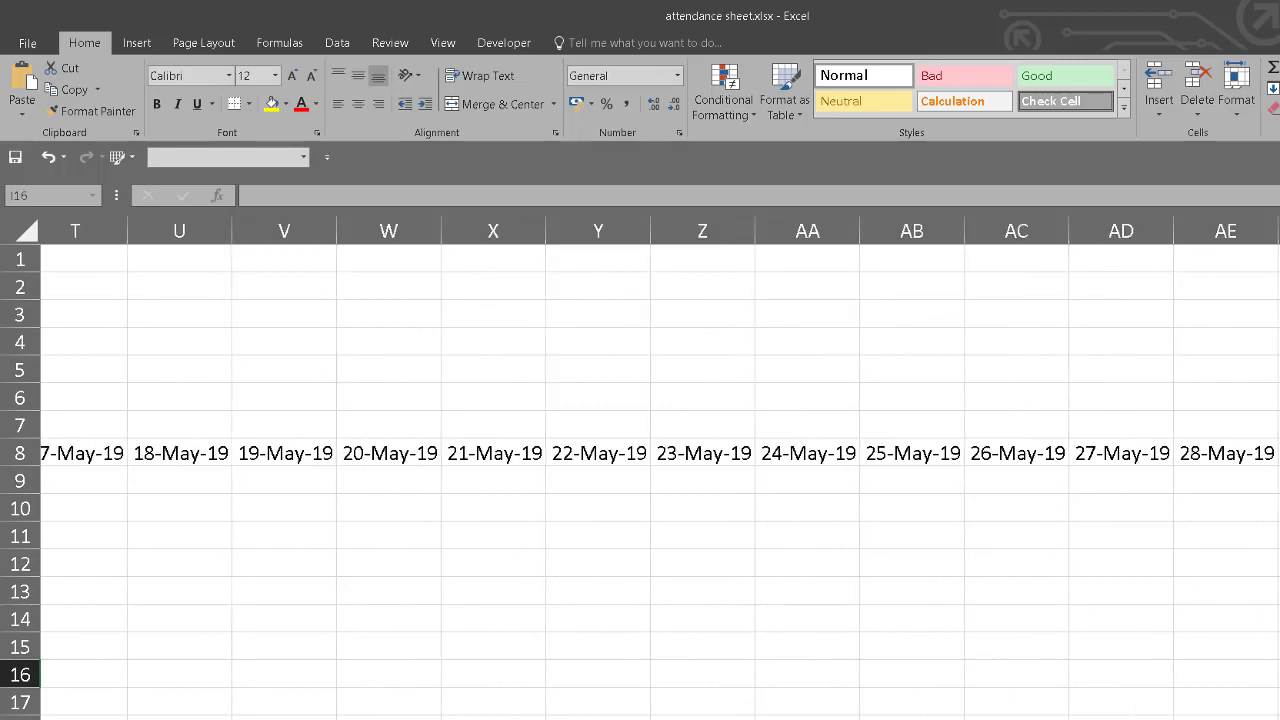
pyautogui.hscroll(2, 660, 468)
pyautogui.hscroll(1, 660, 468)
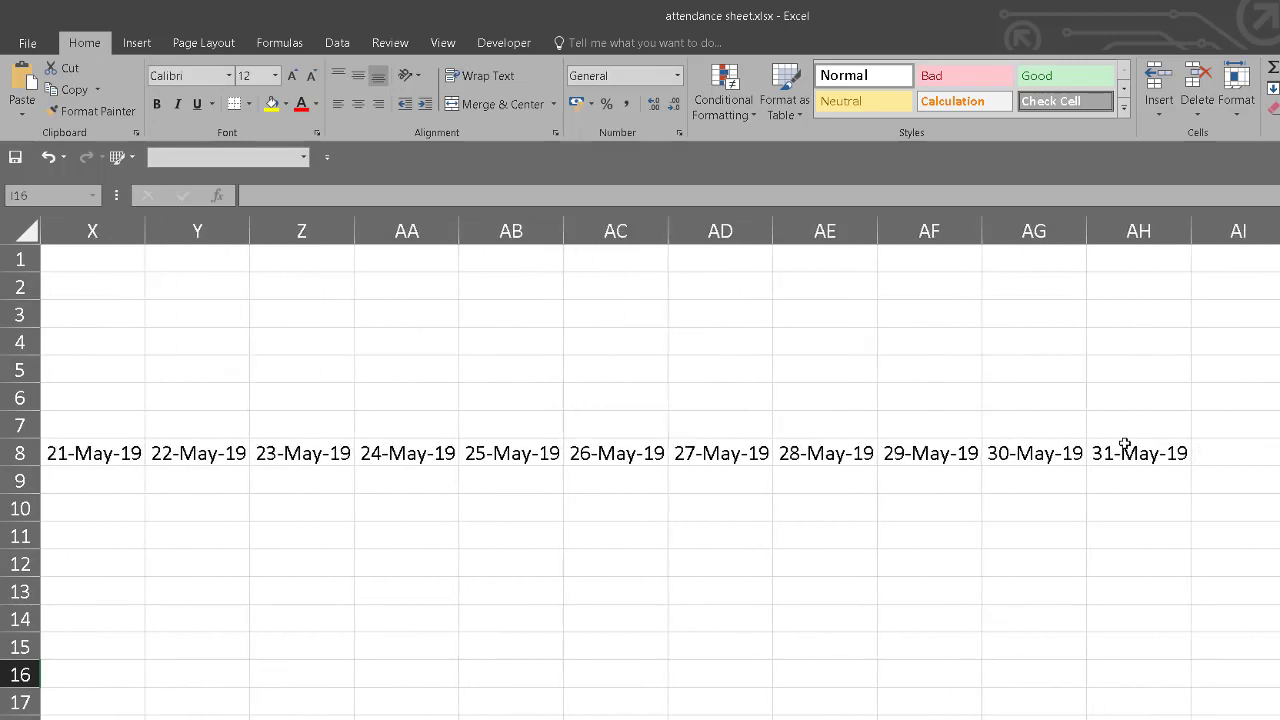
pyautogui.click(1126, 453)
pyautogui.hscroll(-1, 660, 468)
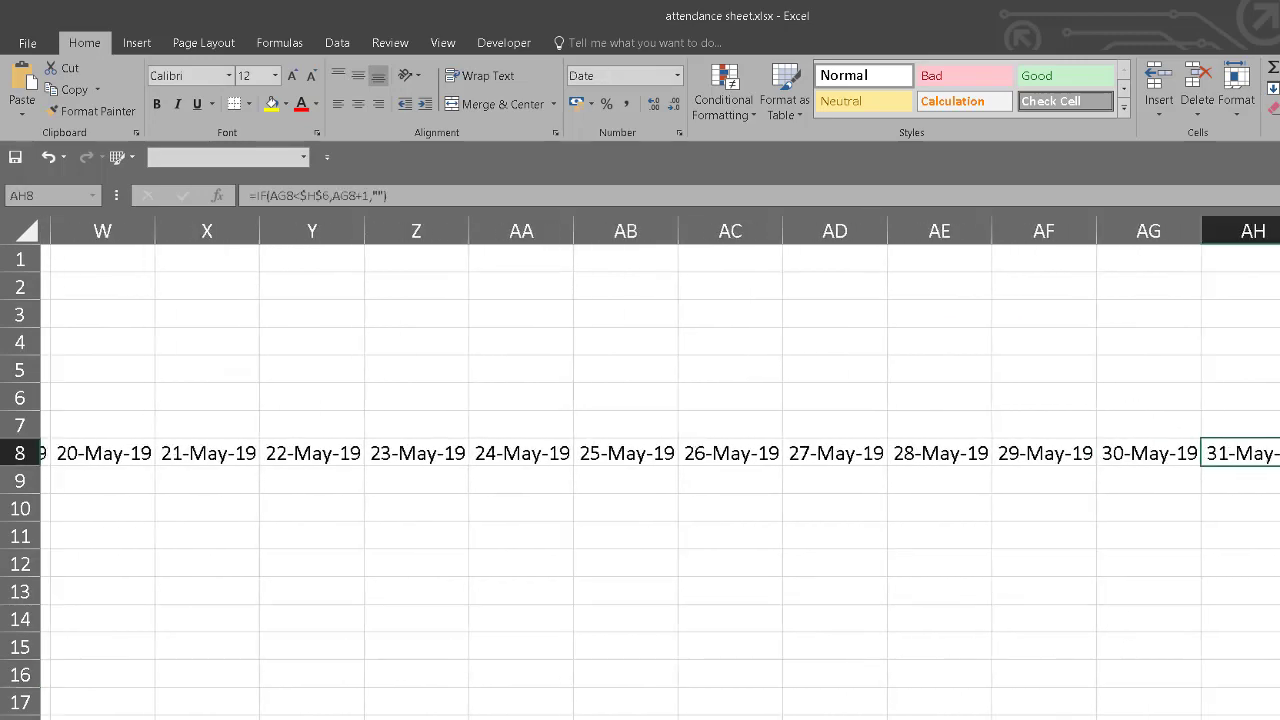
pyautogui.hscroll(-10, 660, 468)
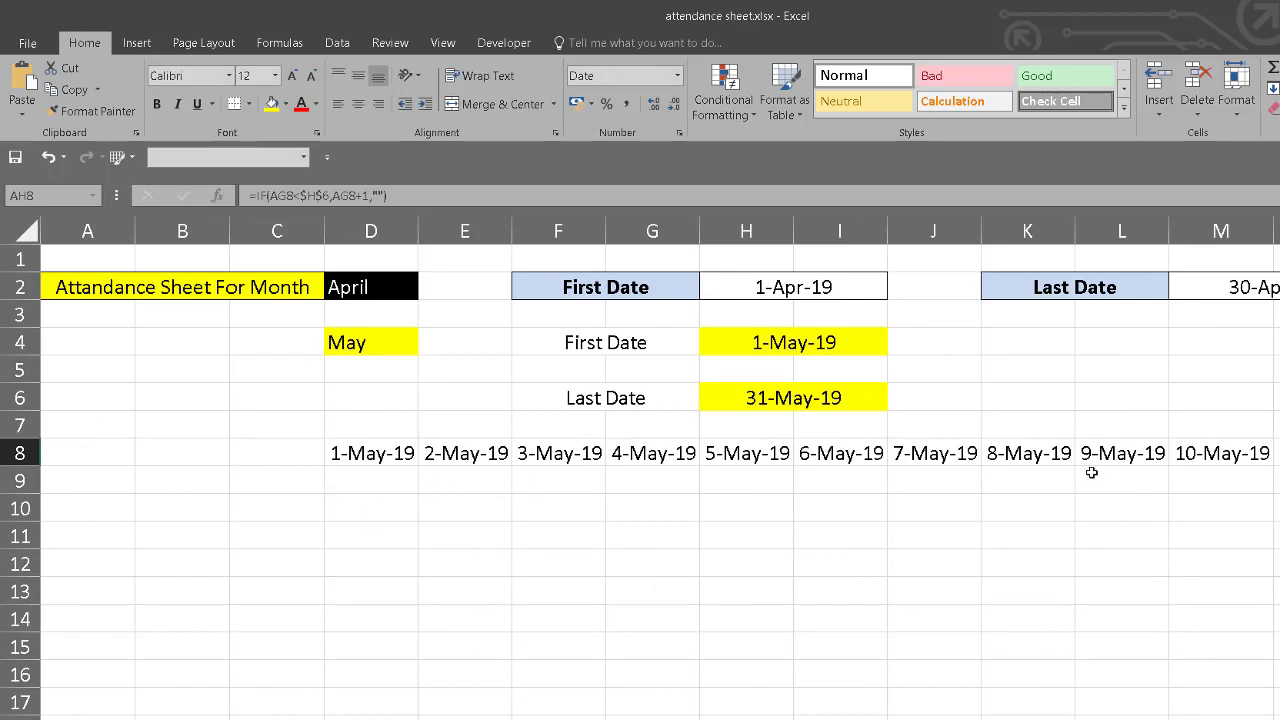
pyautogui.hotkey('ctrl', 'Left')
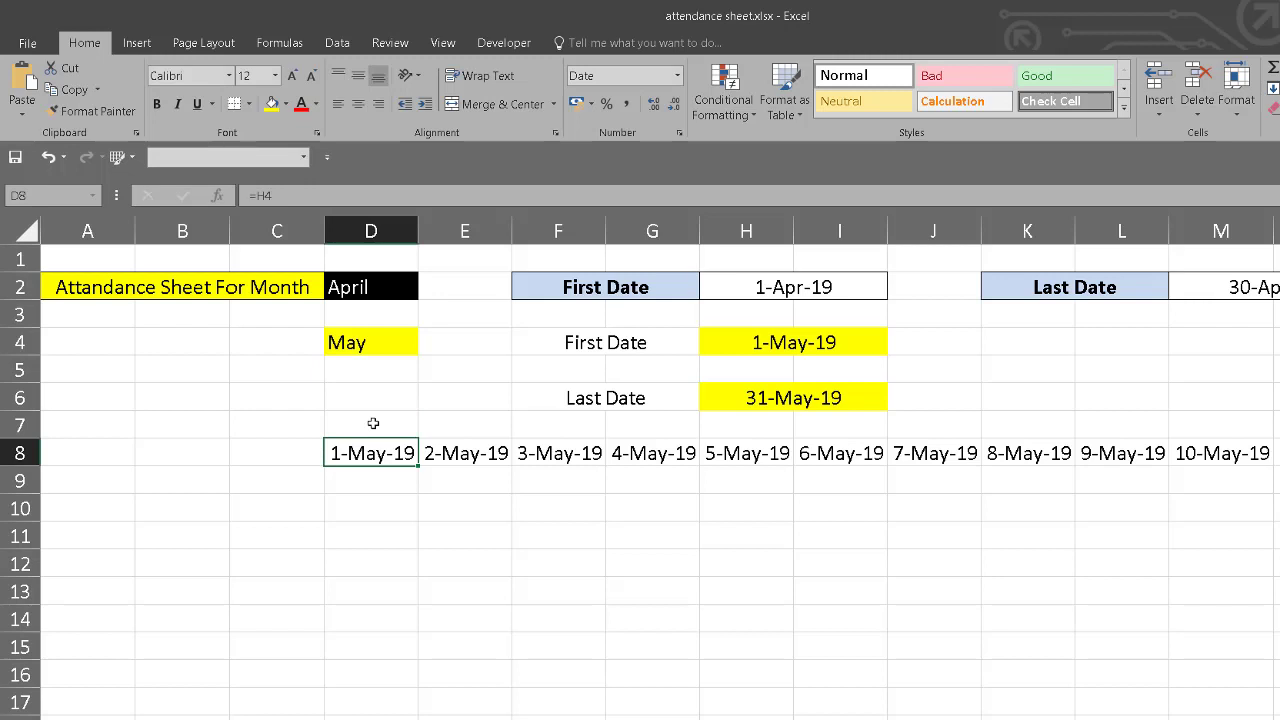
# Step: Set the month in D4 back to January
pyautogui.click(373, 423)
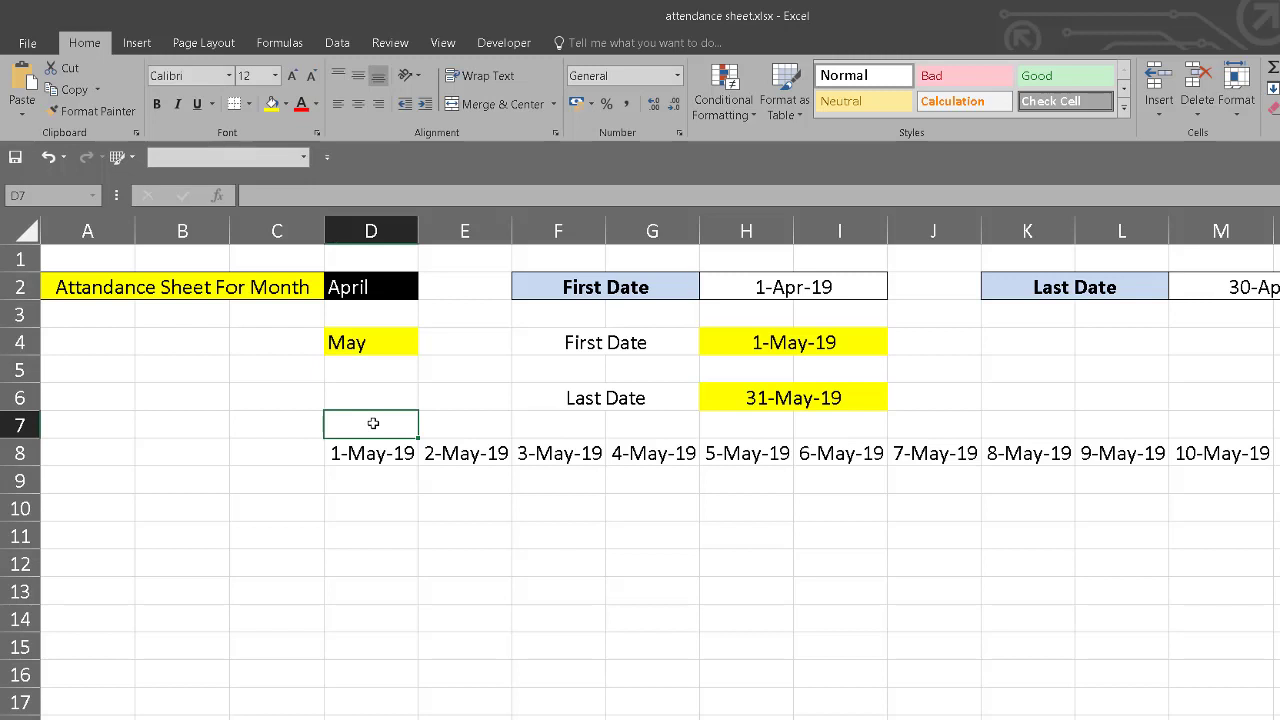
pyautogui.click(389, 347)
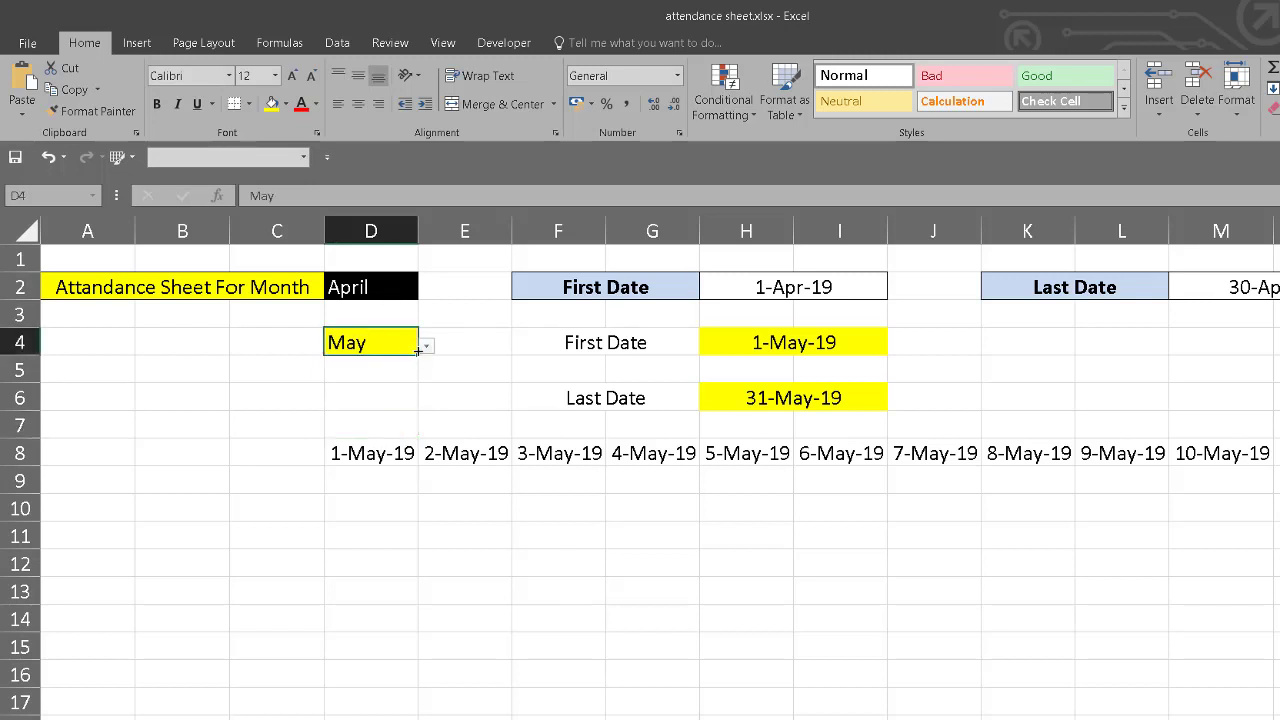
pyautogui.click(426, 346)
pyautogui.moveTo(429, 443); pyautogui.dragTo(425, 395)
pyautogui.click(305, 366)
# Step: Enter =TEXT(D8,"ddd") in D7 to show the weekday Tue
pyautogui.click(375, 427)
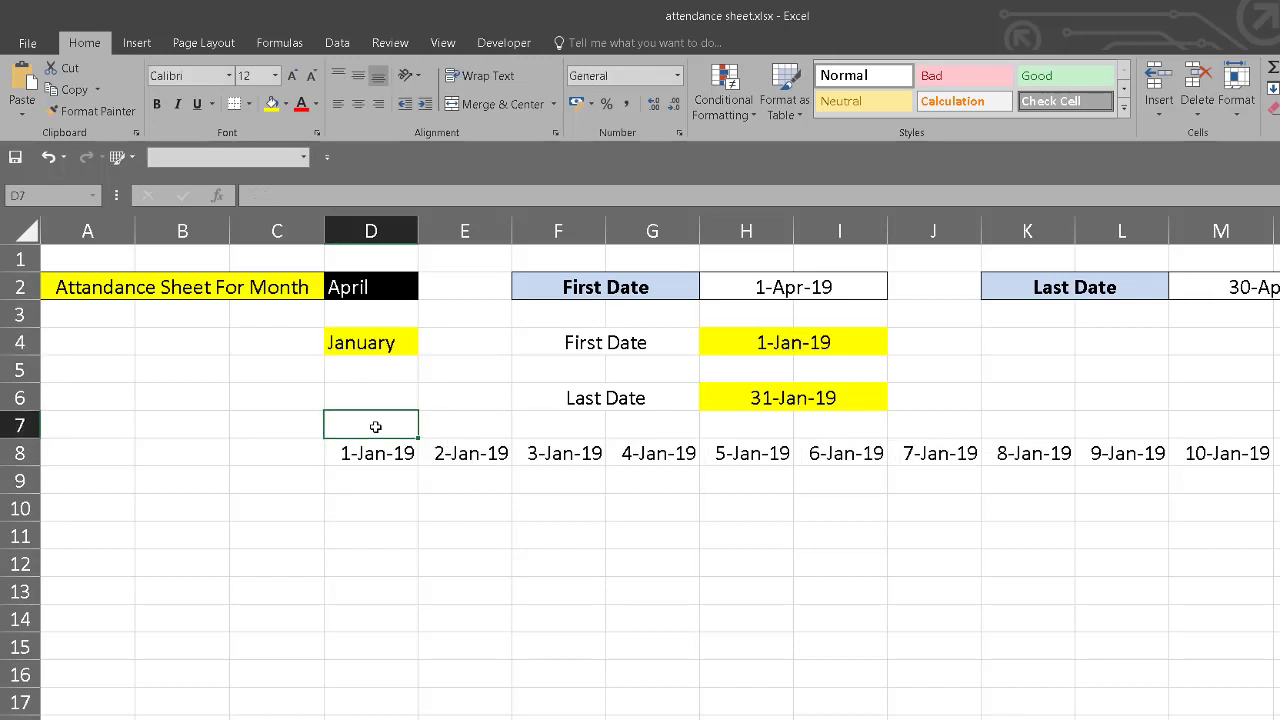
pyautogui.write('=')
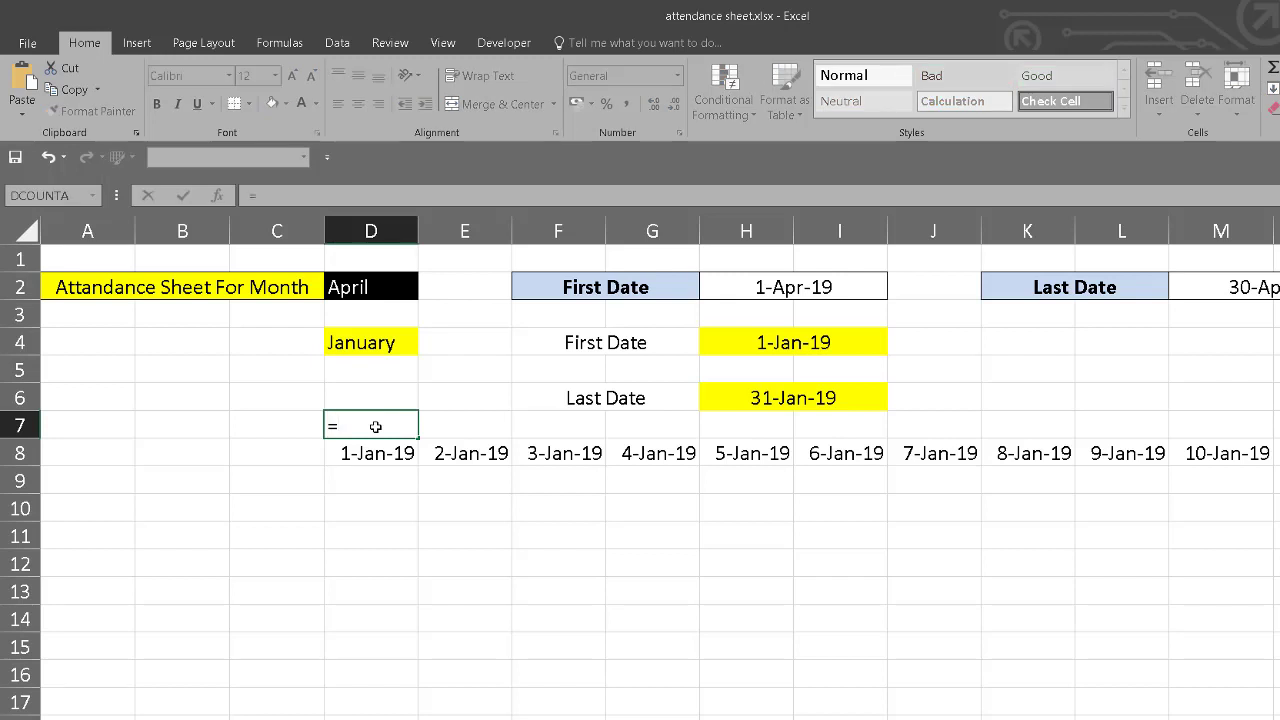
pyautogui.write('te')
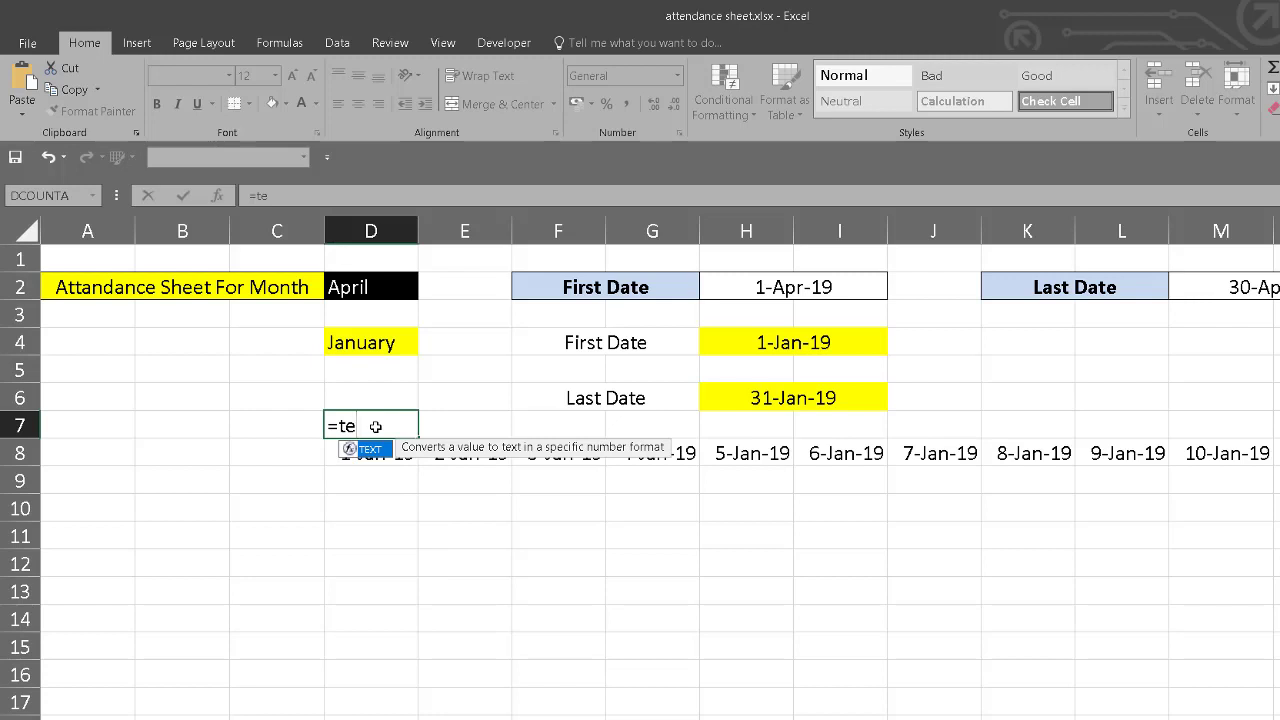
pyautogui.write('xt')
pyautogui.doubleClick(380, 456)
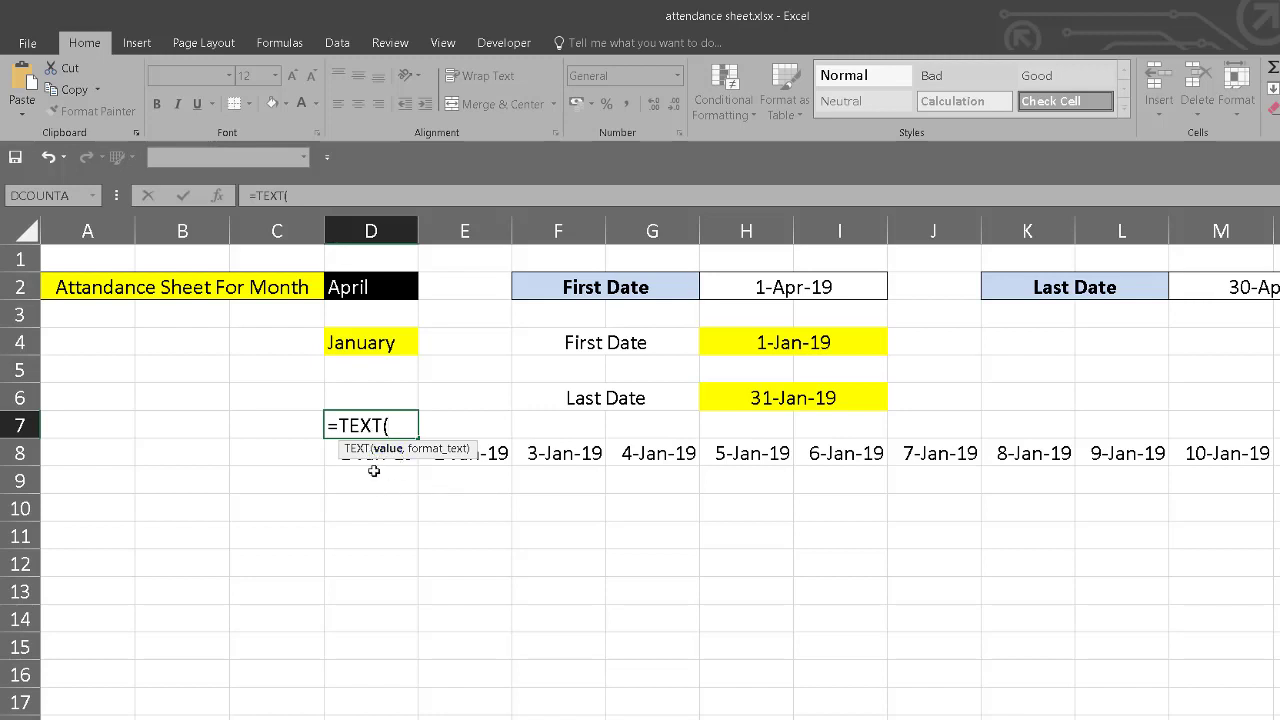
pyautogui.press('Down')
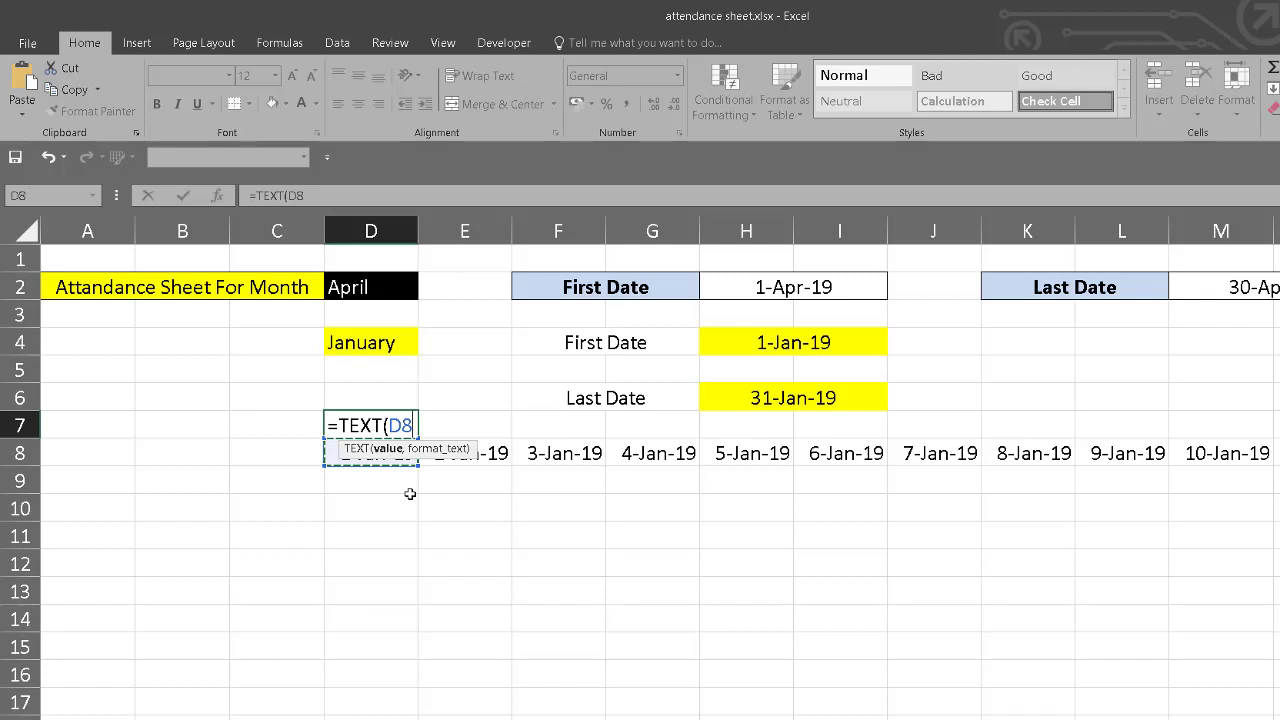
pyautogui.write(',')
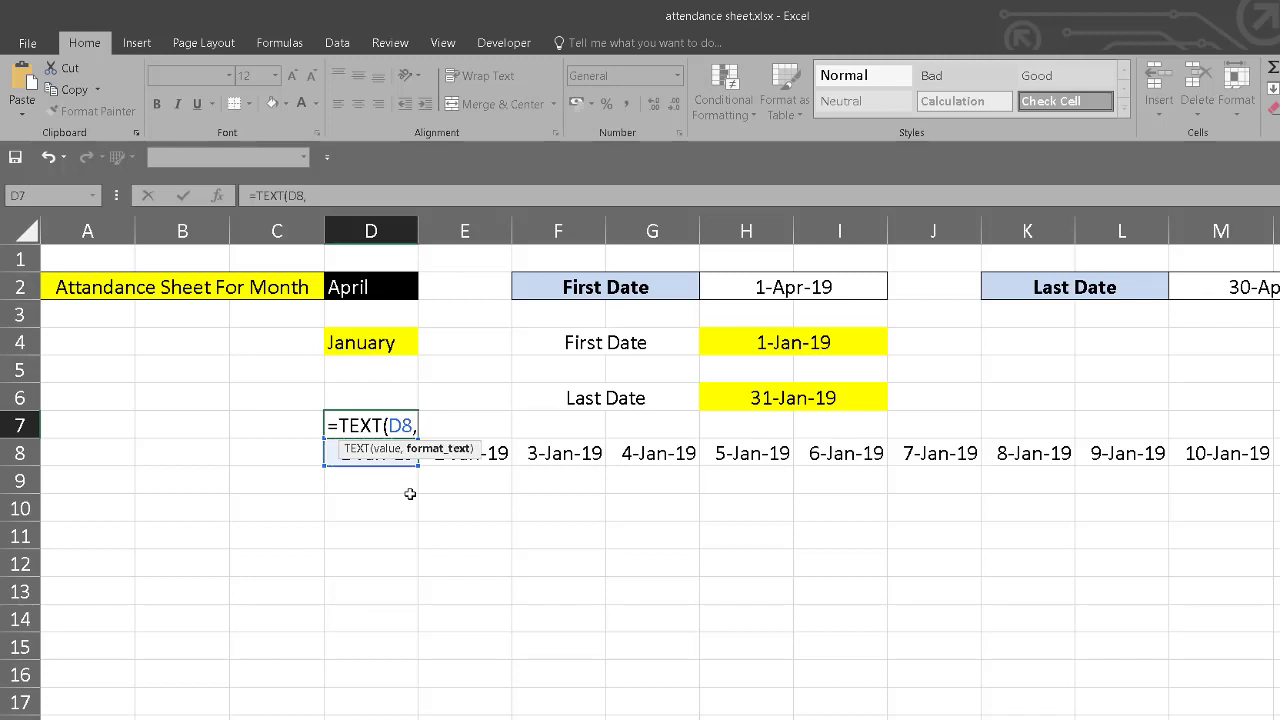
pyautogui.write('"')
pyautogui.write('d')
pyautogui.write('dd"')
pyautogui.write(')')
pyautogui.press('Return')
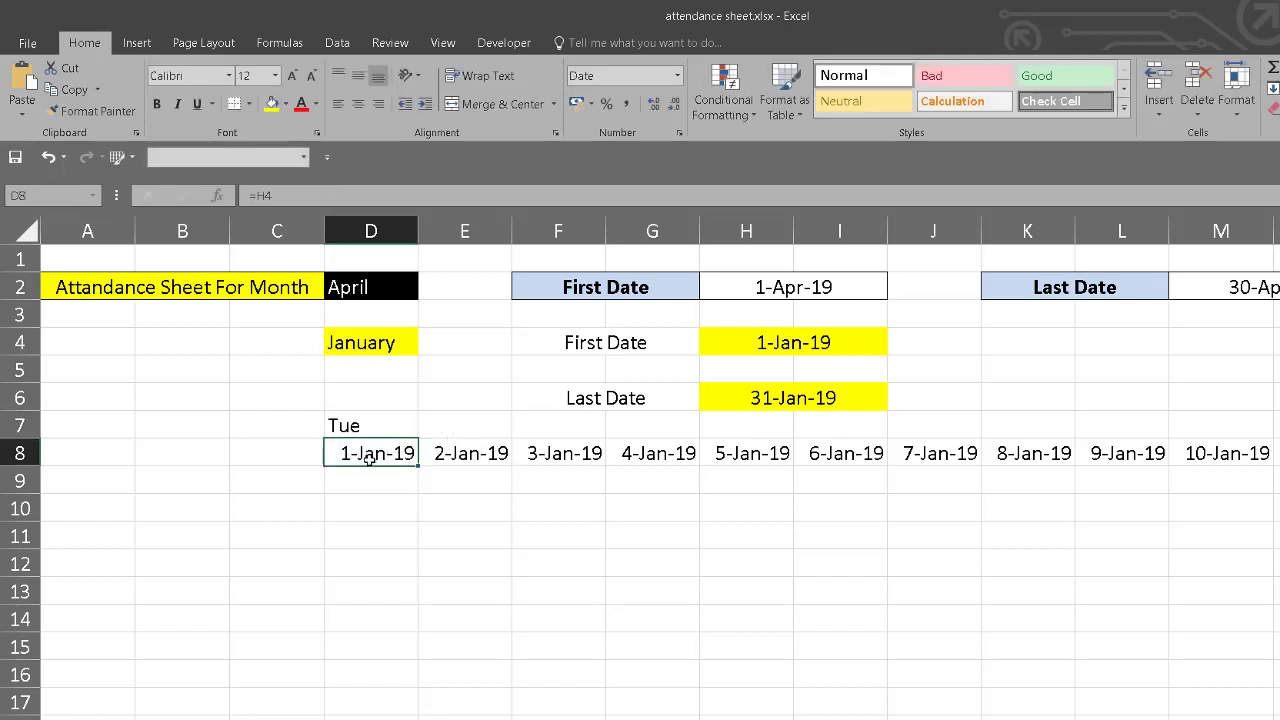
# Step: Copy the D7 weekday formula along row 7 to column AH, Tue through Thu
pyautogui.click(384, 432)
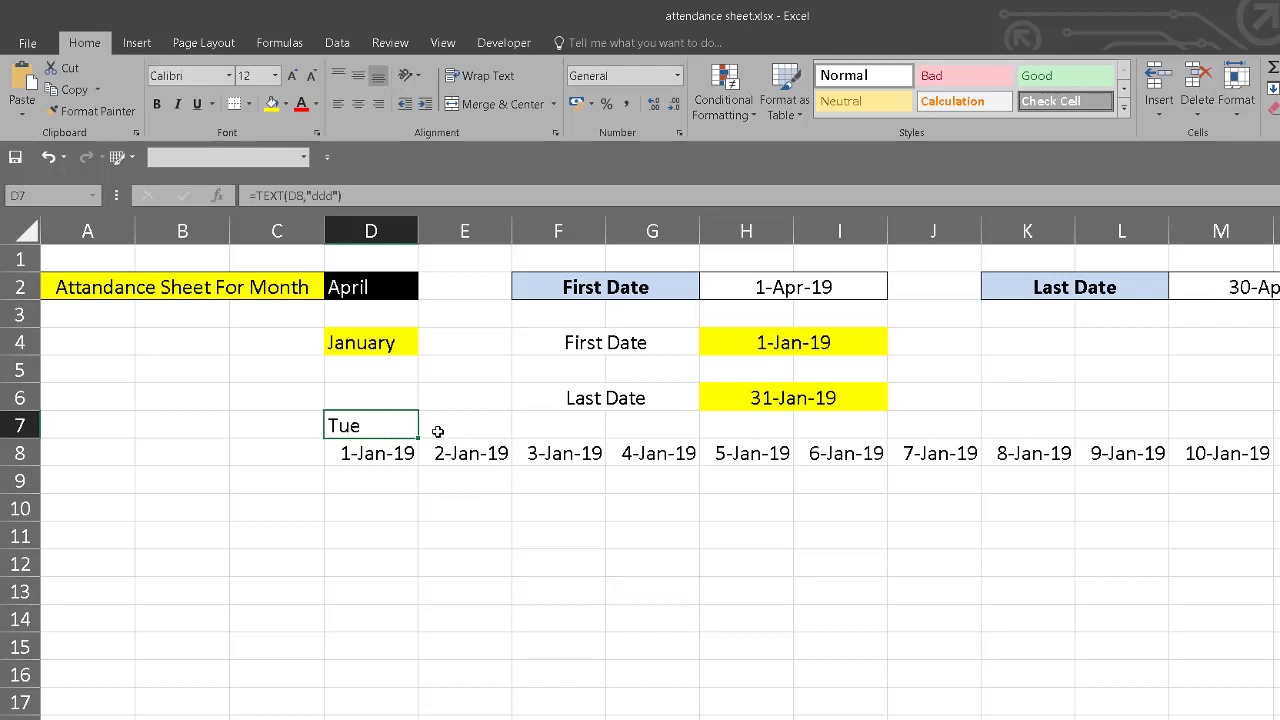
pyautogui.moveTo(419, 437)
pyautogui.mouseDown()
pyautogui.moveTo(1279, 434)
pyautogui.moveTo(750, 492)
pyautogui.mouseUp()
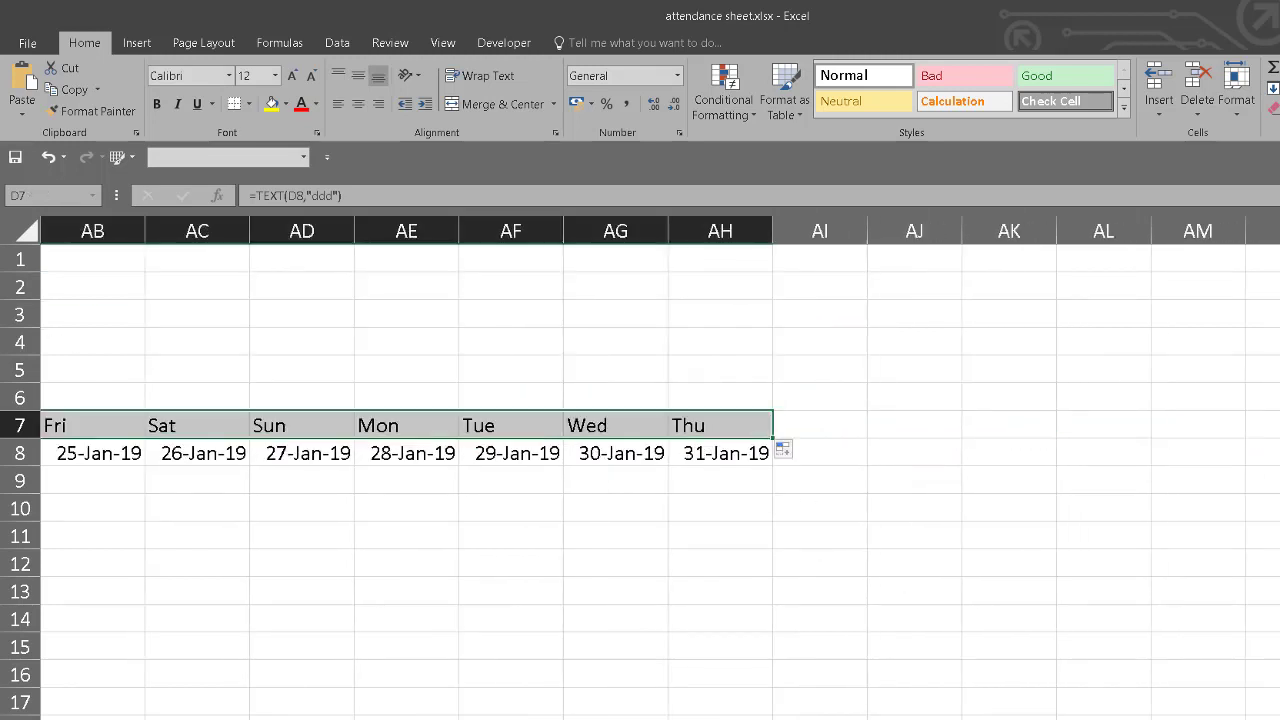
pyautogui.hscroll(-3, 319, 481)
pyautogui.hscroll(-5, 319, 481)
pyautogui.hscroll(-2, 319, 481)
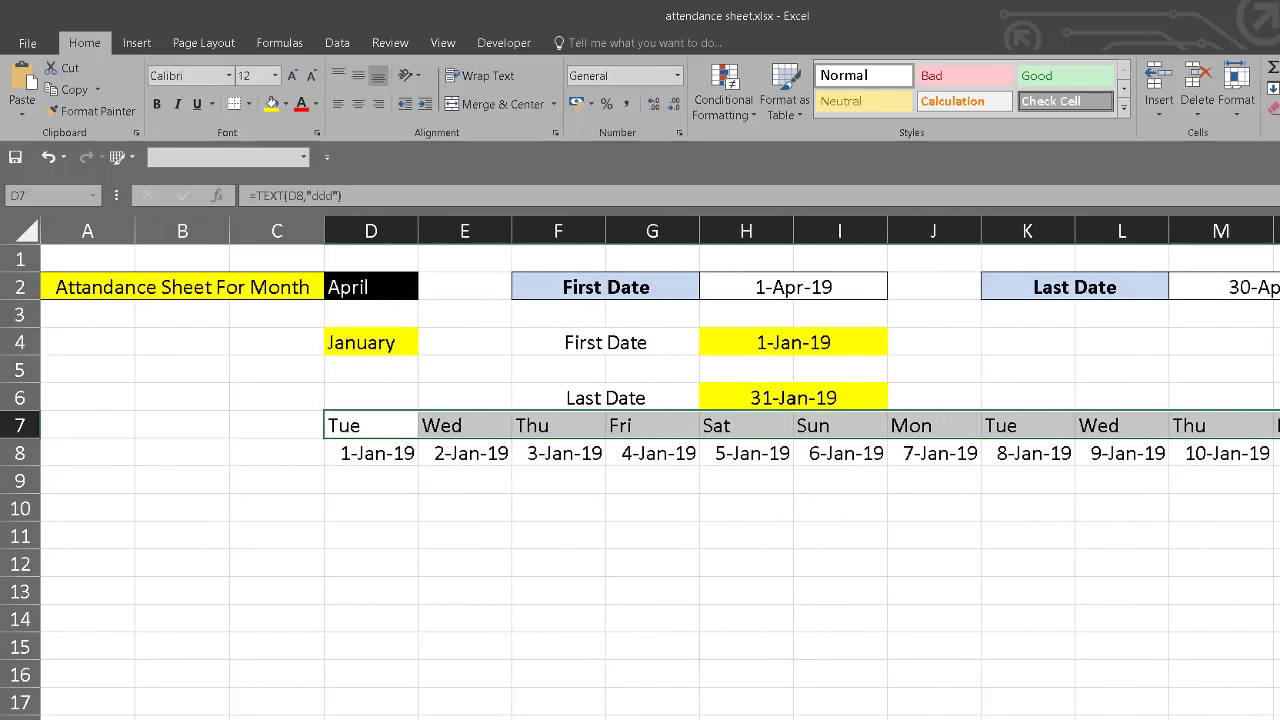
# Step: Choose February in D4 so the row starts Fri 1-Feb-19 and ends 28-Feb-19
pyautogui.click(361, 449)
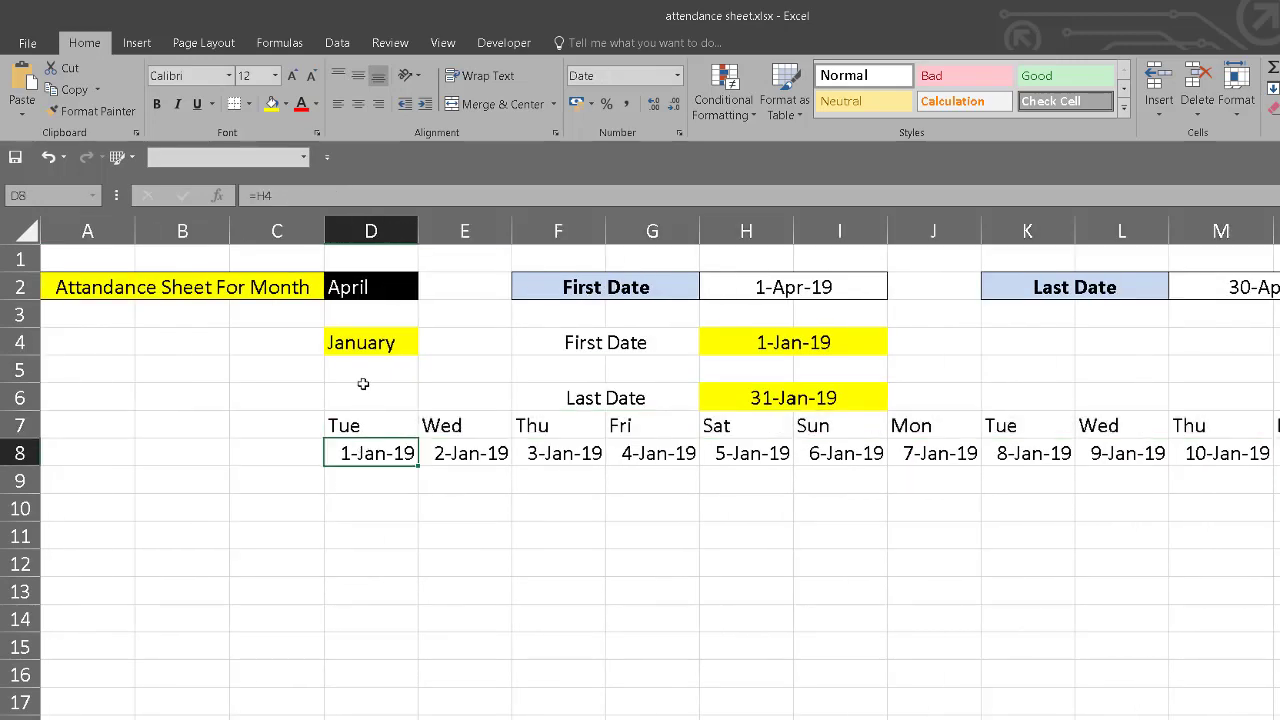
pyautogui.click(398, 336)
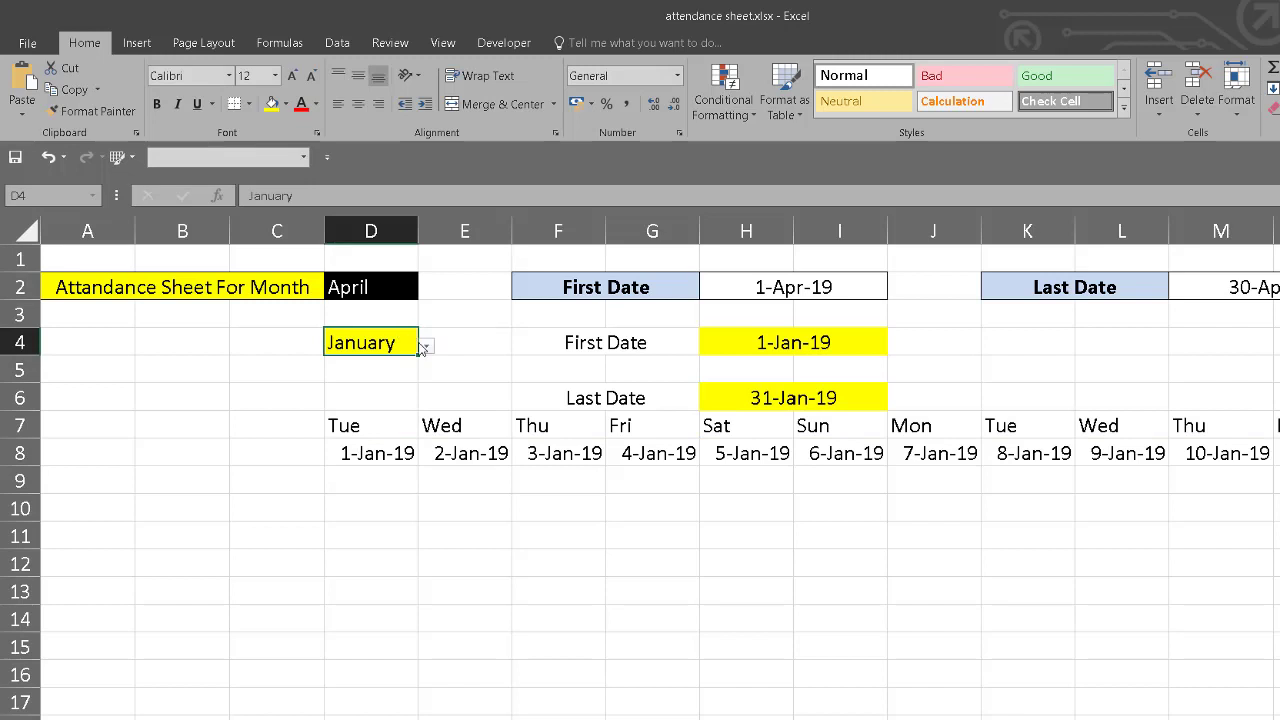
pyautogui.click(425, 347)
pyautogui.click(366, 380)
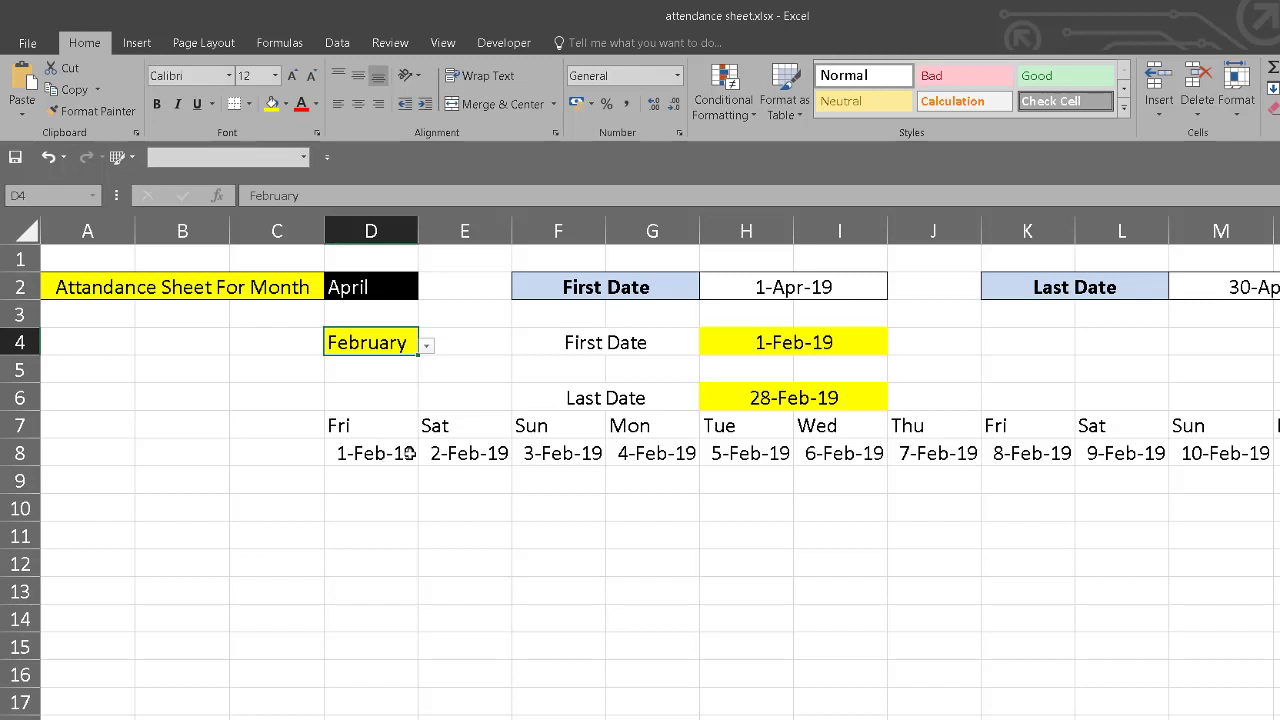
pyautogui.click(374, 426)
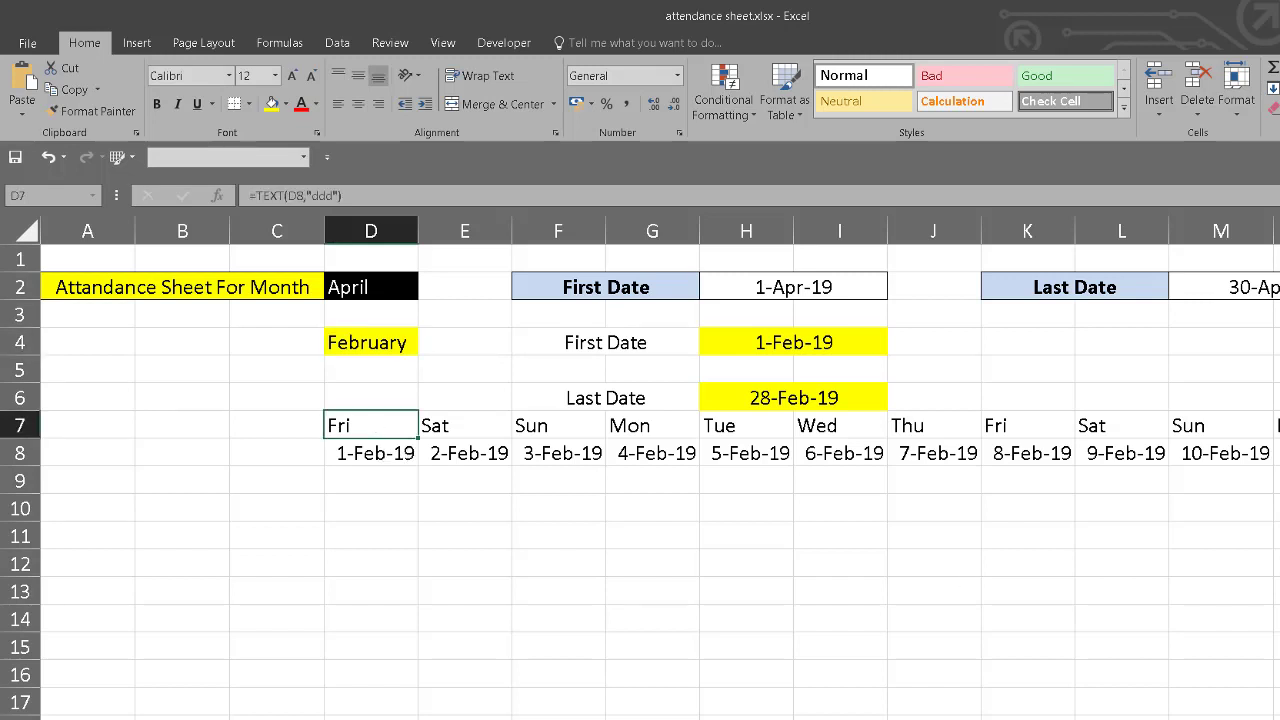